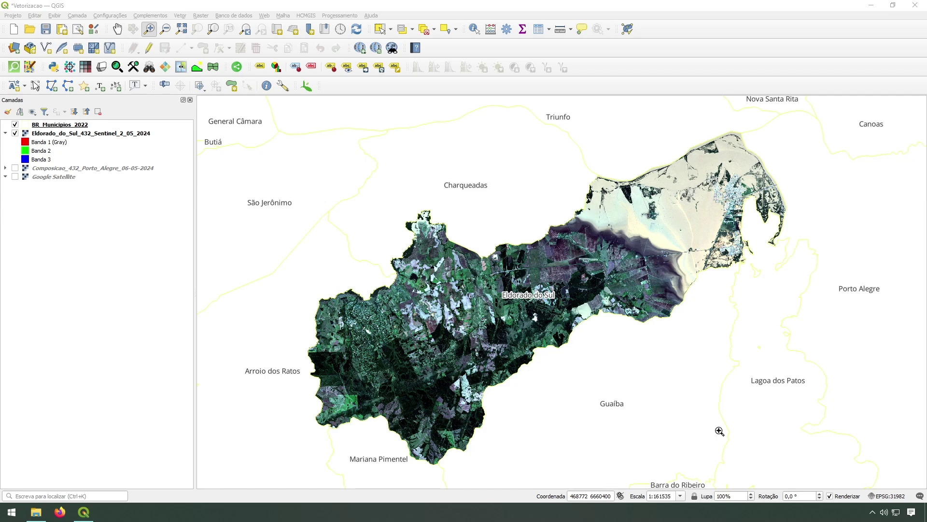
Examine the western part of Eldorado do Sul in the Sentinel image at closer scale
left_click(392, 357)
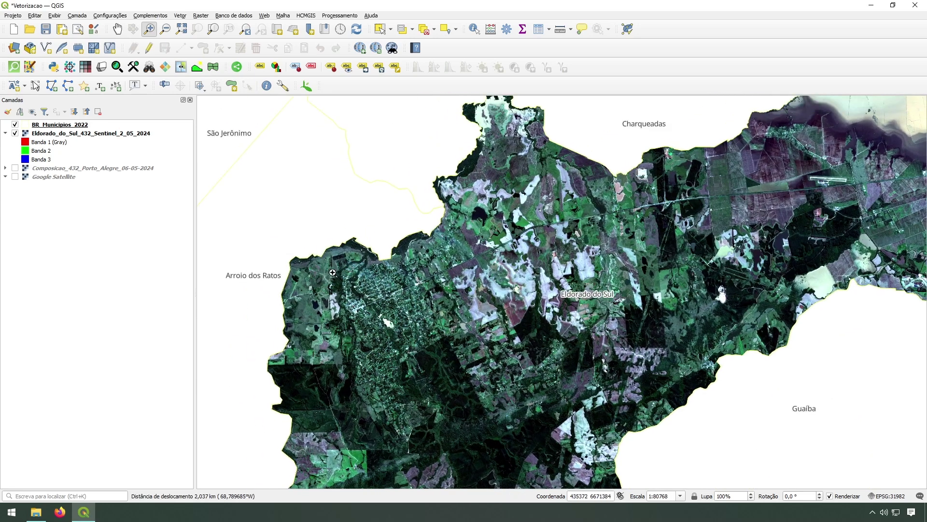
left_click_drag(331, 275, 615, 430)
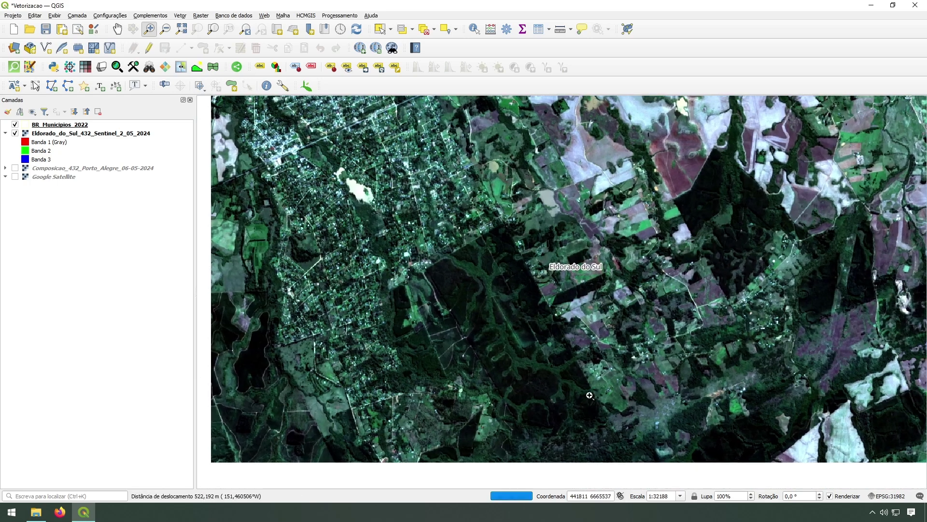
scroll(590, 395, "down", 1)
left_click_drag(389, 232, 766, 431)
left_click_drag(550, 223, 459, 316)
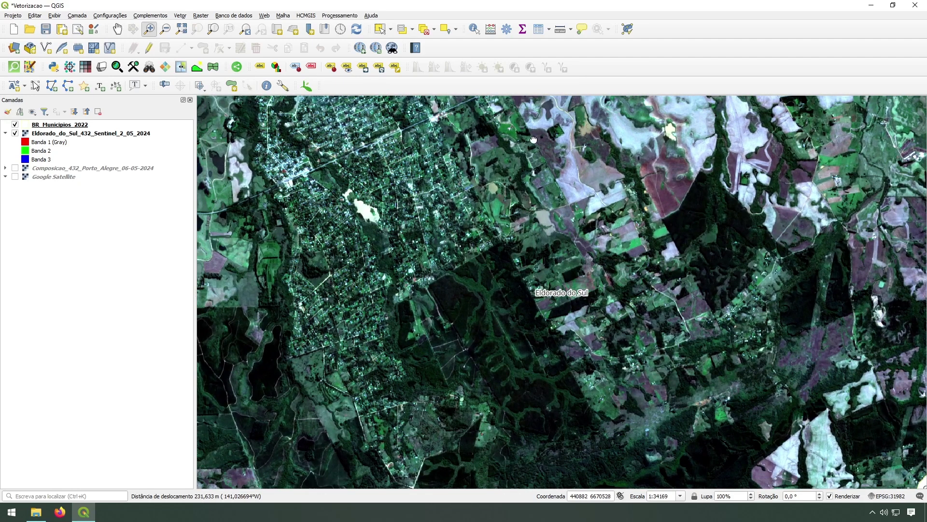
scroll(478, 290, "down", 1)
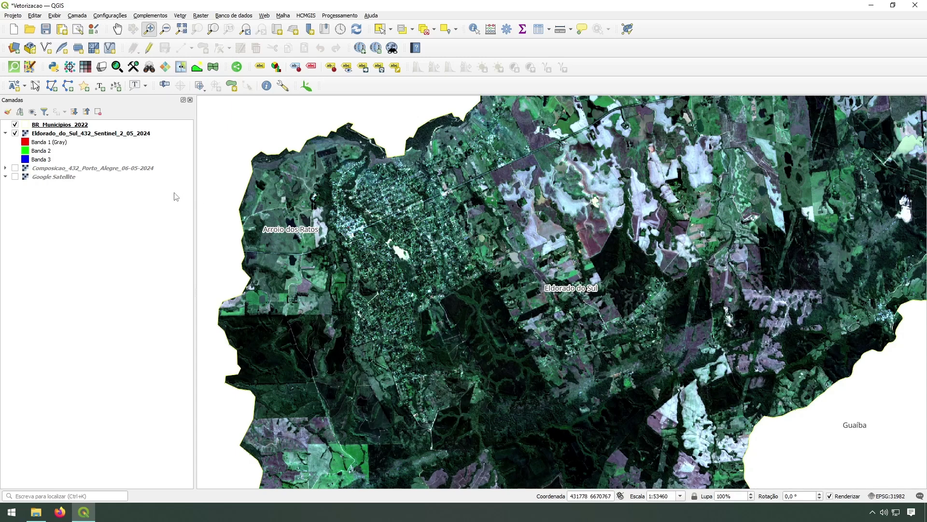
Start a new shapefile layer with its file named Area_de_estudo in the Vetorizacao folder
left_click(72, 16)
mouse_move(94, 48)
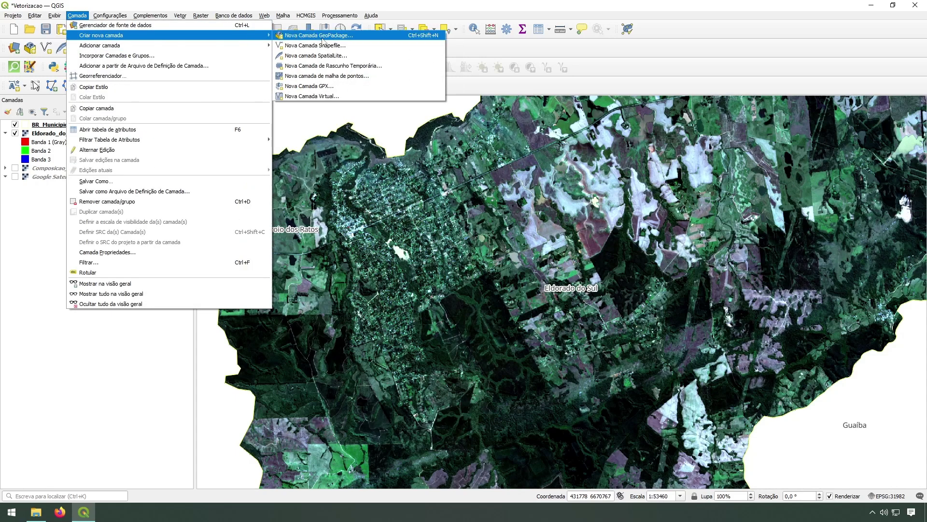
left_click(338, 45)
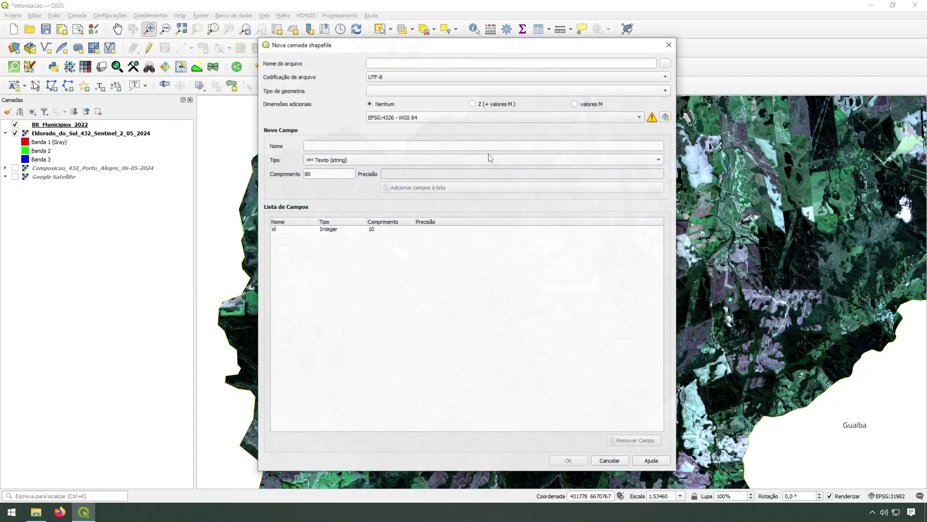
left_click(668, 64)
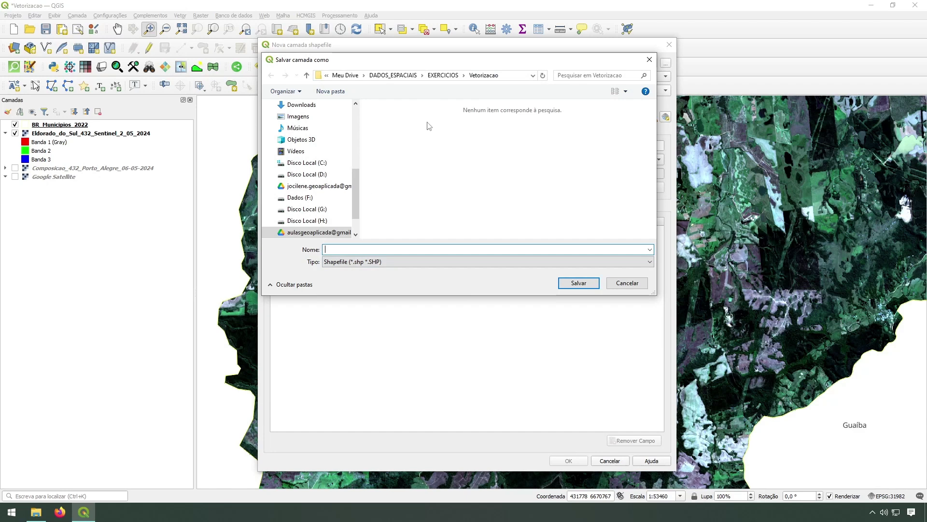
type("Area_de_estudo")
key("Return")
Give the new shapefile polygon geometry and the project CRS EPSG:31982 - SIRGAS 2000 / UTM zone 22S, and create the layer
left_click(401, 96)
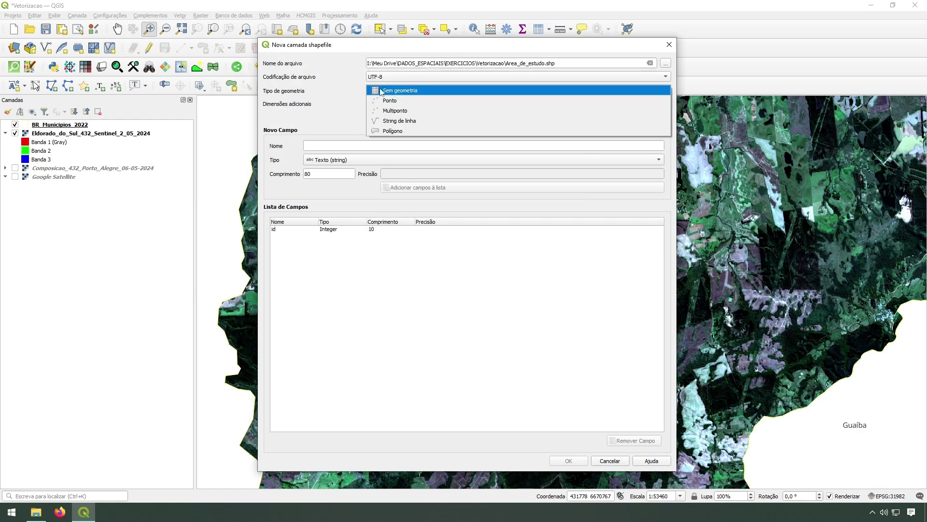
left_click(401, 130)
left_click(389, 117)
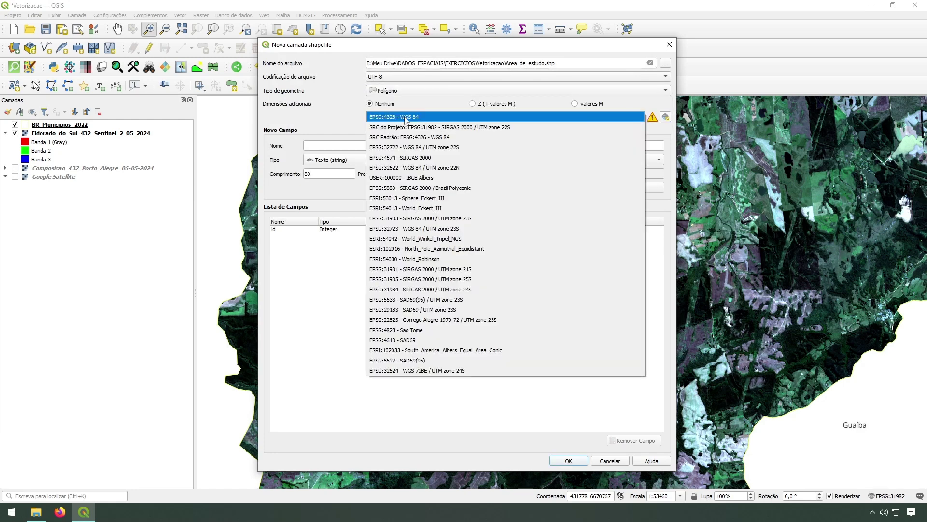
left_click(427, 127)
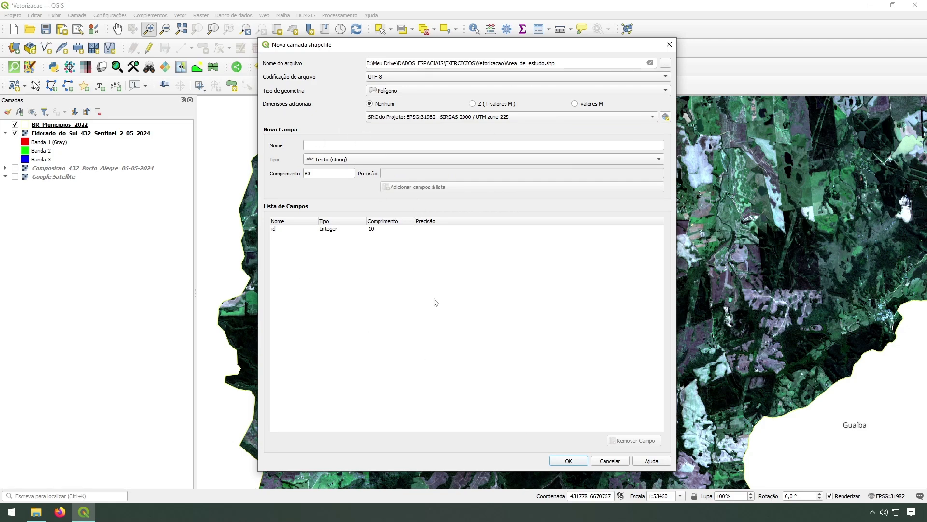
left_click(568, 461)
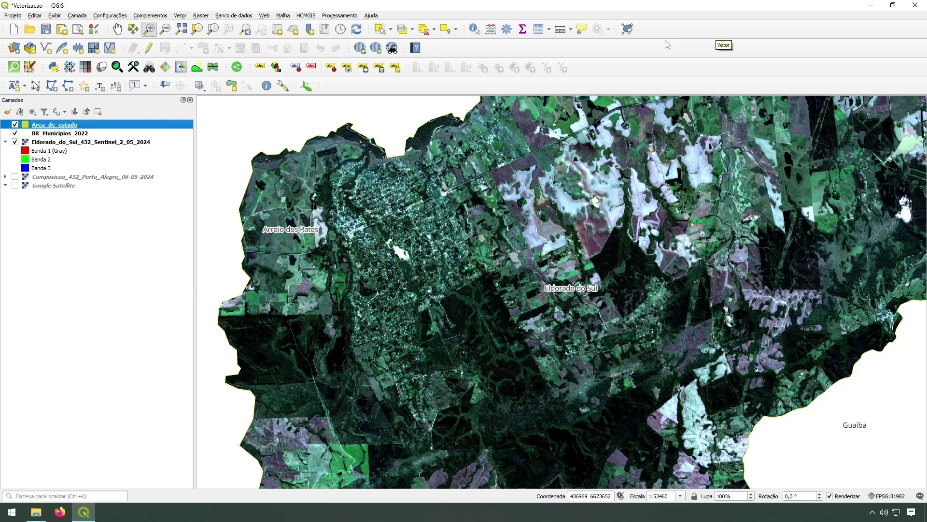
Show the advanced digitizing and snapping toolbars
right_click(706, 52)
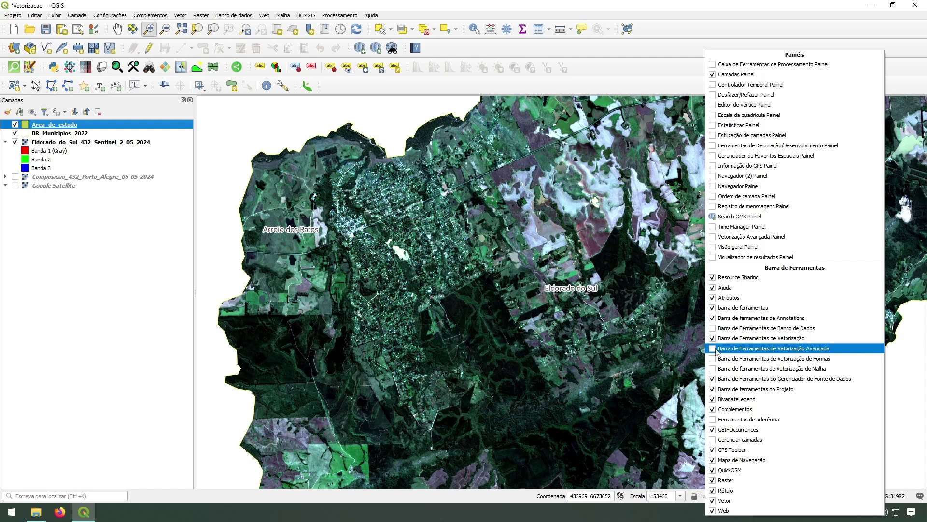
left_click(775, 351)
right_click(680, 75)
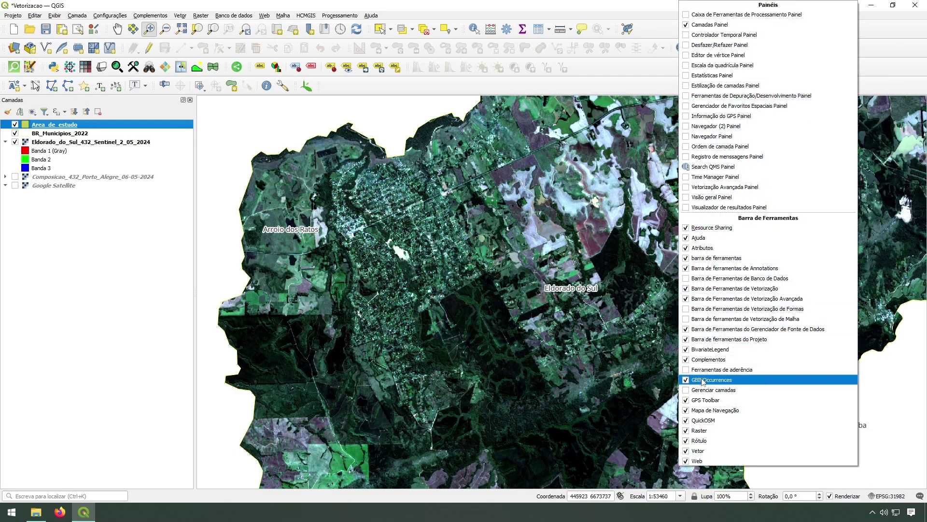
left_click(701, 370)
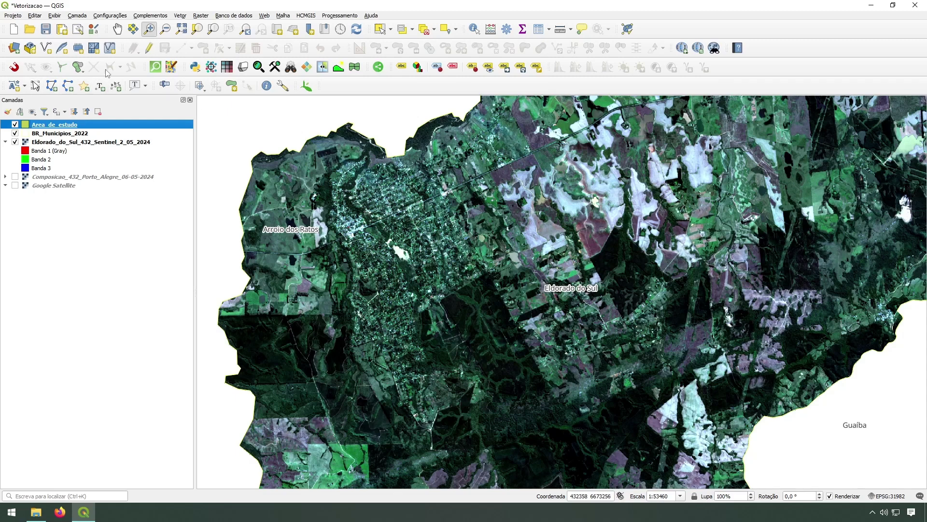
Start editing Area_de_estudo with advanced digitizing enabled and place a new polygon's first vertex at the urban area's northwest edge
left_click(148, 50)
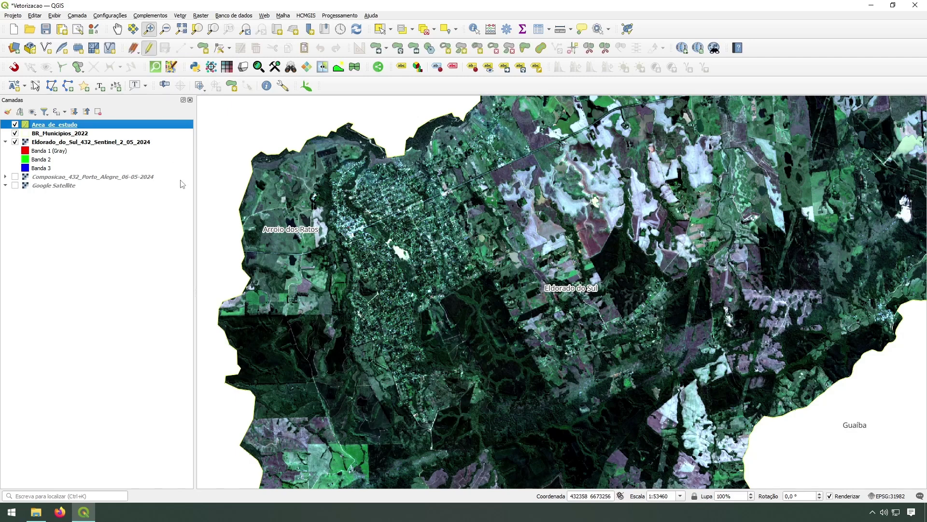
left_click(203, 48)
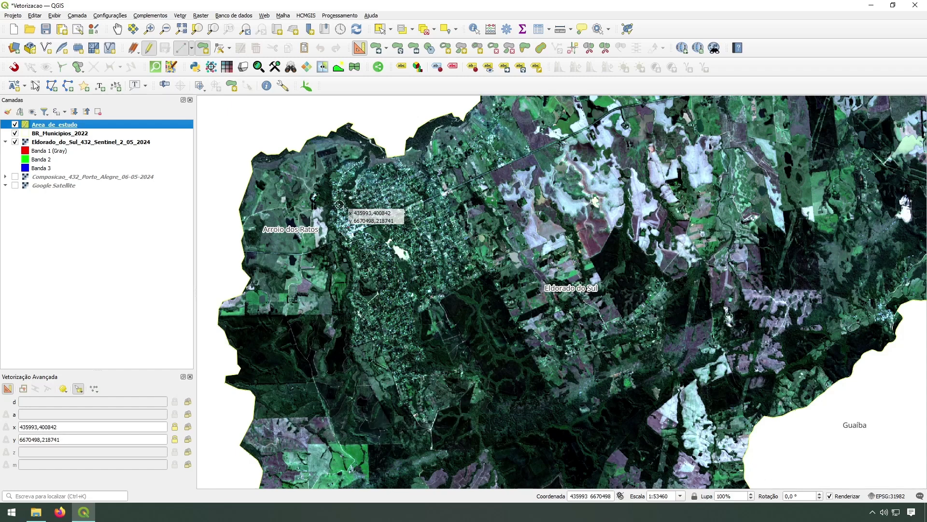
left_click(340, 182)
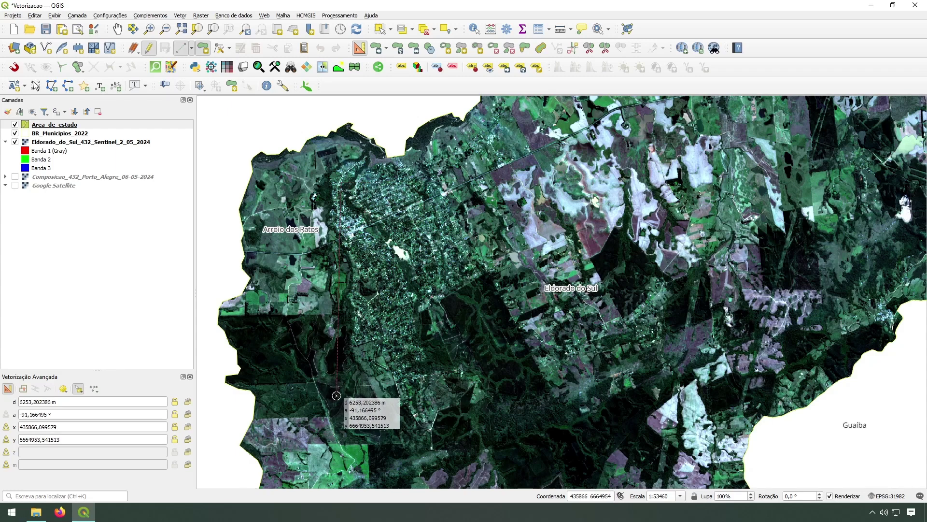
Place the polygon's second vertex 5000 m from the first at an angle of -90°
left_click(33, 402)
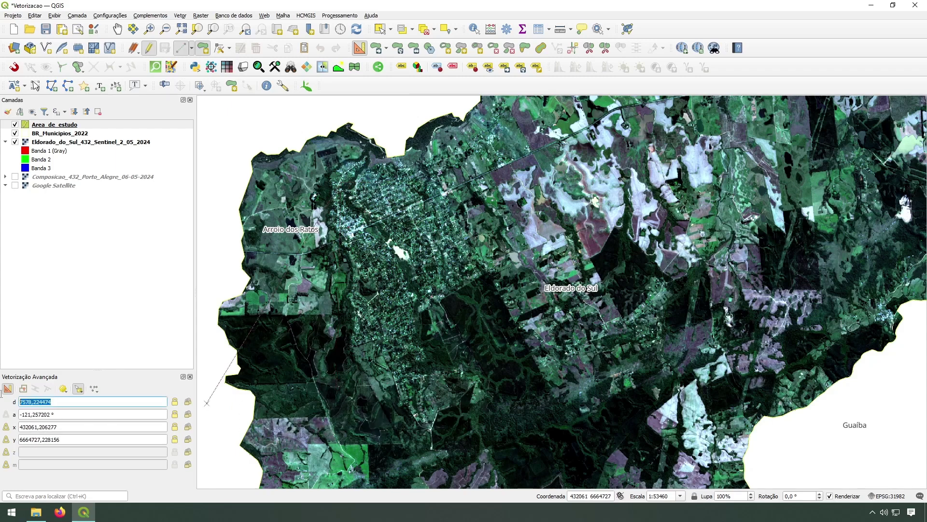
type("5000")
key("Return")
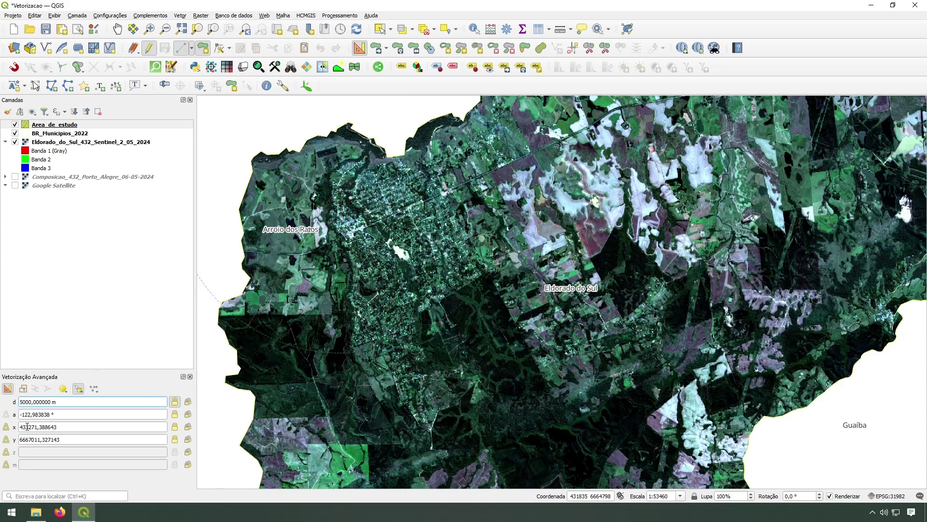
key("Tab")
type("-")
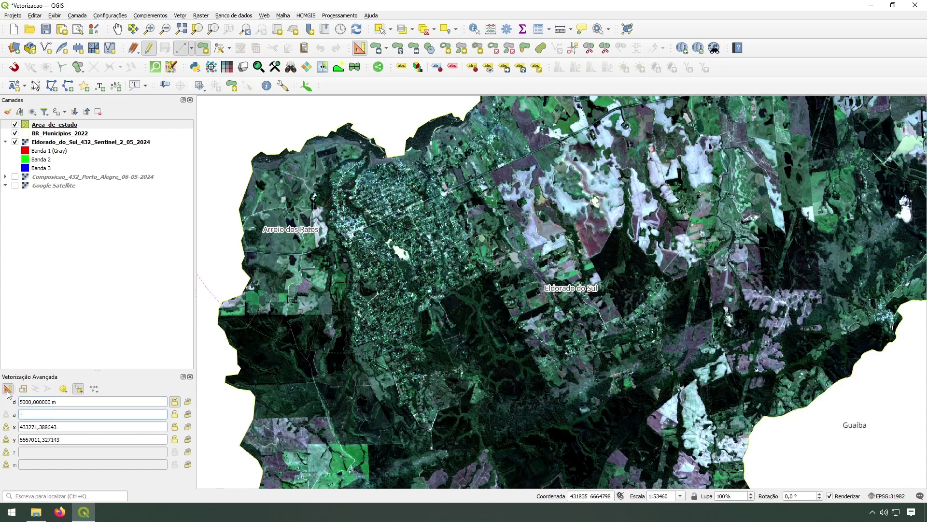
key("Return")
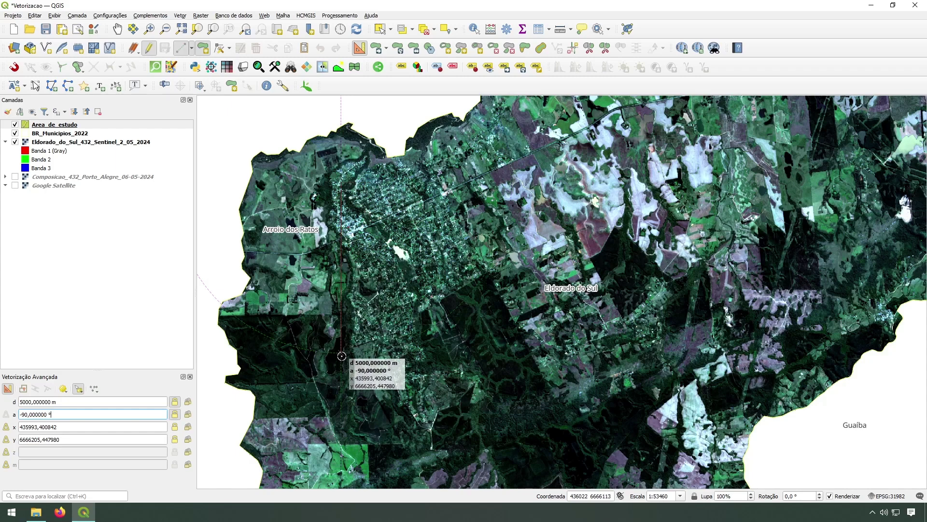
left_click(341, 353)
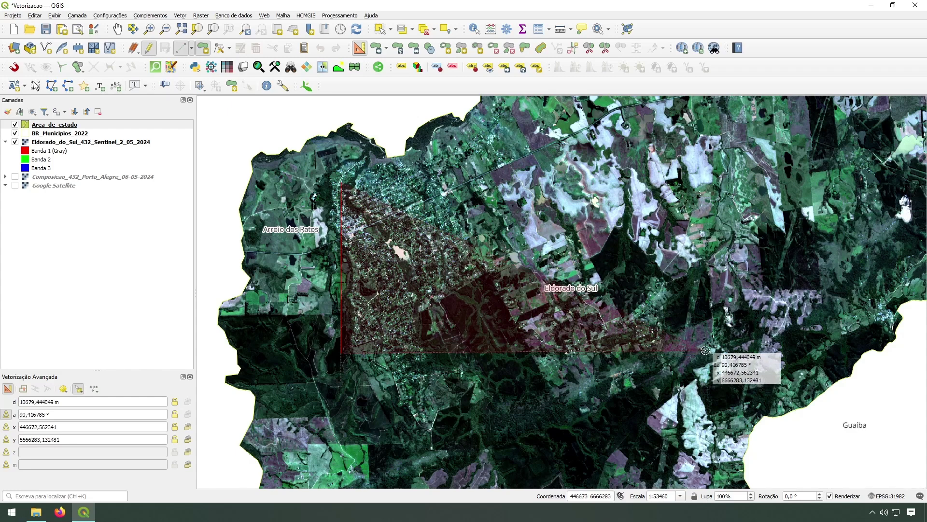
Place the polygon's third vertex at a distance of 10000 m and a relative angle of 90°
type("d")
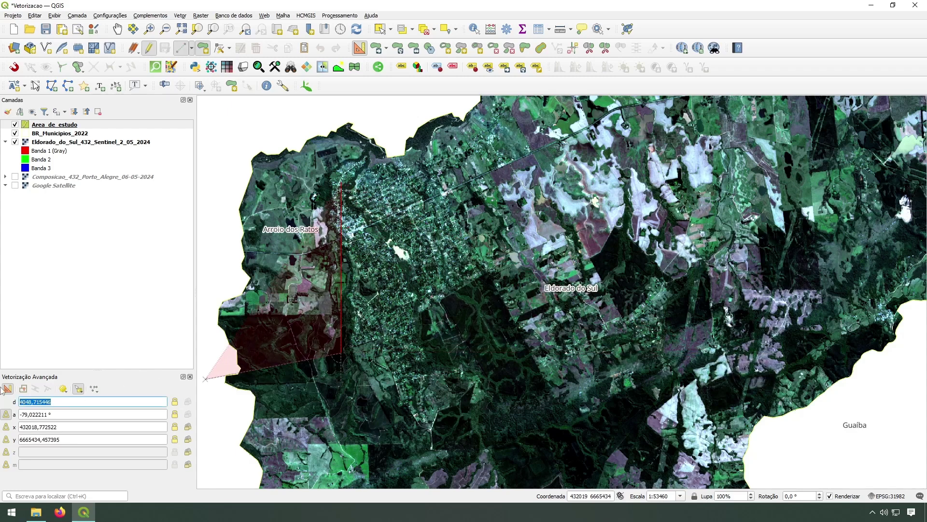
type("10000")
key("Tab")
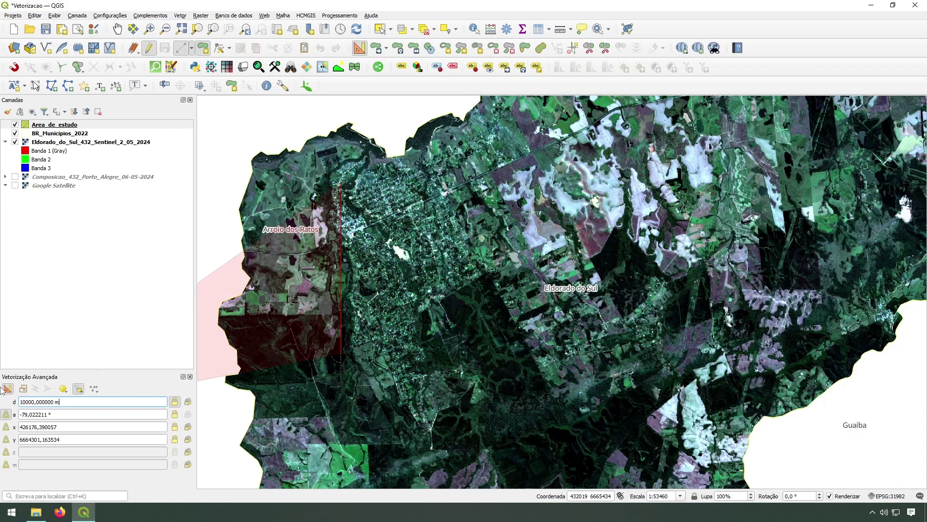
type("90")
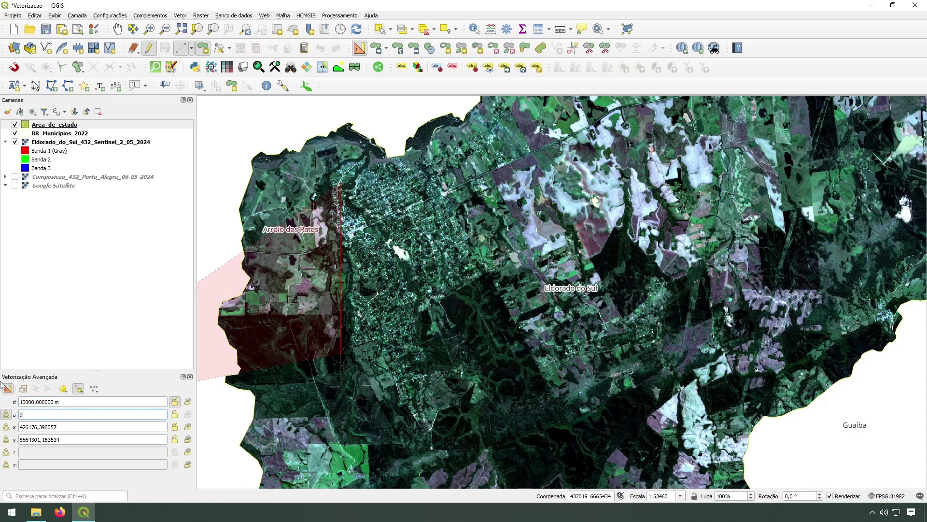
key("Return")
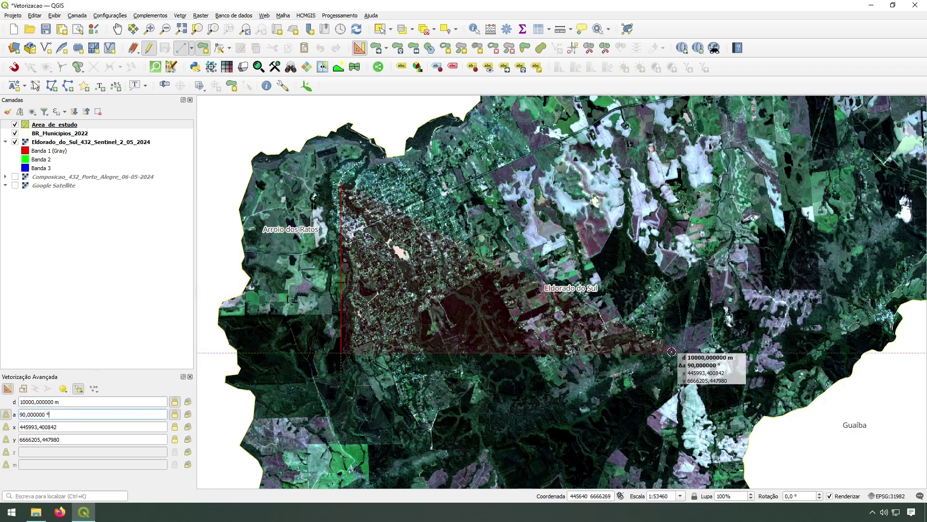
left_click(690, 353)
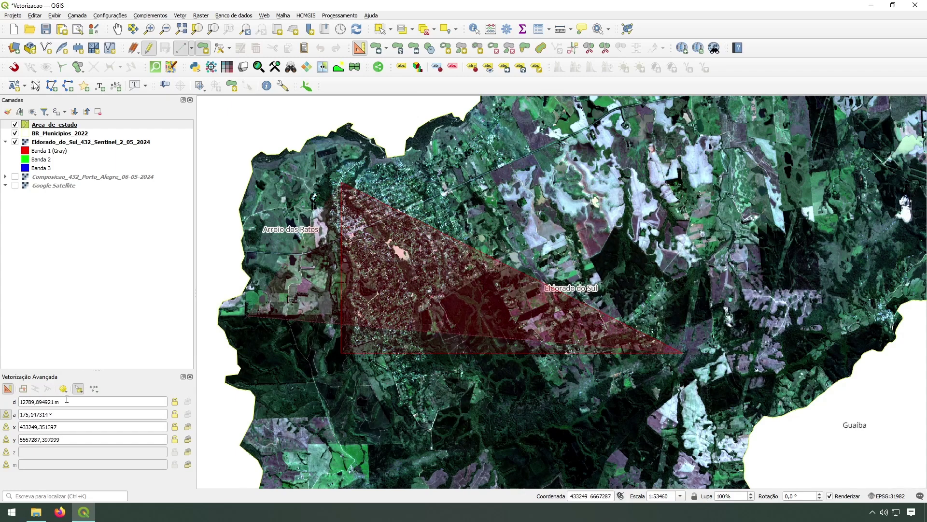
Place the polygon's fourth vertex at a distance of 5000 m and a relative angle of 90°
type("d5000,000000")
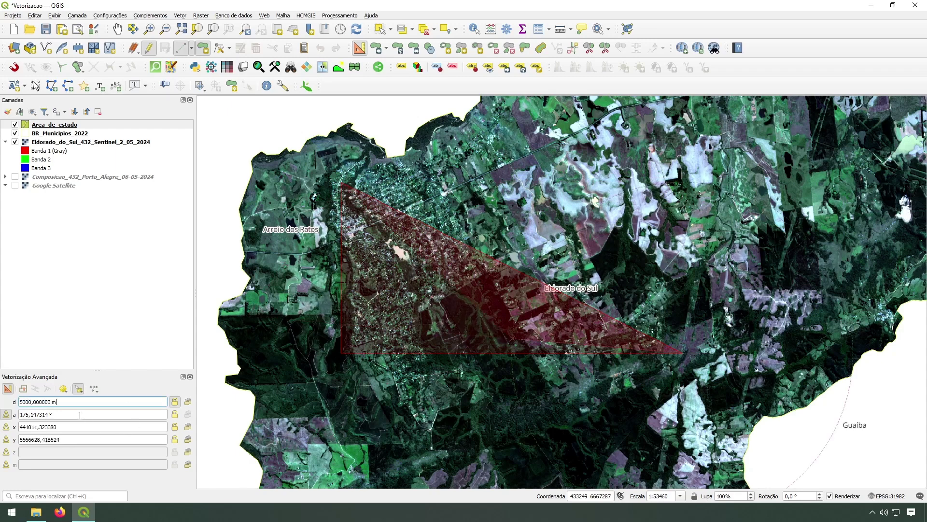
key("Tab")
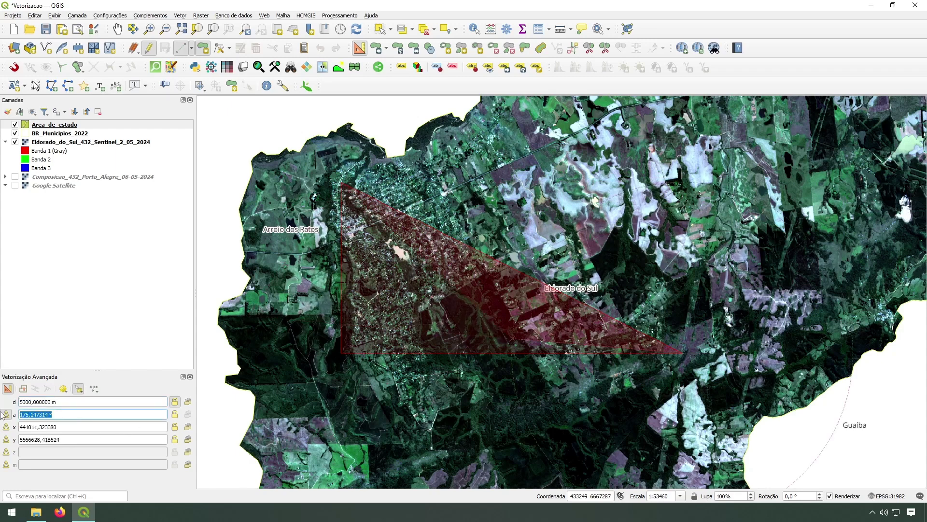
type("90")
key("Return")
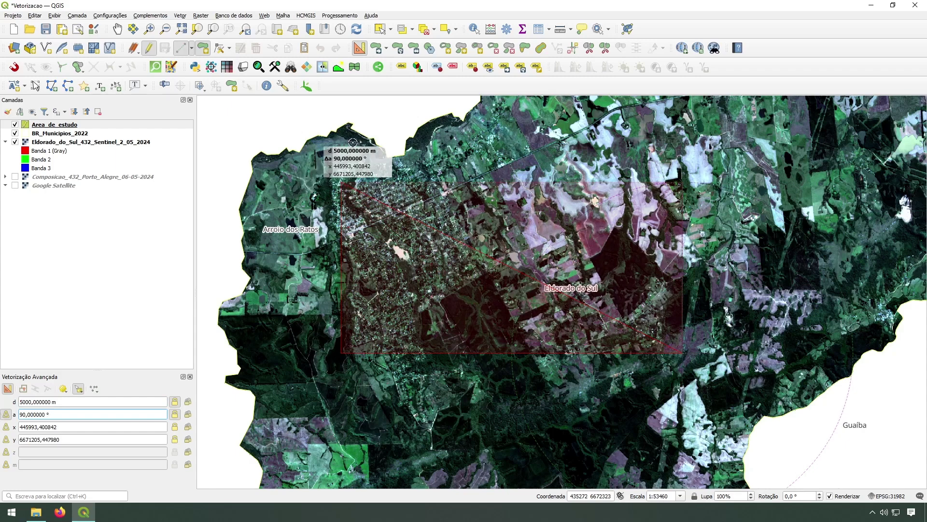
left_click(721, 172)
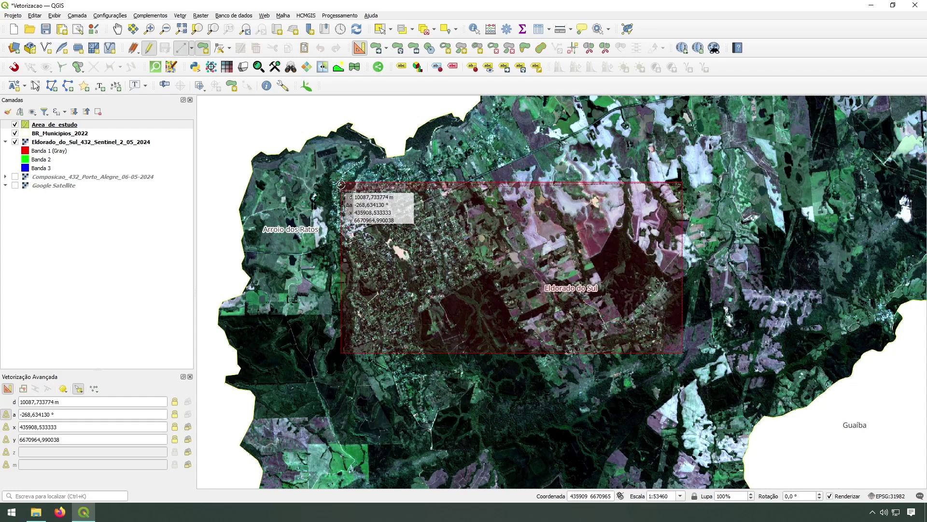
Finish the rectangular polygon and save it with id 1
right_click(411, 194)
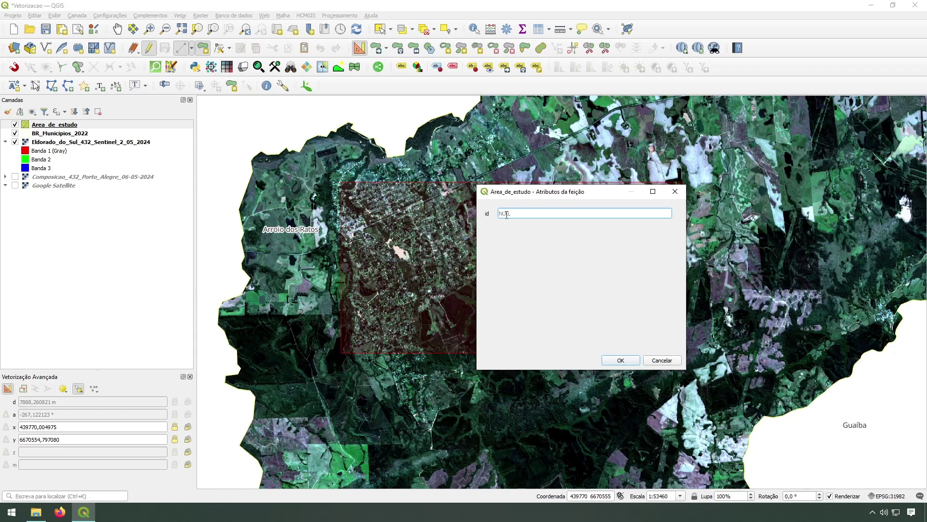
type("1")
left_click(615, 360)
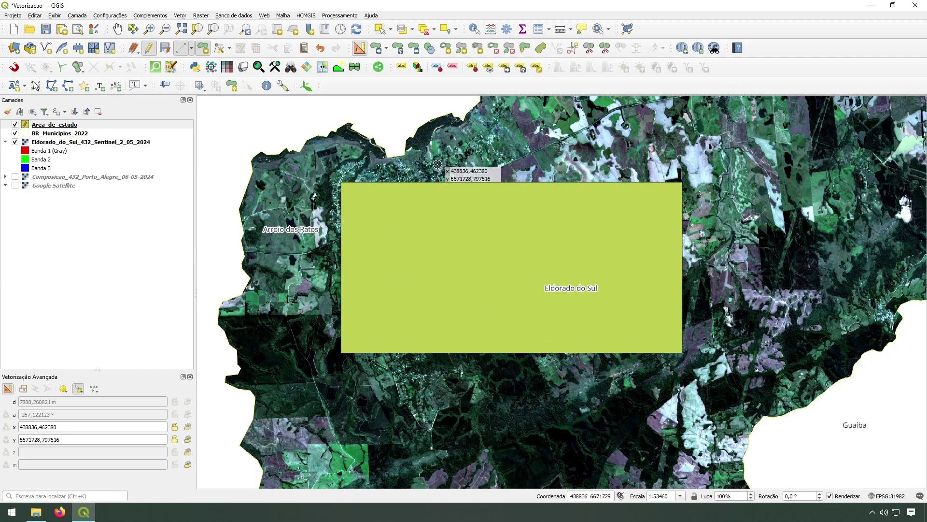
Make the simple fill colour of the Area_de_estudo layer transparent
left_click_drag(437, 164, 437, 193)
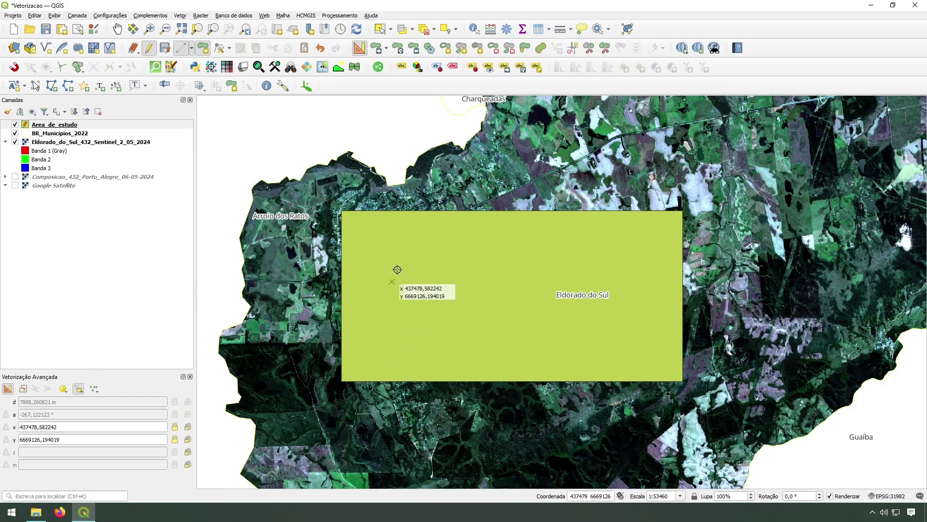
left_click(37, 127)
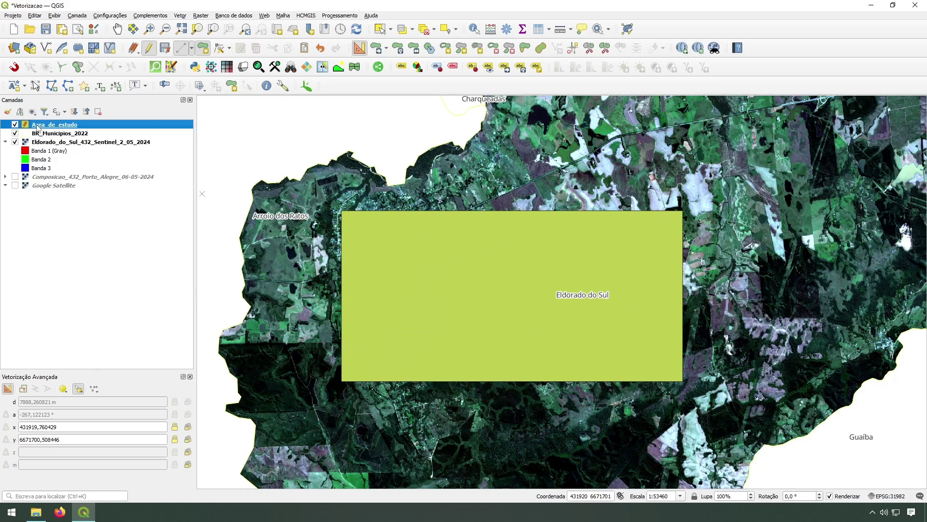
double_click(37, 126)
left_click(394, 89)
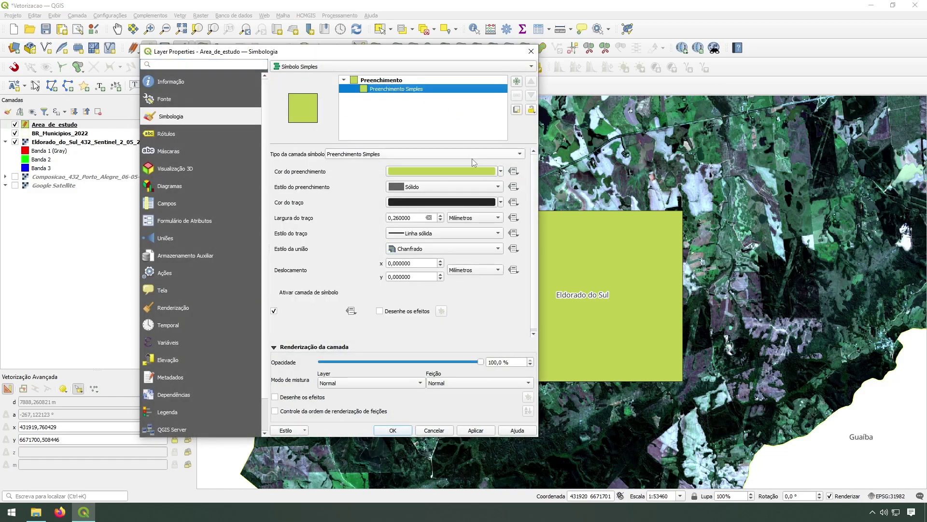
left_click(501, 171)
left_click(443, 185)
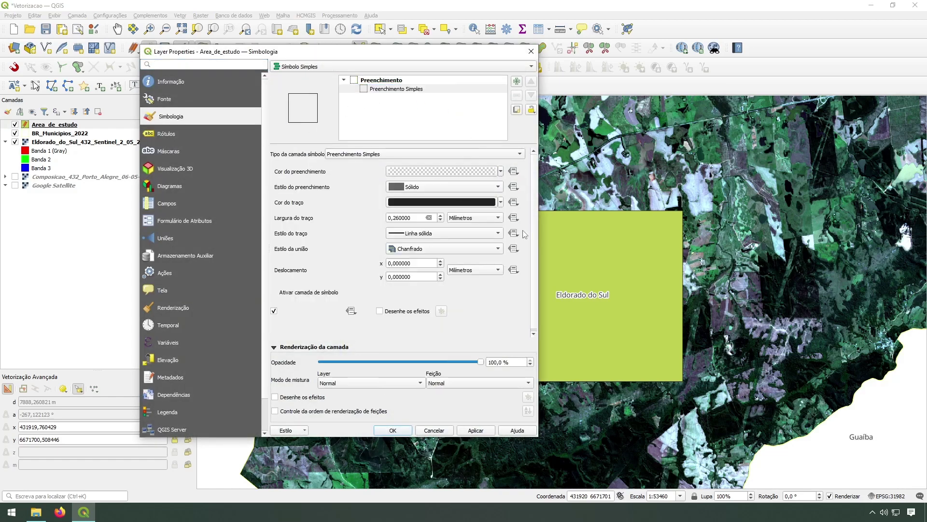
Give the Area_de_estudo polygon a red outline 0,66 mm wide and apply the symbology
left_click(501, 202)
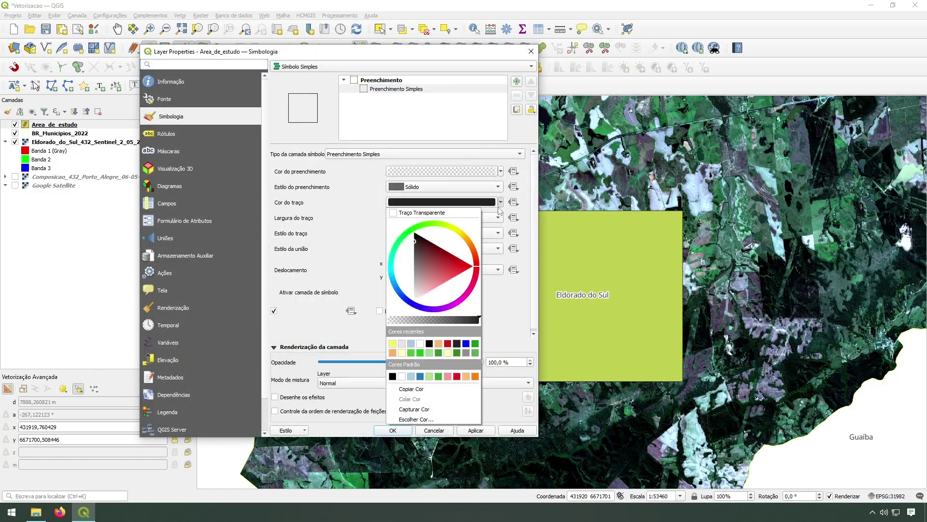
left_click(458, 270)
left_click(482, 272)
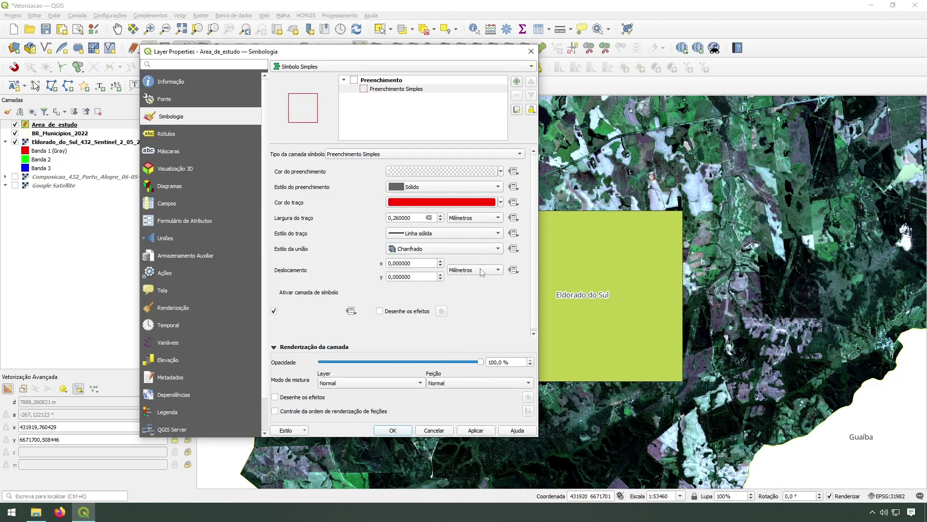
double_click(441, 216)
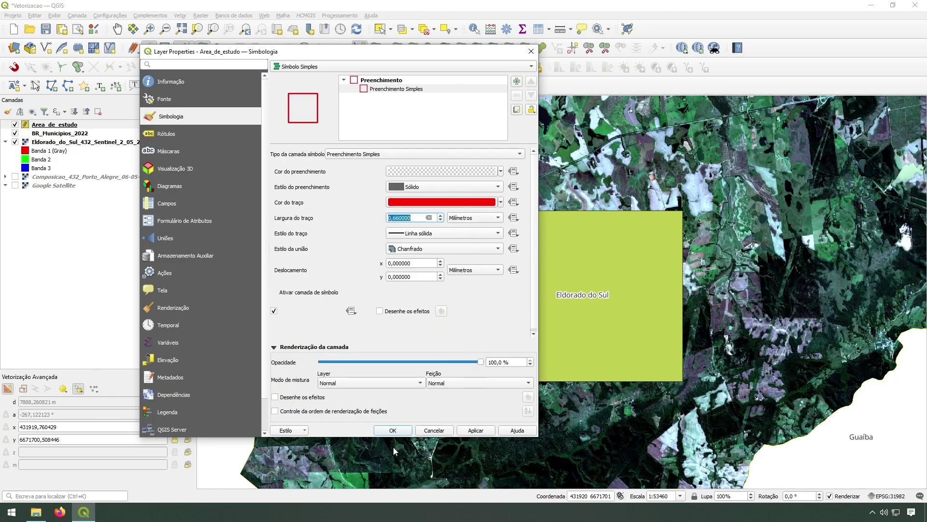
left_click(393, 430)
Save the edits of the Area_de_estudo layer and turn off its editing mode
left_click_drag(507, 294, 536, 337)
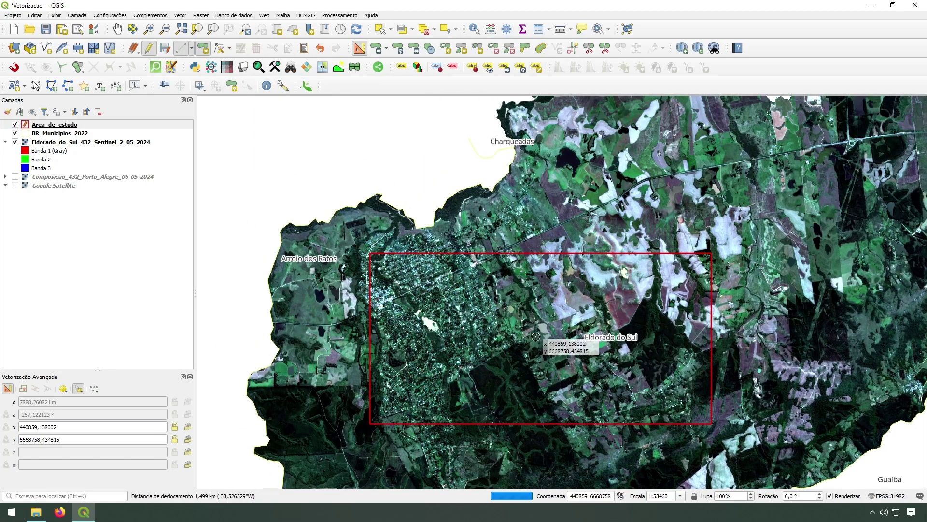
left_click(61, 126)
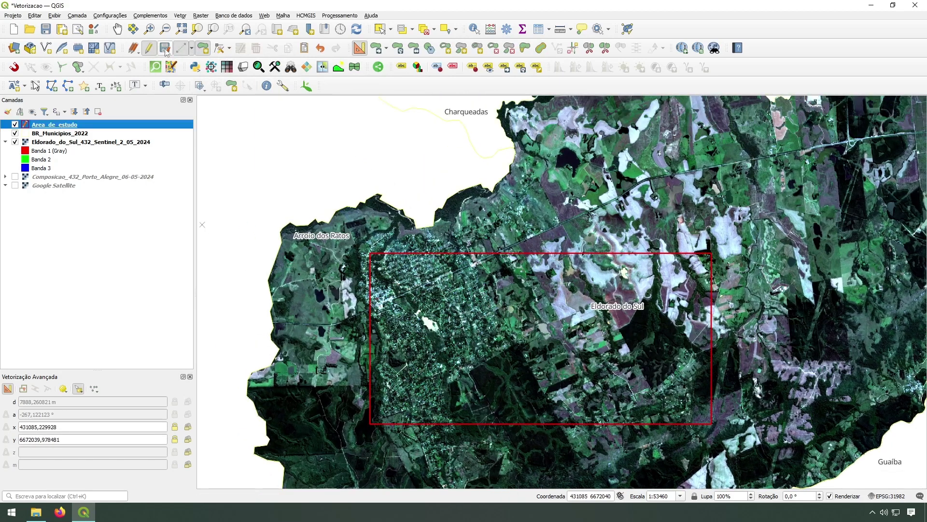
left_click(165, 49)
left_click(149, 49)
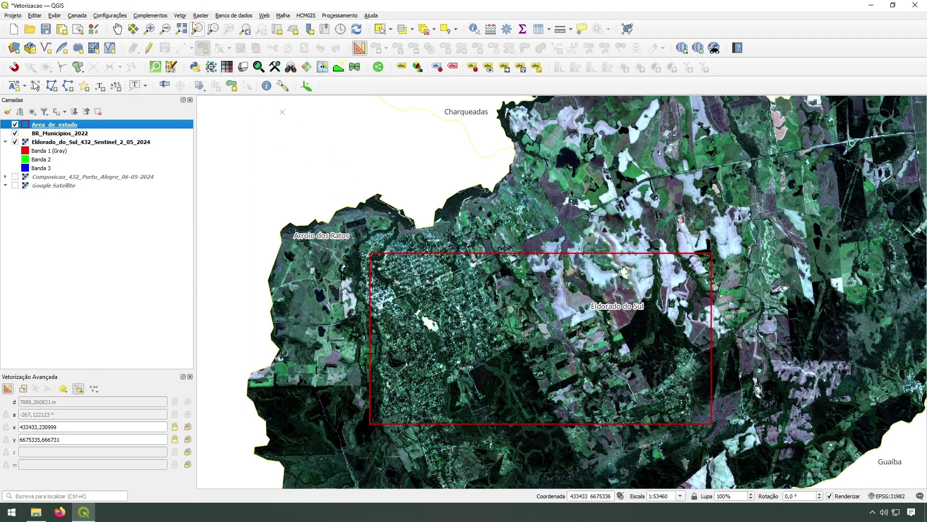
Zoom in on the study area, display the Eldorado_do_Sul_432 Sentinel raster at native resolution (100%) and check the map scale
left_click(148, 29)
left_click_drag(286, 160, 757, 472)
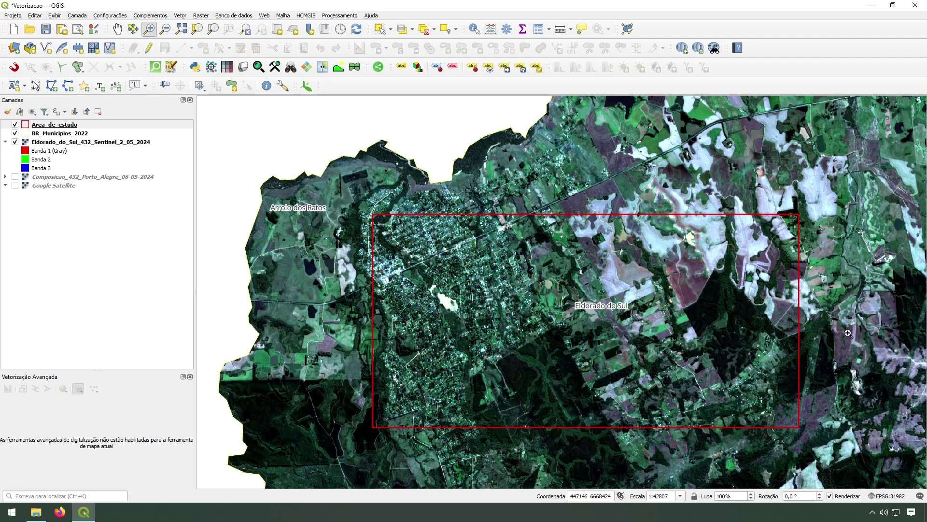
left_click(44, 144)
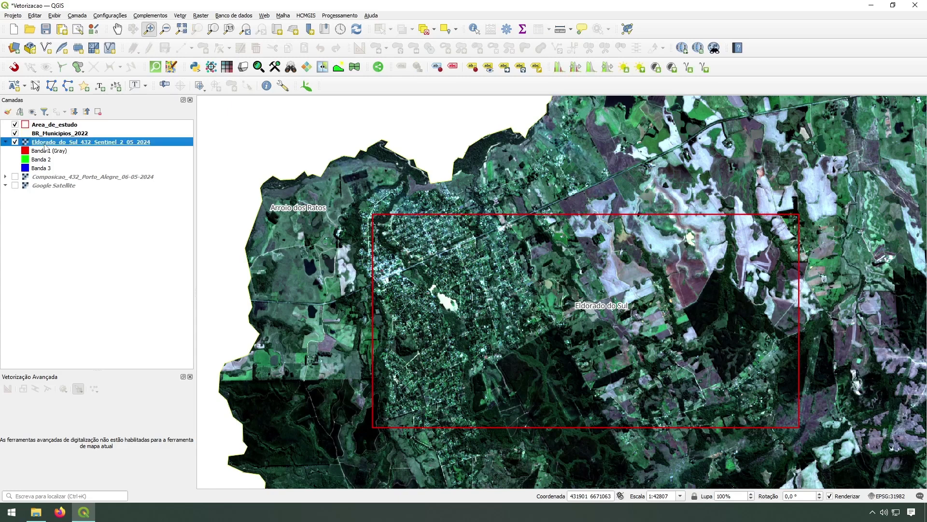
right_click(45, 146)
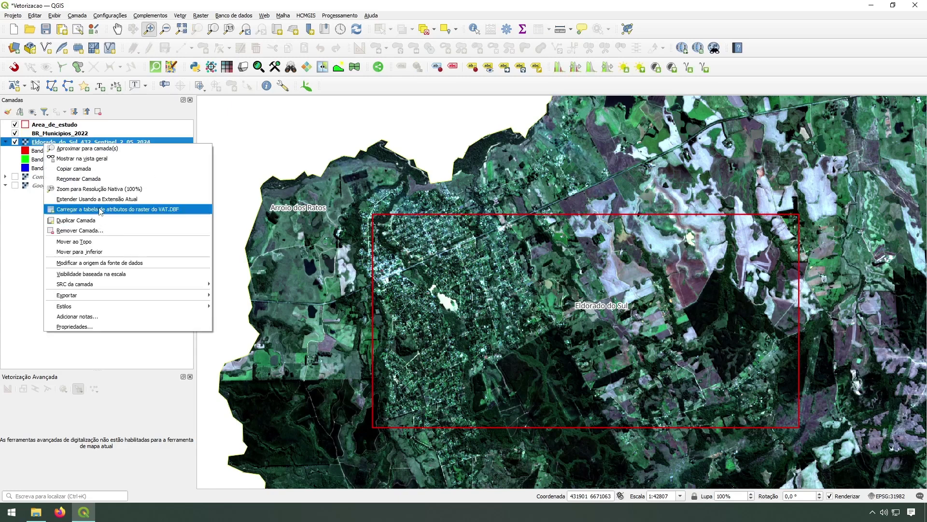
left_click(105, 190)
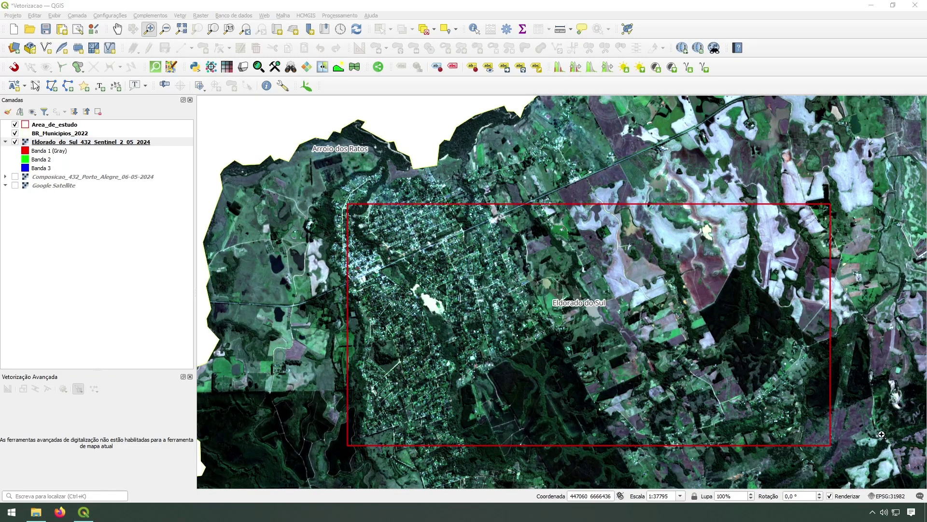
double_click(661, 496)
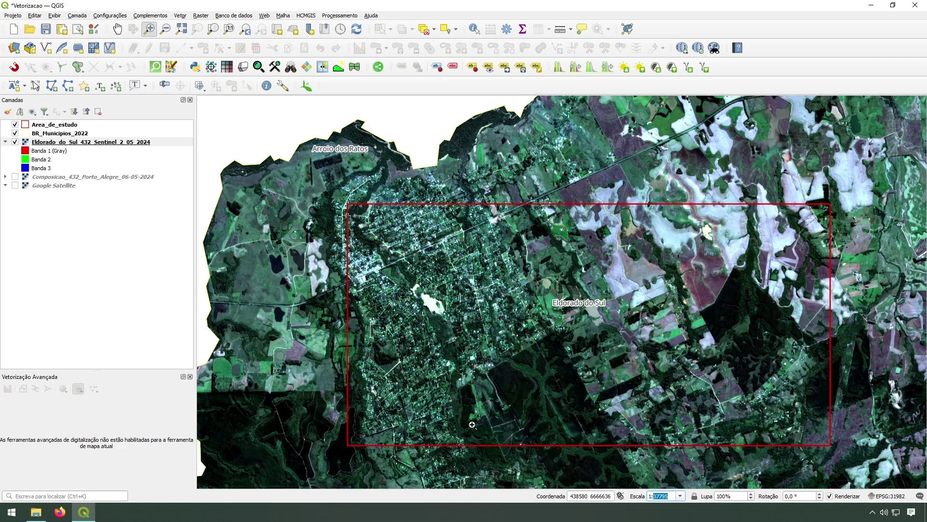
Switch to the Windows Calculator, compute 10 divided by 0,0002, and minimize it to return to QGIS
left_click(12, 511)
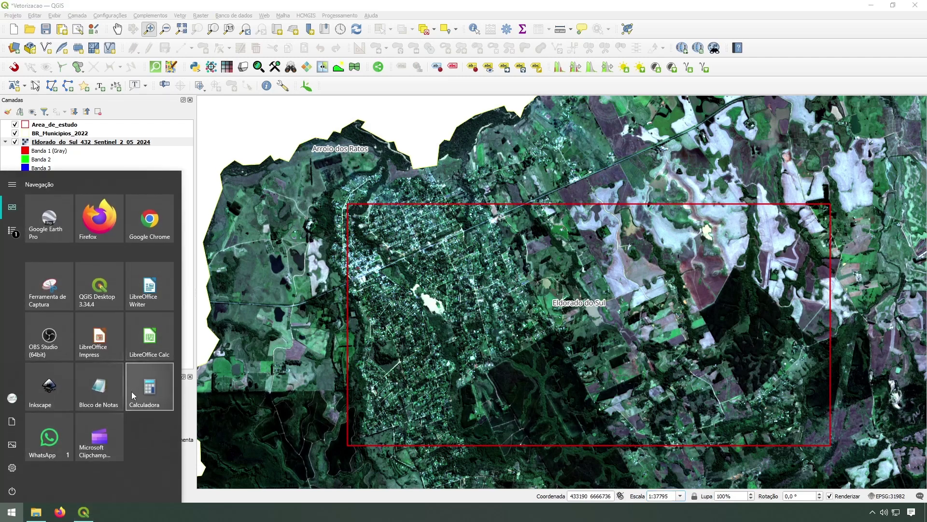
left_click(133, 395)
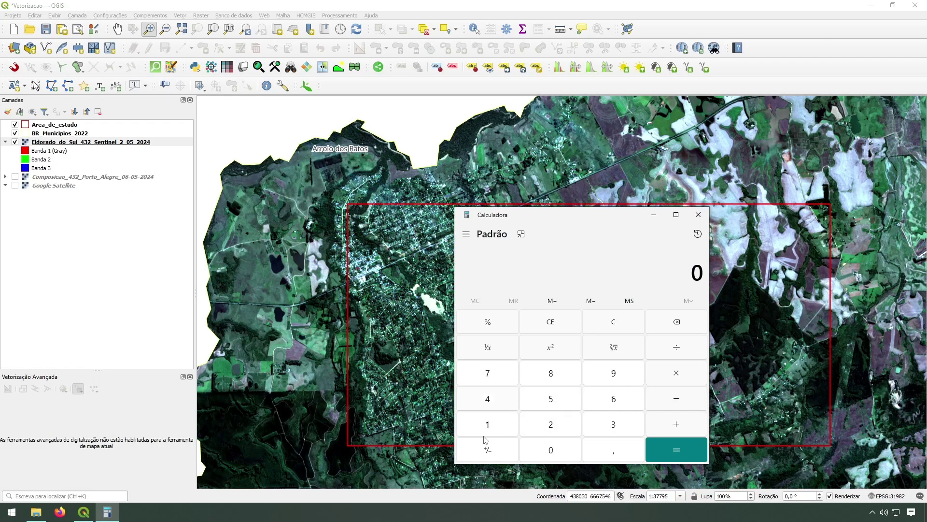
left_click(499, 430)
left_click(541, 453)
left_click(676, 348)
left_click(599, 456)
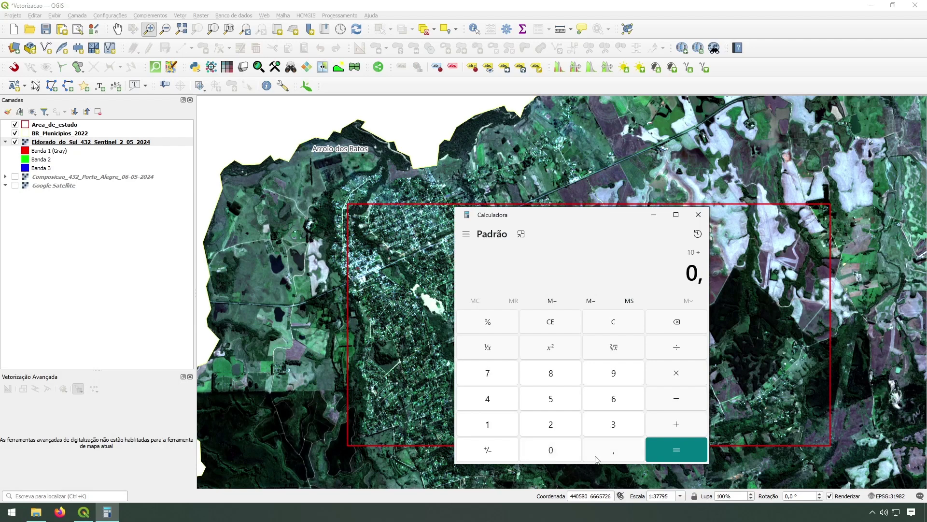
left_click(550, 452)
left_click(551, 451)
left_click(551, 452)
left_click(550, 425)
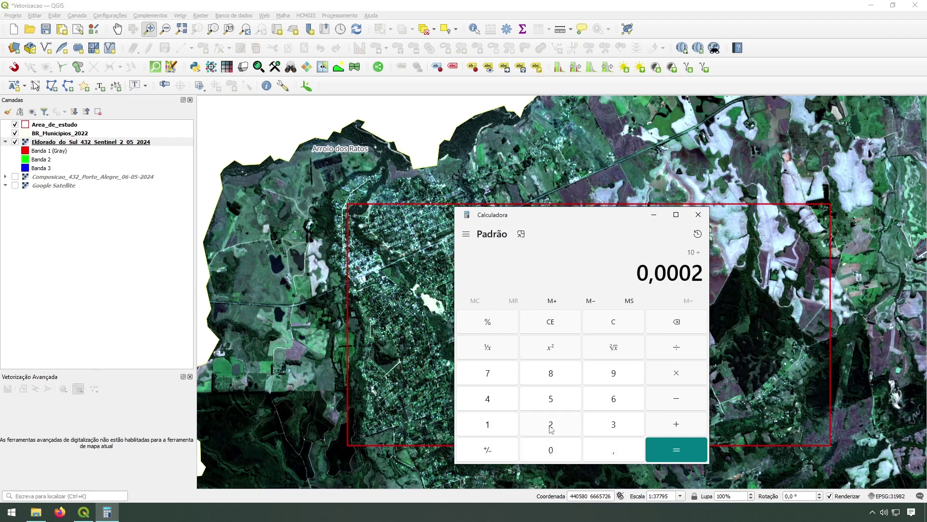
left_click(674, 452)
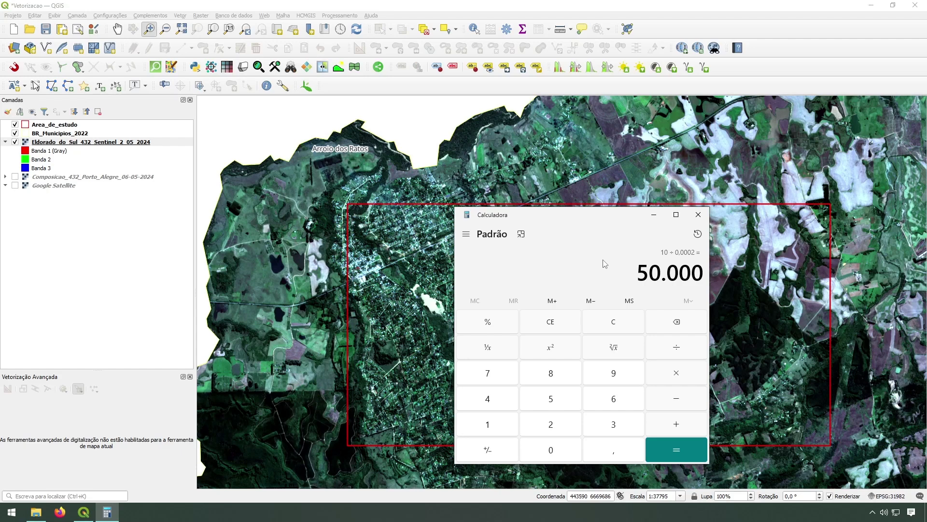
left_click(654, 215)
Zoom the Eldorado_do_Sul_432 Sentinel raster to its native resolution again, keeping the study rectangle in view
left_click(139, 145)
right_click(139, 145)
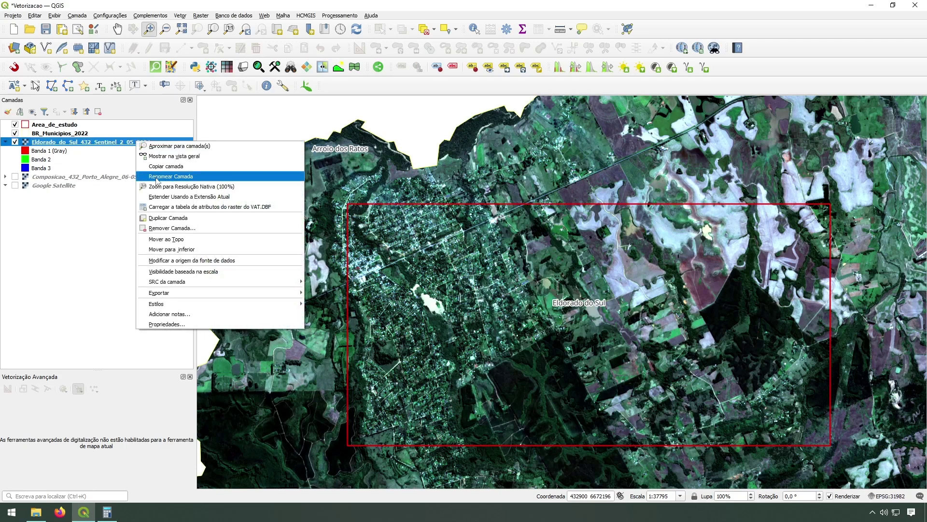
left_click(183, 190)
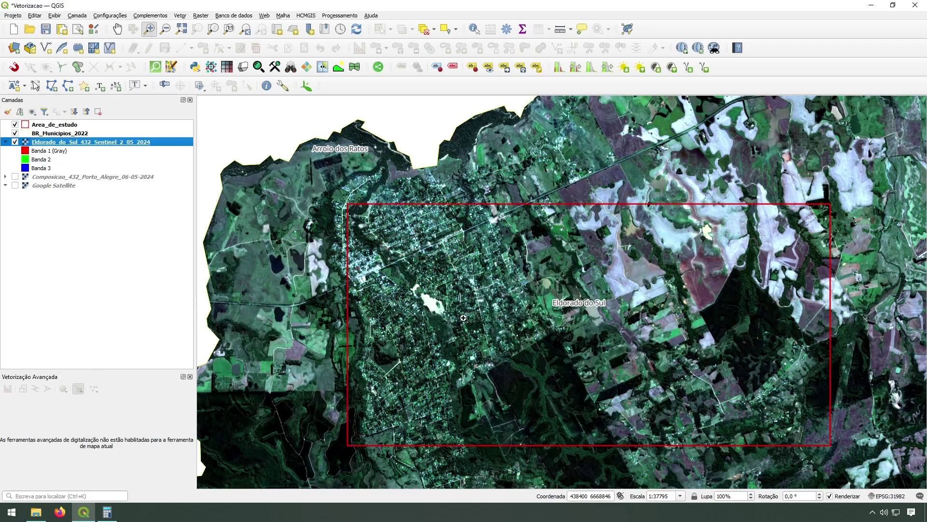
scroll(464, 319, "down", 1)
scroll(468, 354, "up", 1)
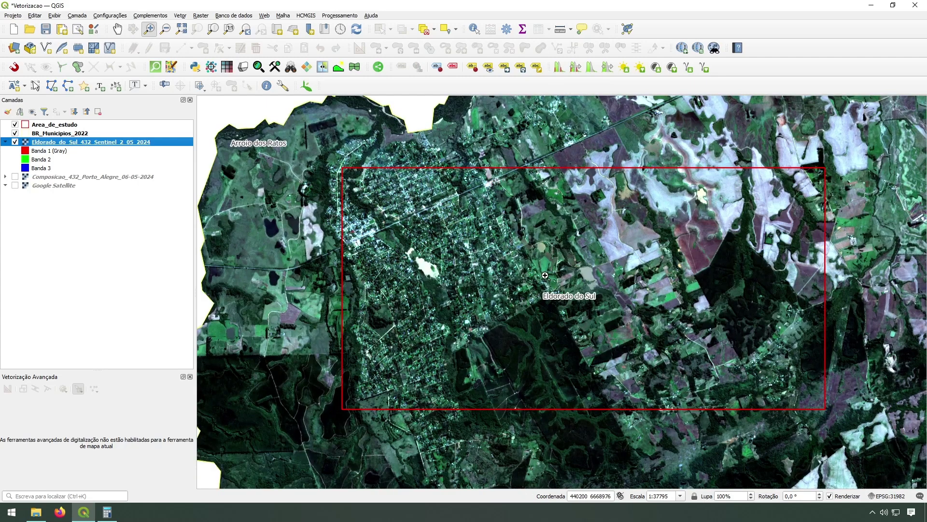
Set the map scale to 1:38000, select the Area_de_estudo layer and save the project
left_click(655, 495)
left_click_drag(654, 496, 661, 496)
type("38000")
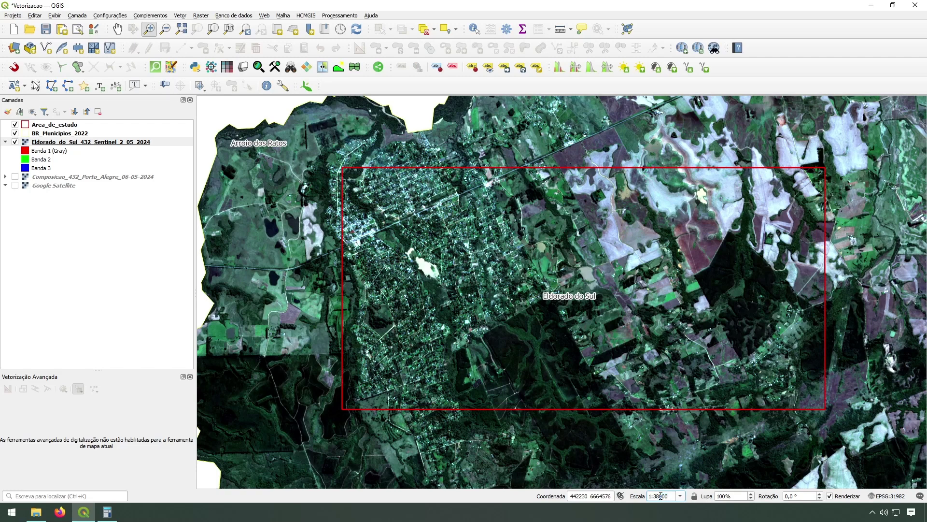
key("Return")
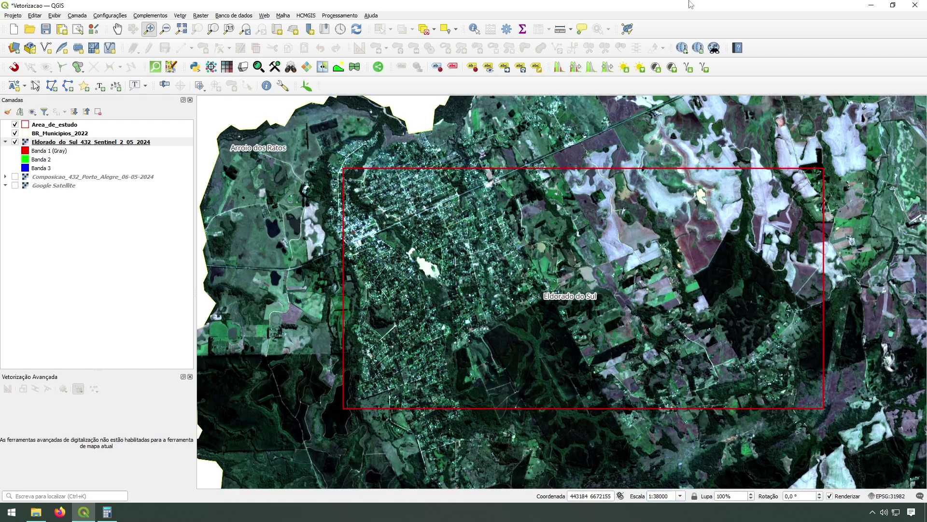
left_click(53, 126)
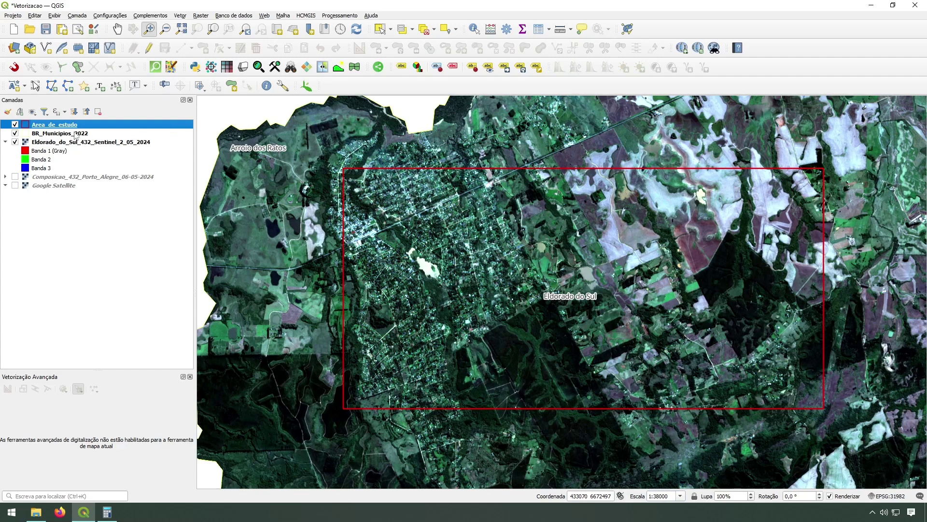
left_click(46, 29)
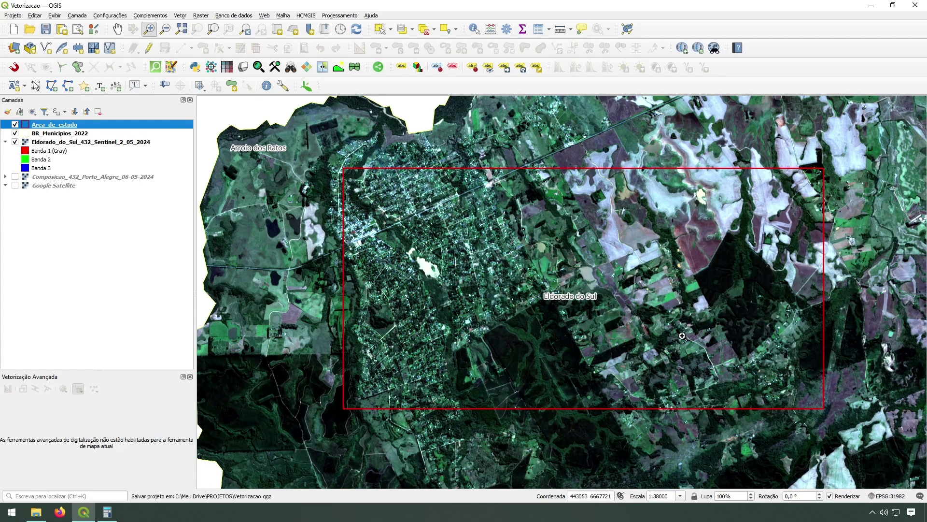
Start a new shapefile layer named Uso_cobertura_area_Eldorado_do_Sul, stored in the Vetorizacao folder
left_click(76, 15)
mouse_move(195, 37)
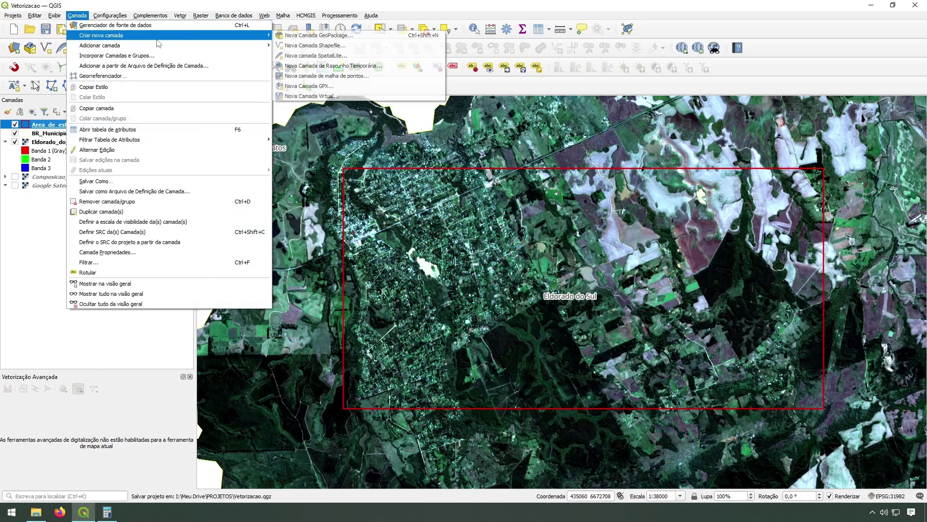
left_click(323, 45)
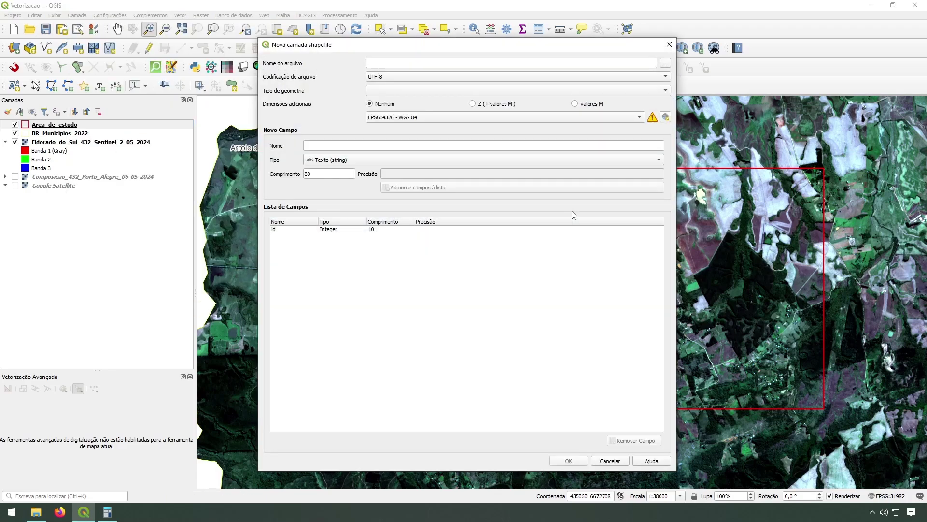
left_click(665, 63)
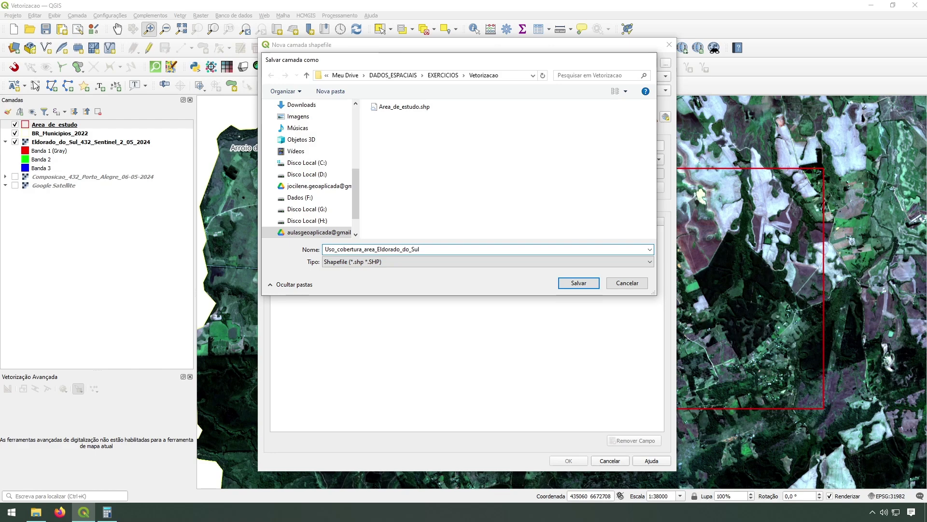
type("l")
key("Return")
Set the new shapefile's geometry type to Polígono and its CRS to the project's EPSG:31982 - SIRGAS 2000 / UTM zone 22S
left_click(403, 91)
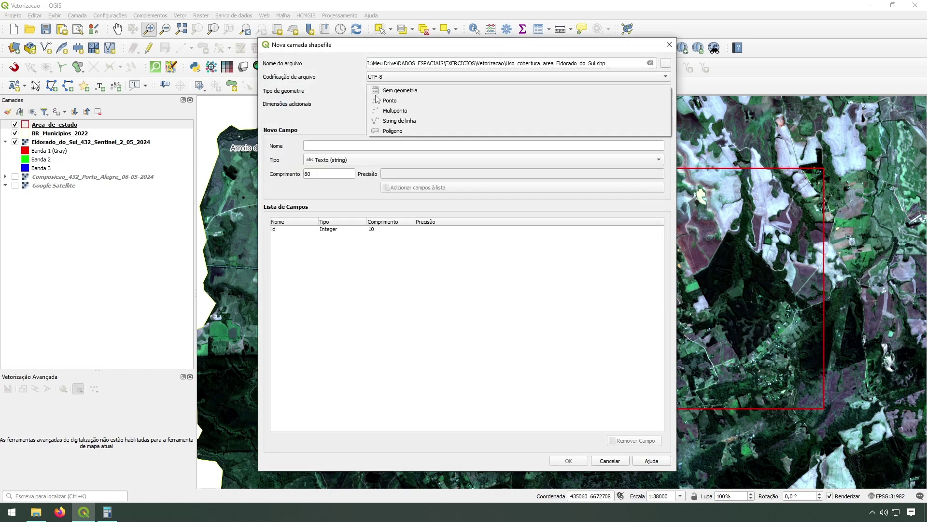
left_click(404, 118)
left_click(403, 117)
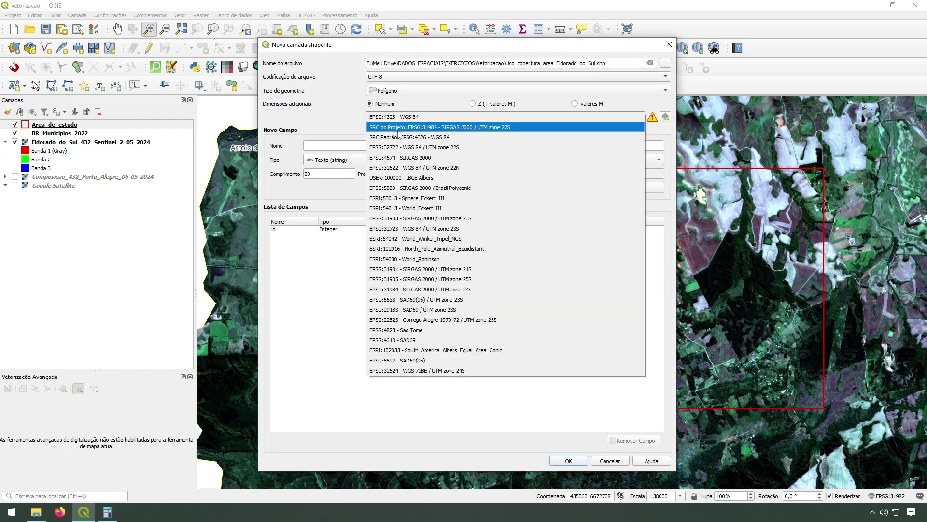
left_click(399, 129)
Add a text field named Classe with length 80 to the new shapefile and create the layer
left_click(347, 145)
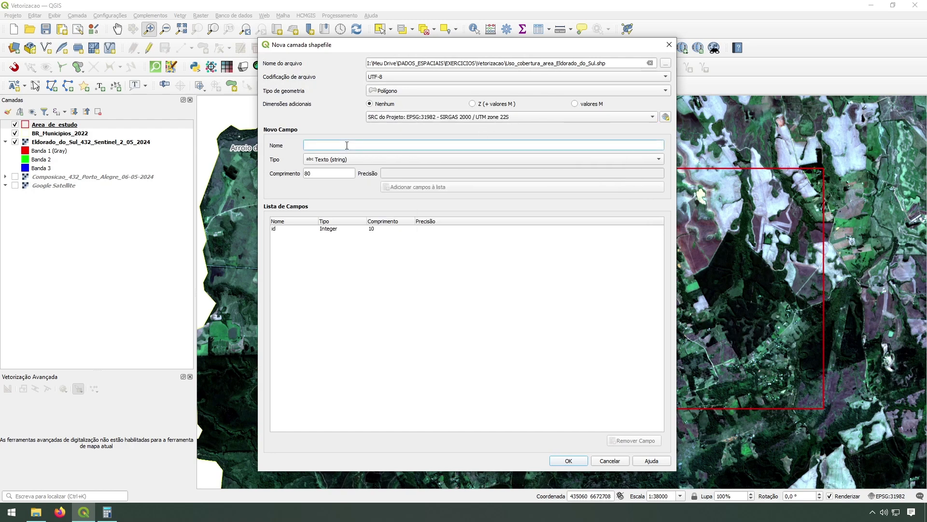
type("Classe")
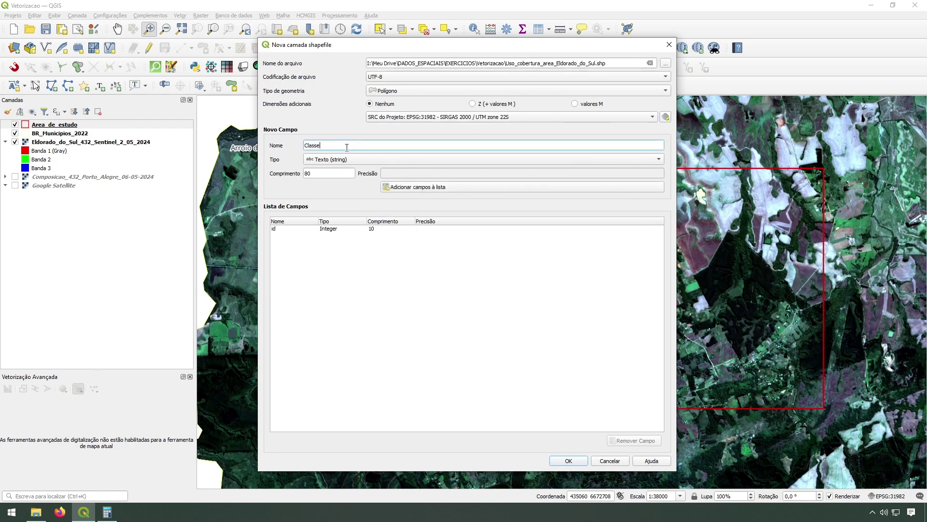
left_click(347, 159)
left_click(342, 159)
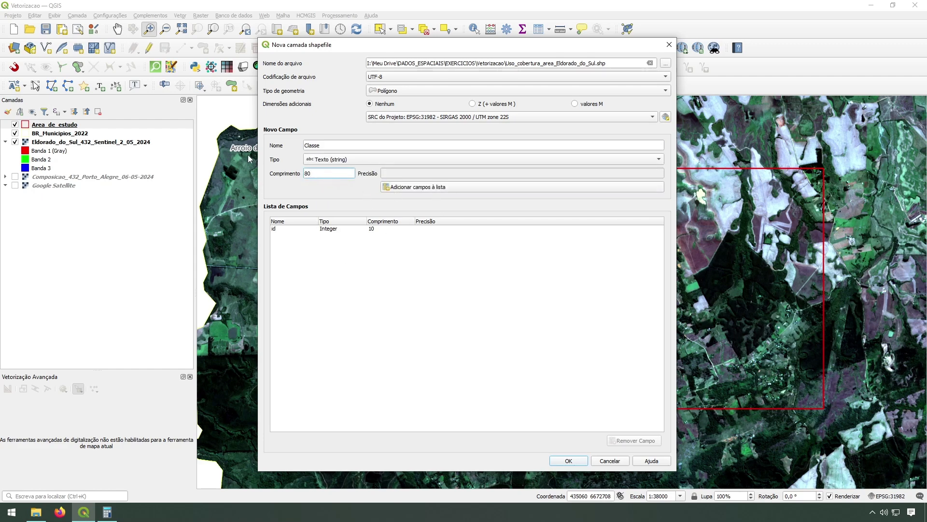
left_click(421, 193)
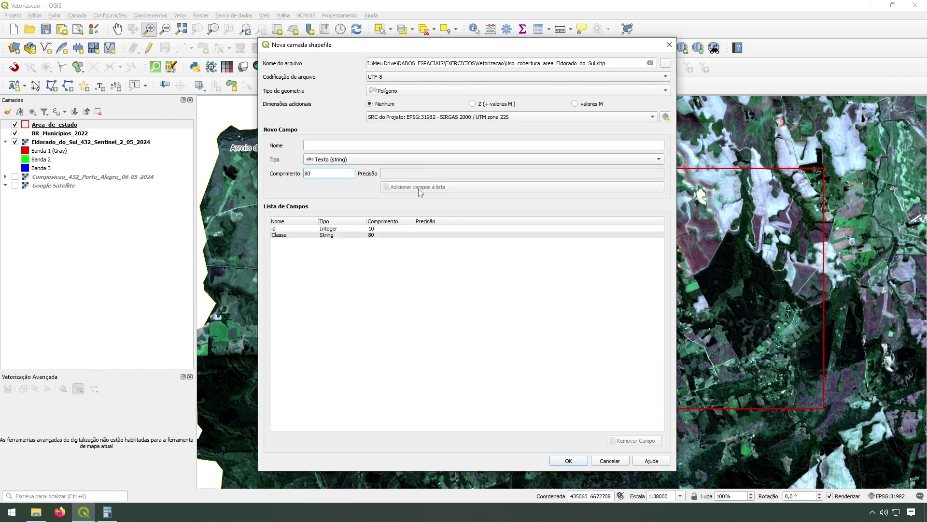
left_click(567, 461)
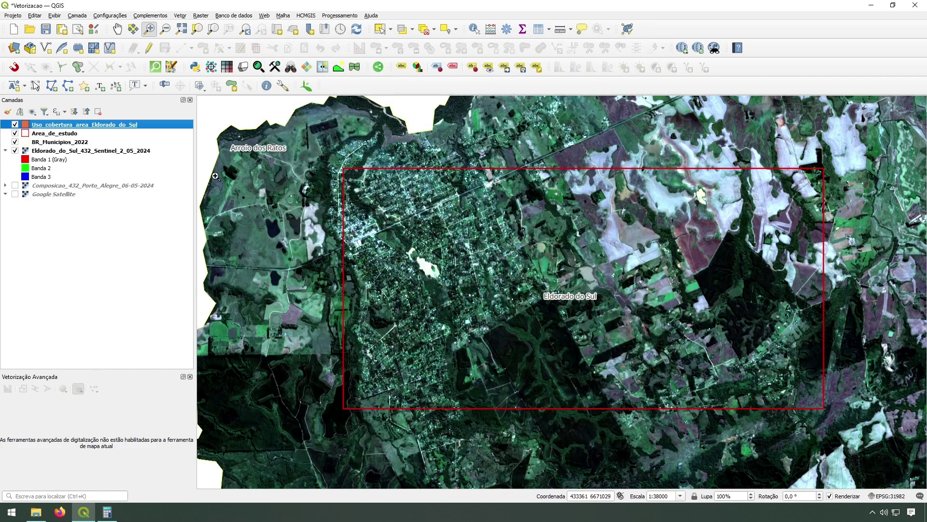
Start adding a polygon in the editable Uso_cobertura_area_Eldorado_do_Sul layer, enable snapping and open its advanced per-layer configuration
left_click(149, 47)
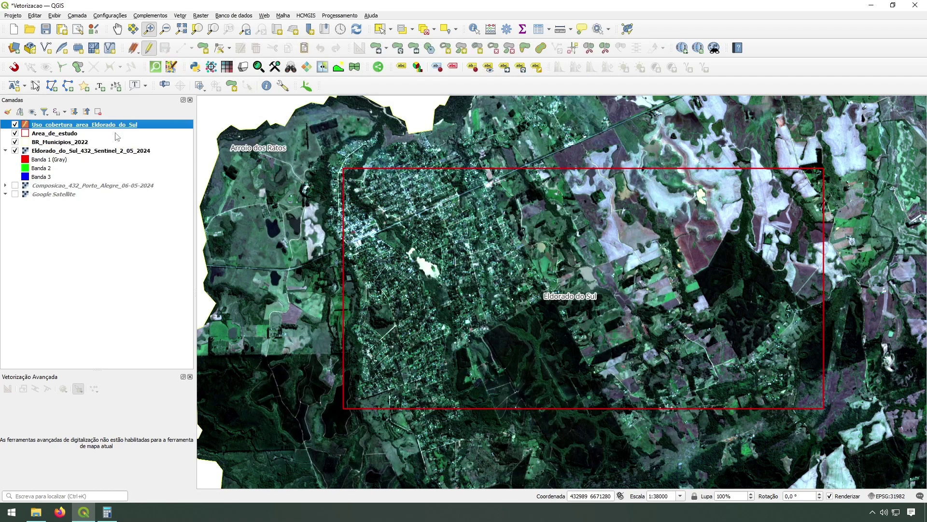
left_click(204, 49)
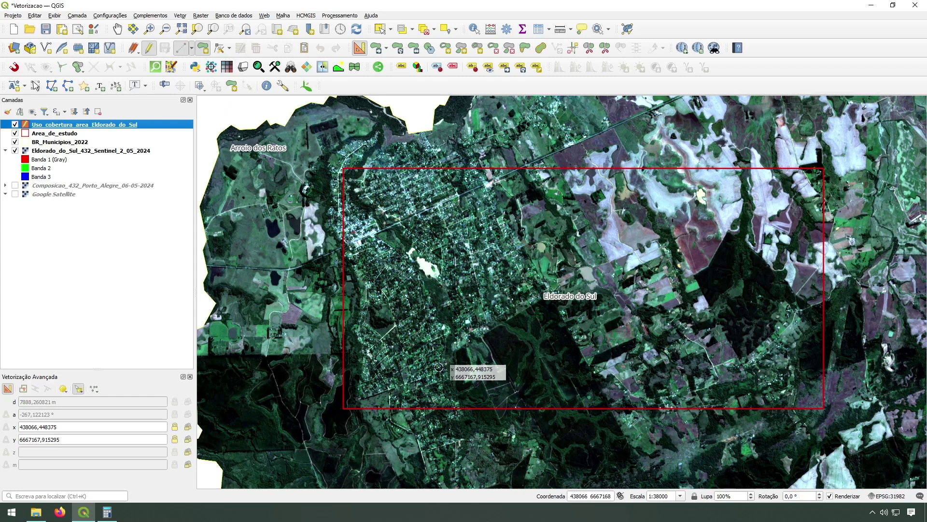
left_click(14, 68)
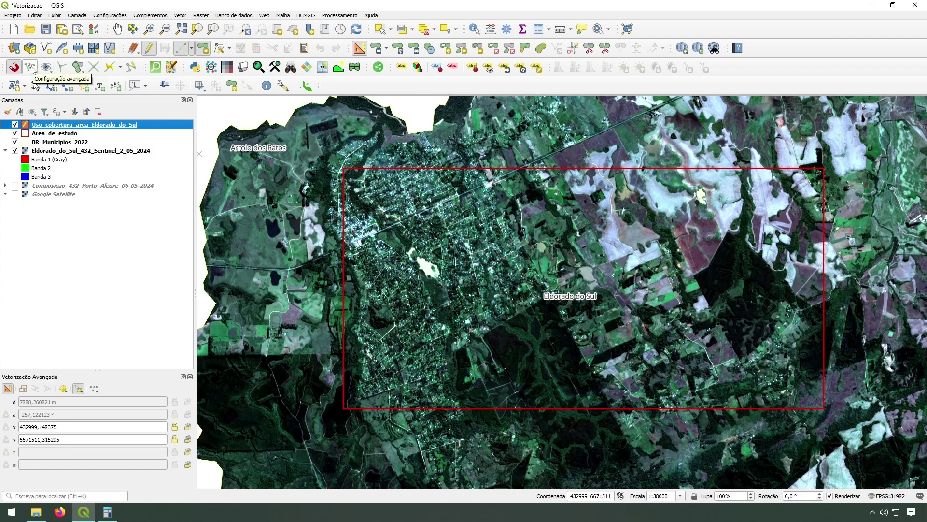
left_click(30, 67)
left_click(62, 112)
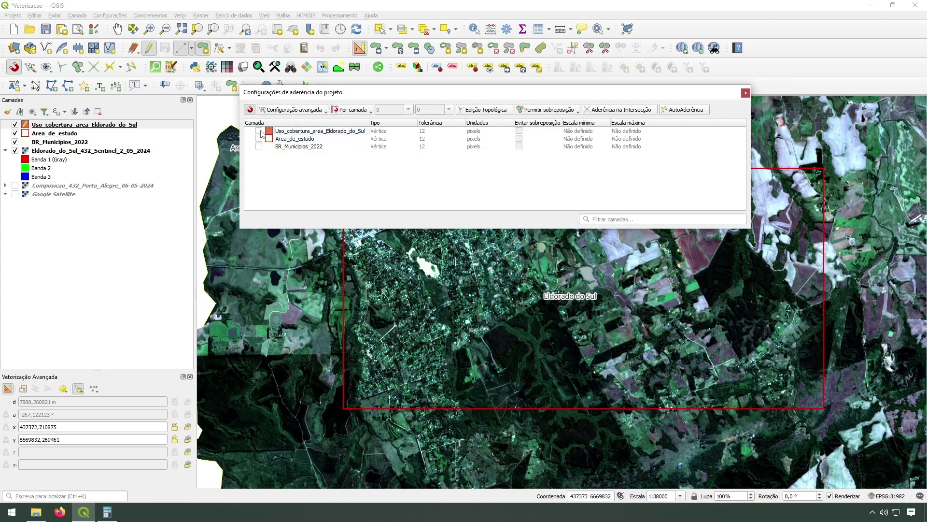
Enable snapping for the Uso_cobertura_area_Eldorado_do_Sul layer with the types Vértice and Segmento
left_click(258, 131)
left_click(385, 133)
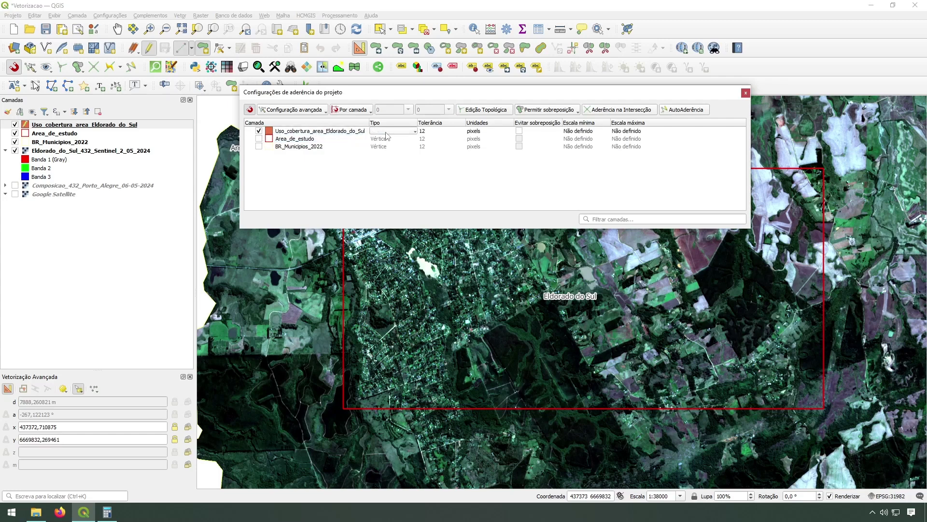
left_click(387, 133)
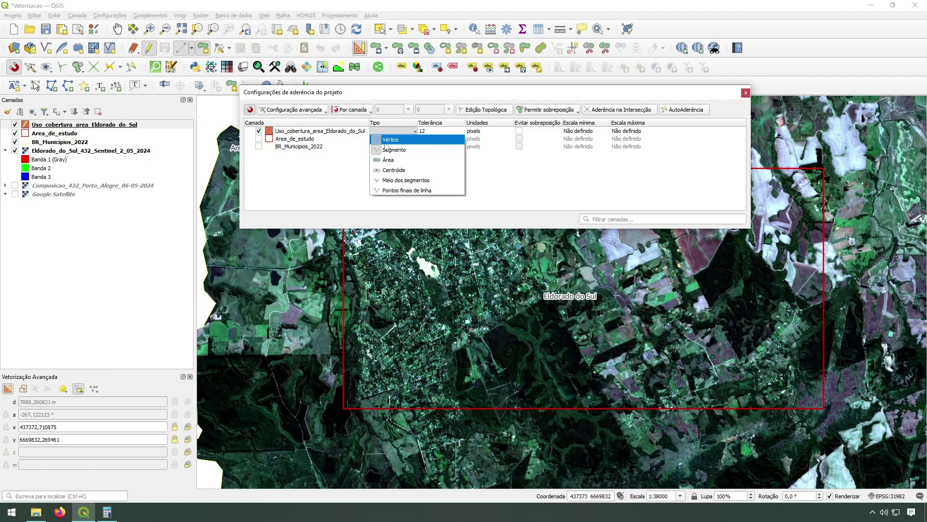
left_click(386, 150)
left_click(566, 199)
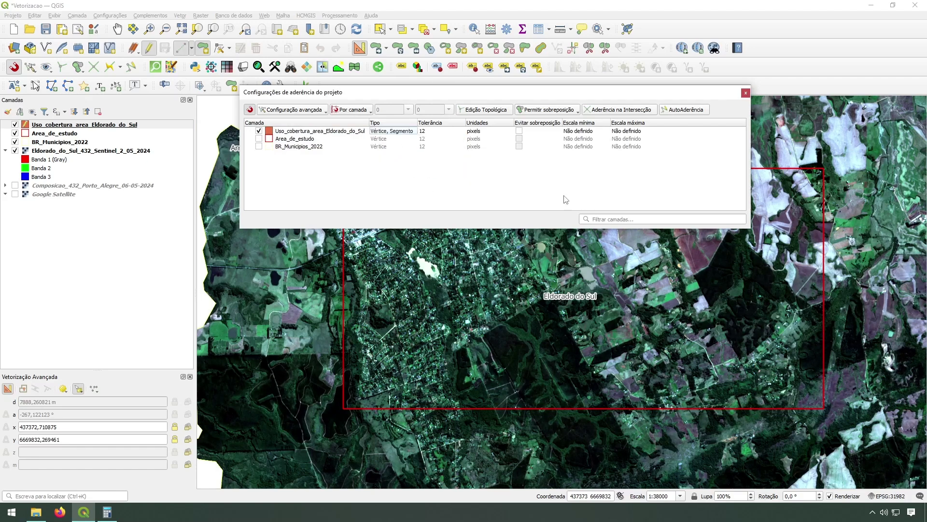
Enable snapping to Vértice and Segmento for the Area_de_estudo layer and close the snapping settings
left_click(259, 138)
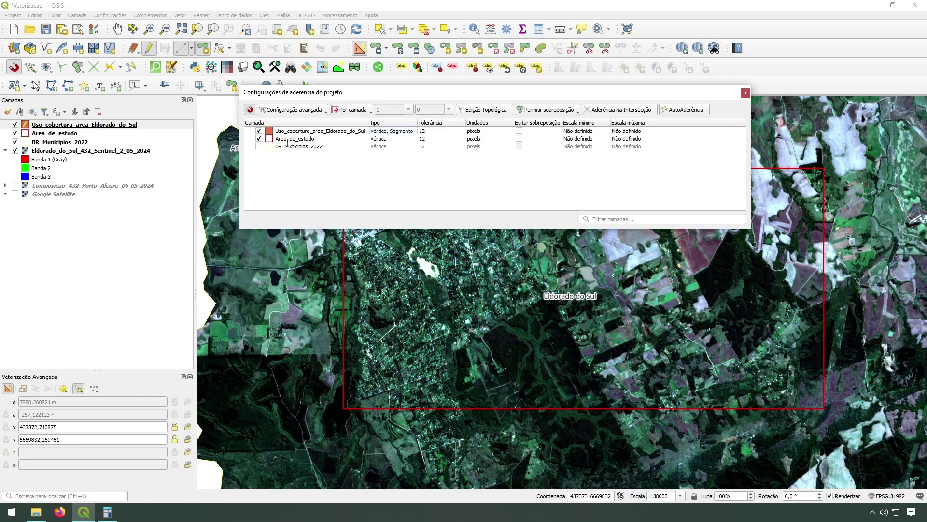
left_click(389, 139)
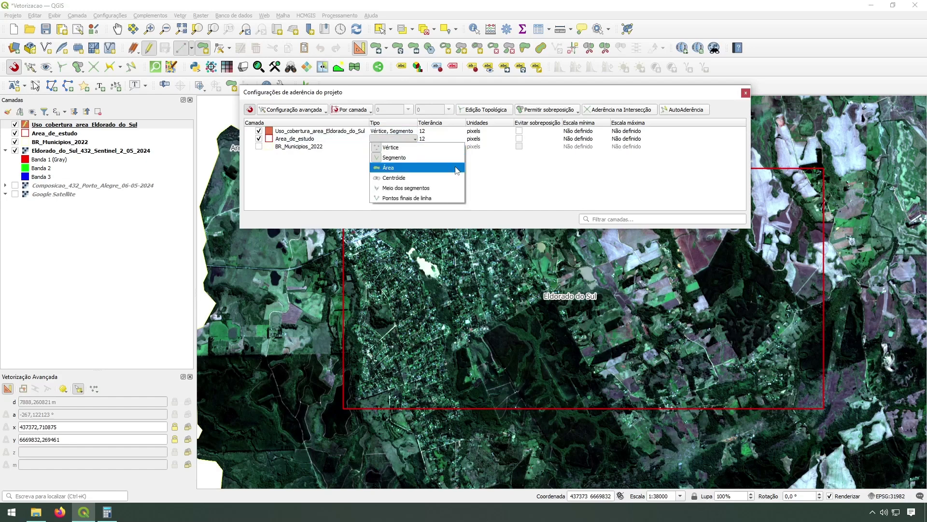
left_click(549, 184)
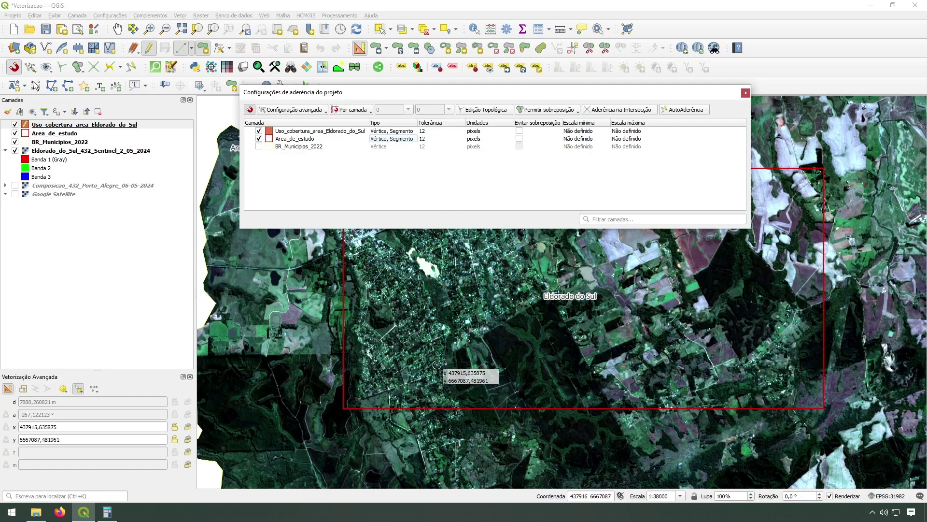
left_click_drag(452, 288, 459, 404)
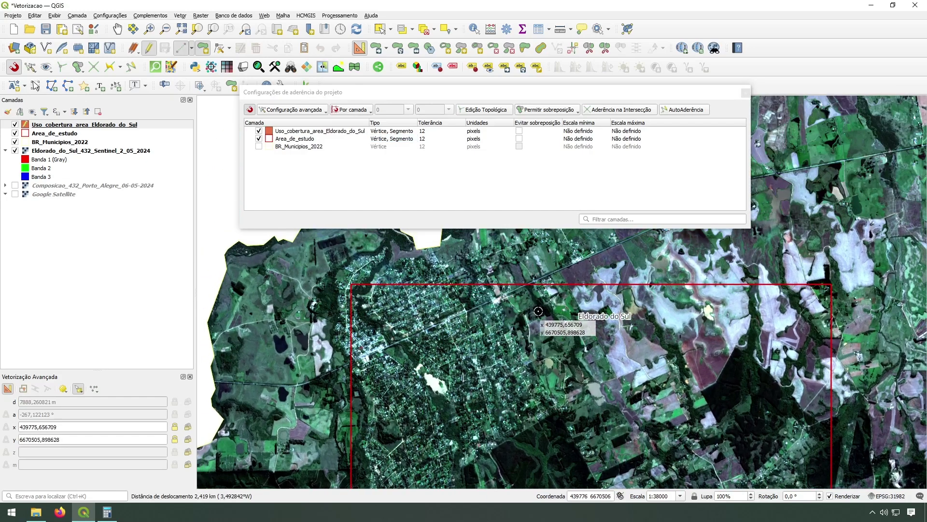
left_click(744, 93)
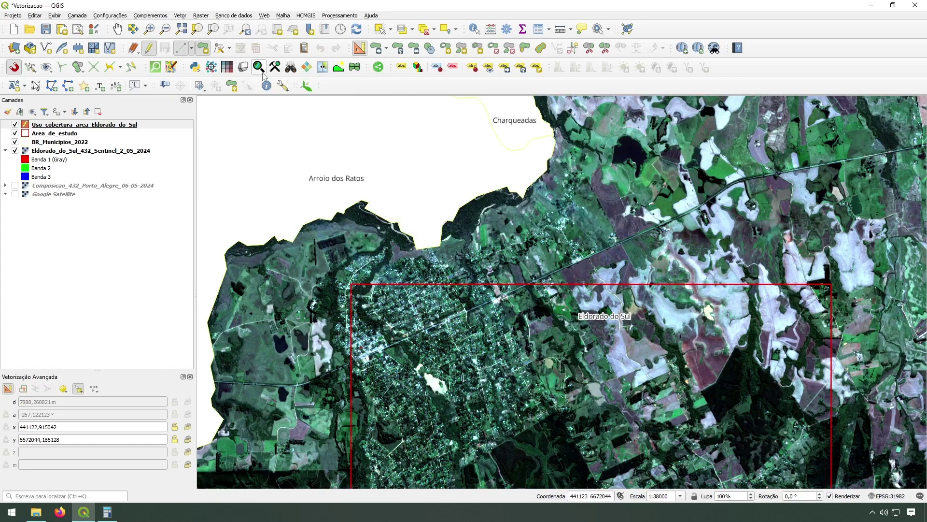
Digitize the urban area's eastern boundary, starting on the study rectangle's northern edge and heading south to near its southern edge
left_click_drag(488, 286, 479, 166)
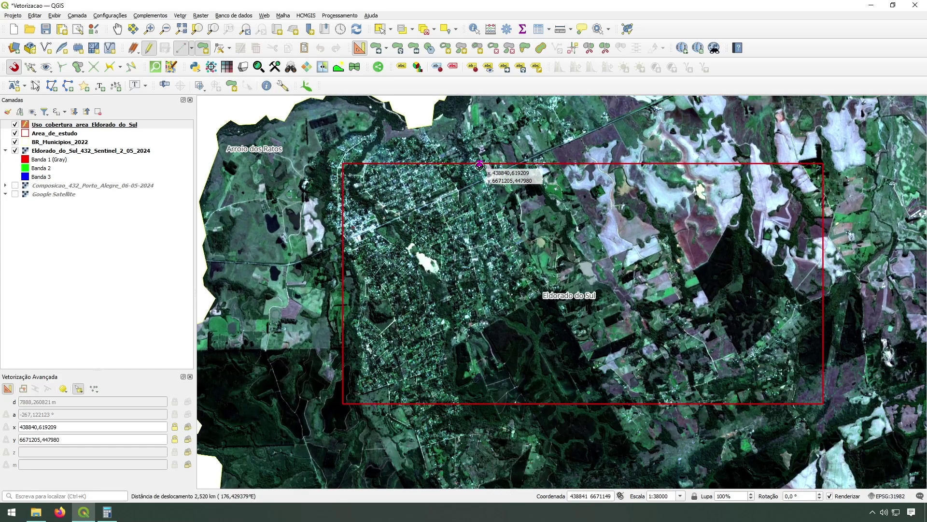
left_click(479, 166)
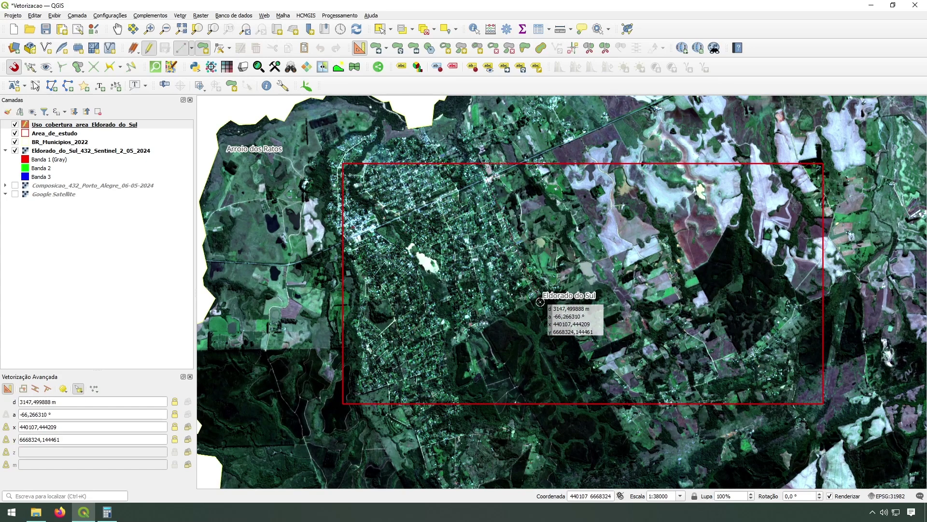
left_click(524, 244)
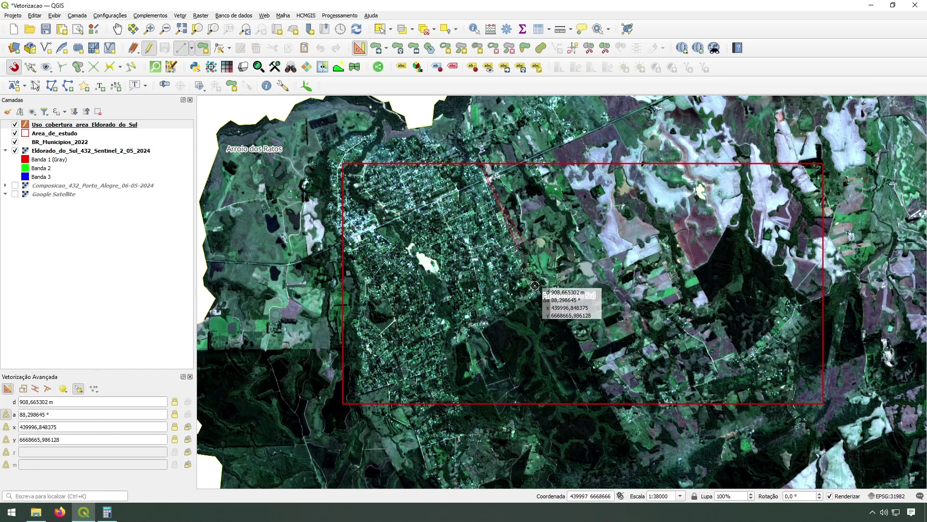
left_click(538, 291)
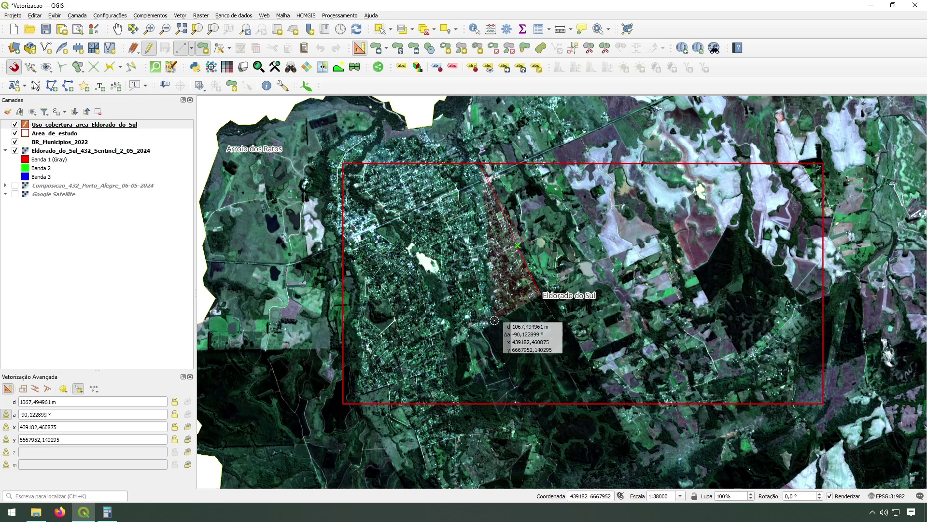
left_click(474, 322)
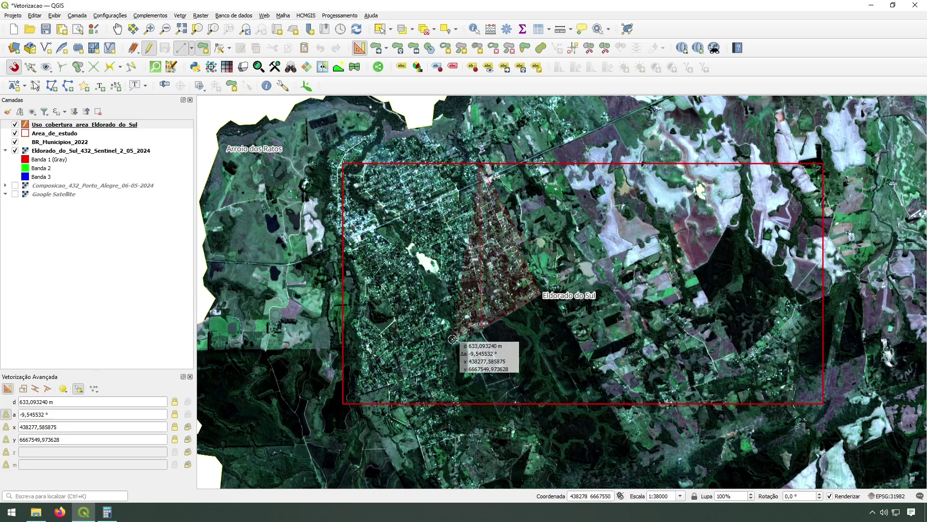
left_click(446, 342)
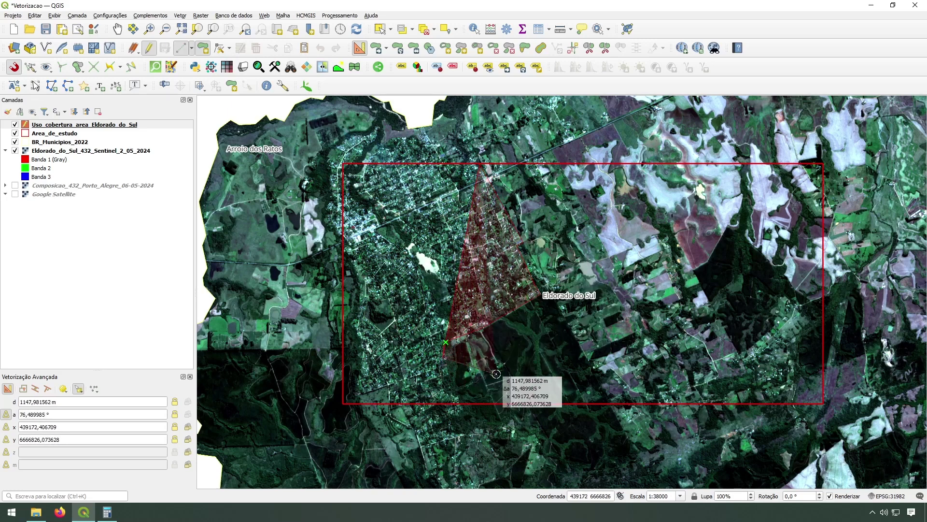
left_click(447, 375)
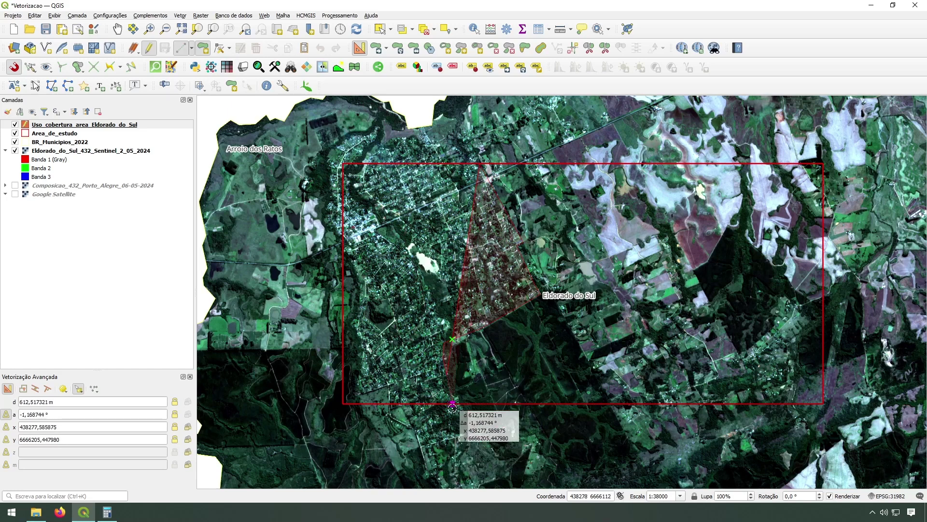
Turn off advanced digitizing and continue the urban outline along the study rectangle's southern edge and up its western side
left_click(358, 48)
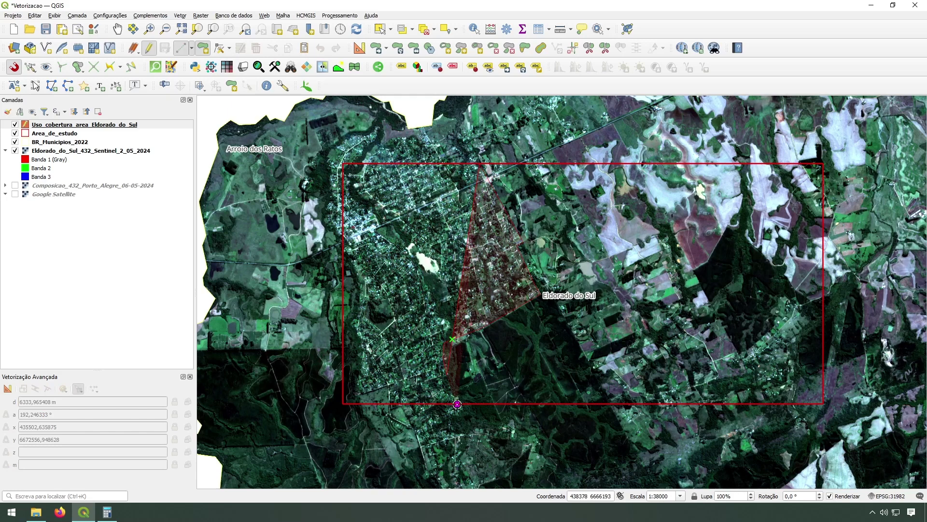
left_click(457, 404)
left_click(402, 404)
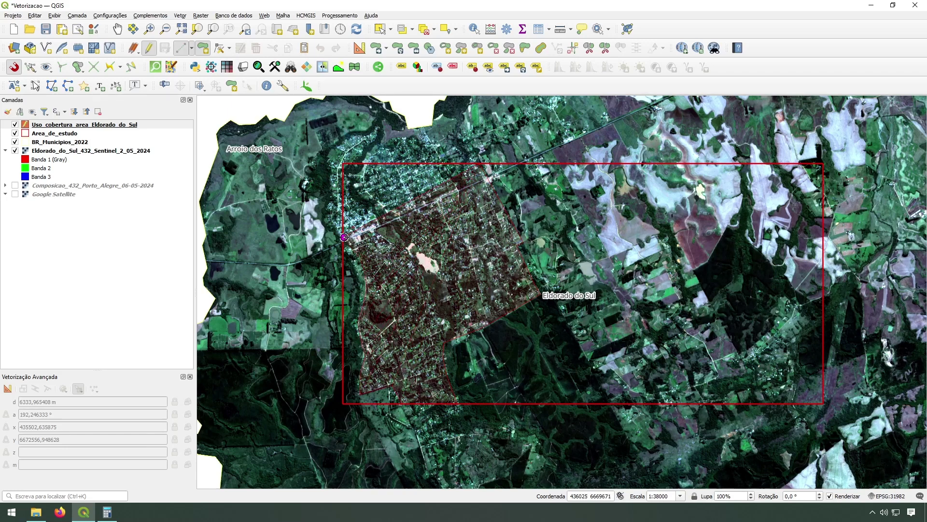
Enable tracing, finish the urban polygon at the study rectangle's northwest corner and confirm its attribute form
left_click_drag(410, 206, 448, 277)
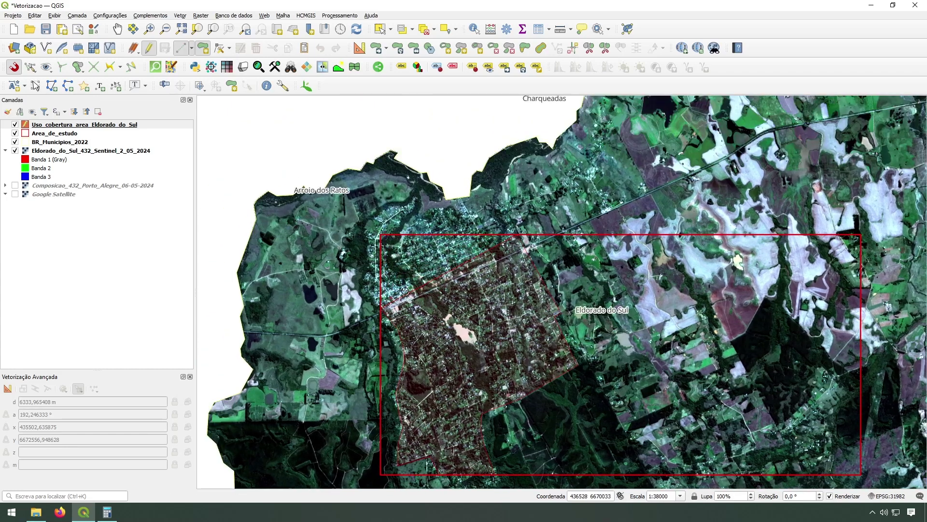
left_click(111, 70)
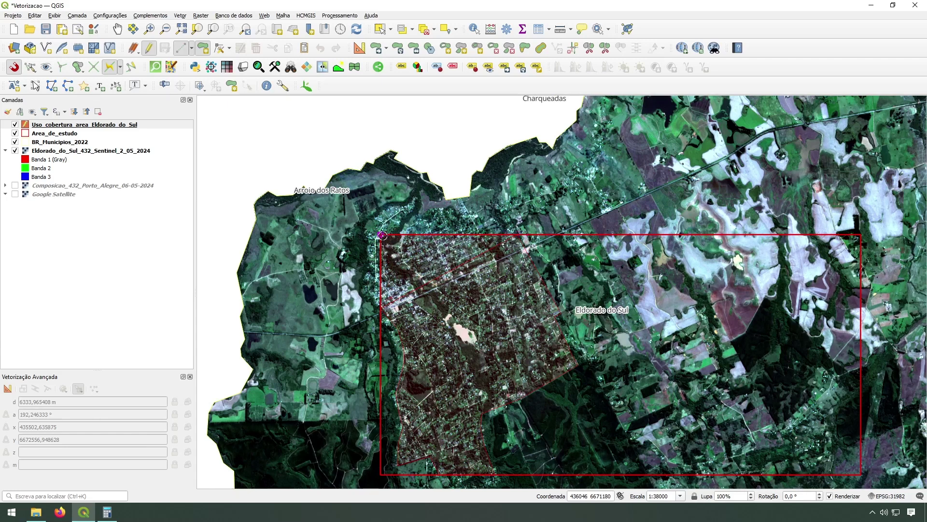
right_click(383, 236)
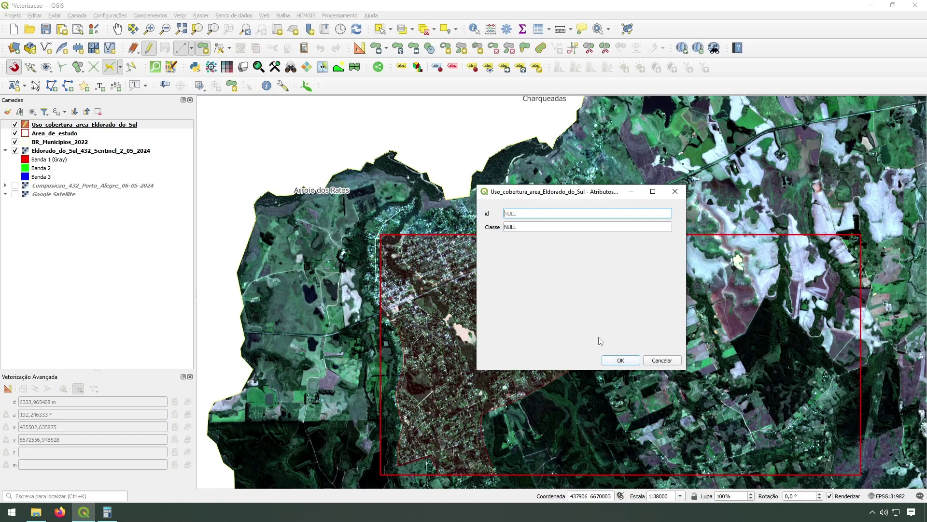
left_click(526, 227)
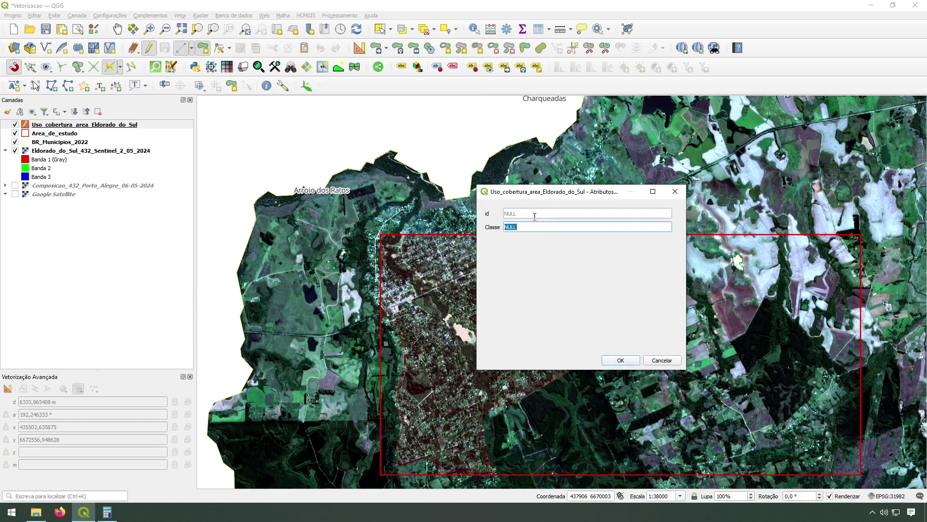
left_click(529, 212)
left_click(531, 226)
key("Return")
Make the fill colour of the Uso_cobertura_area_Eldorado_do_Sul layer about half transparent so the Sentinel image shows through
left_click(58, 127)
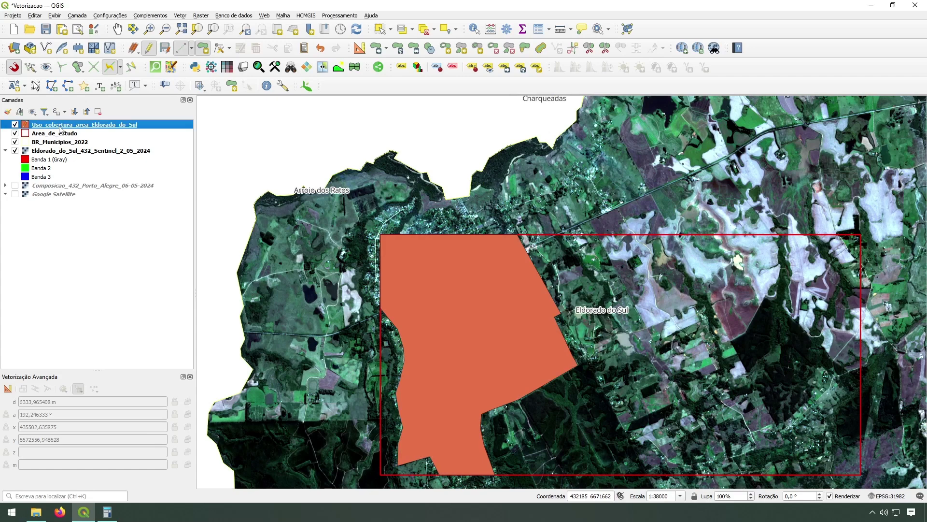
left_click(407, 91)
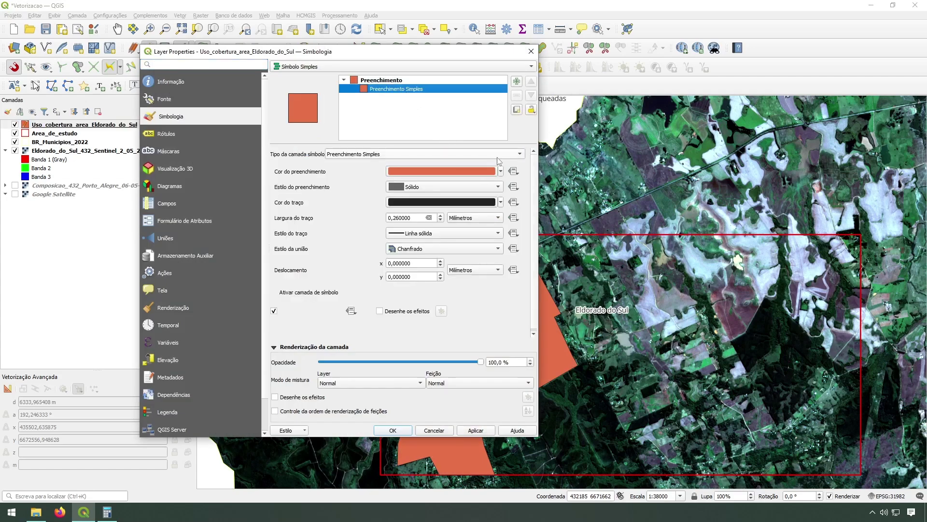
left_click(501, 171)
left_click(444, 291)
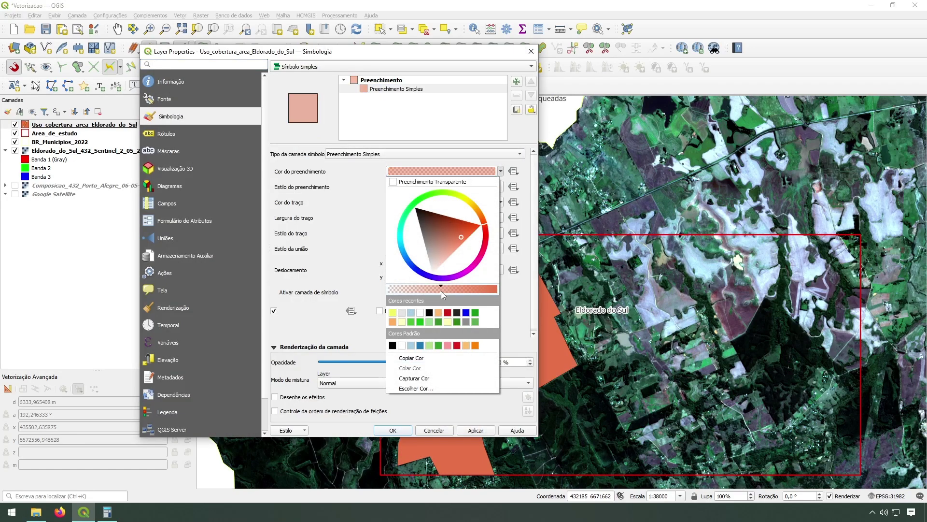
left_click(515, 325)
left_click(411, 436)
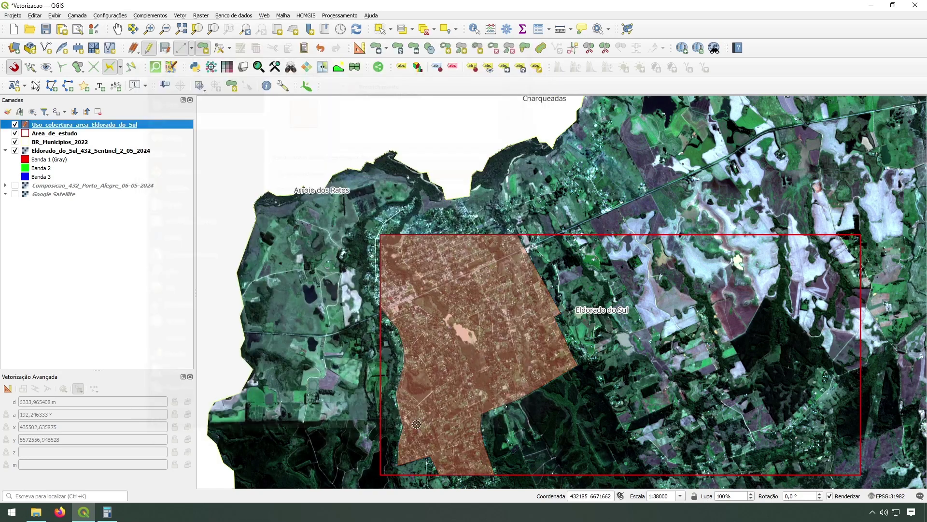
left_click_drag(513, 421, 511, 385)
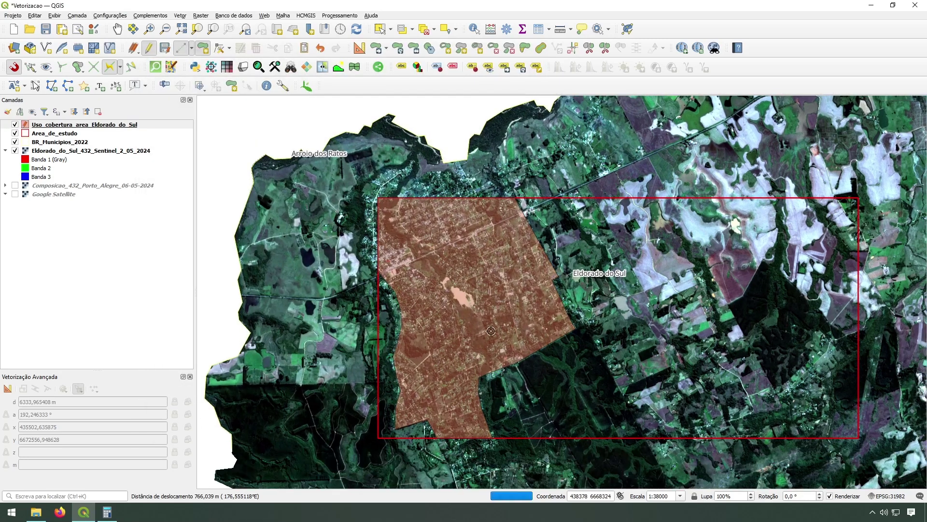
Compare the urban polygon with the image beneath, then split it along the eastern edge of the wooded strip crossing it
left_click(15, 125)
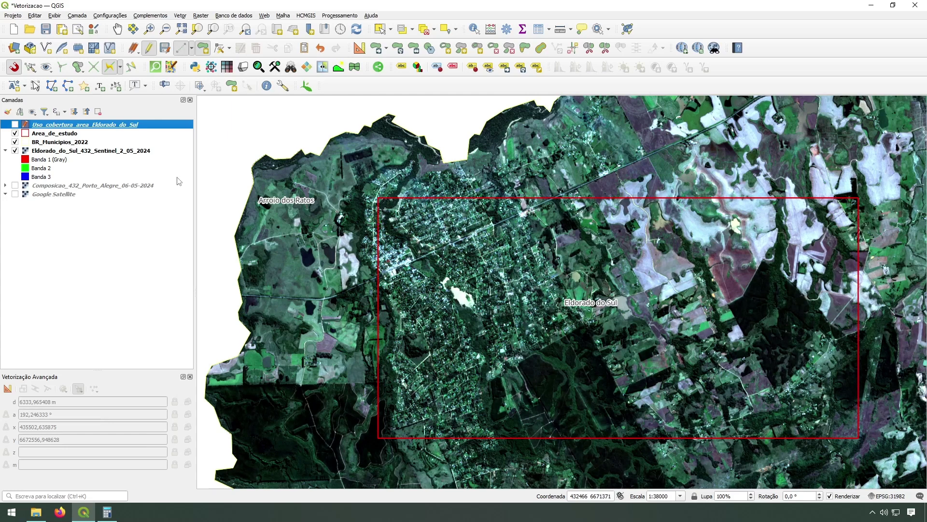
left_click(15, 124)
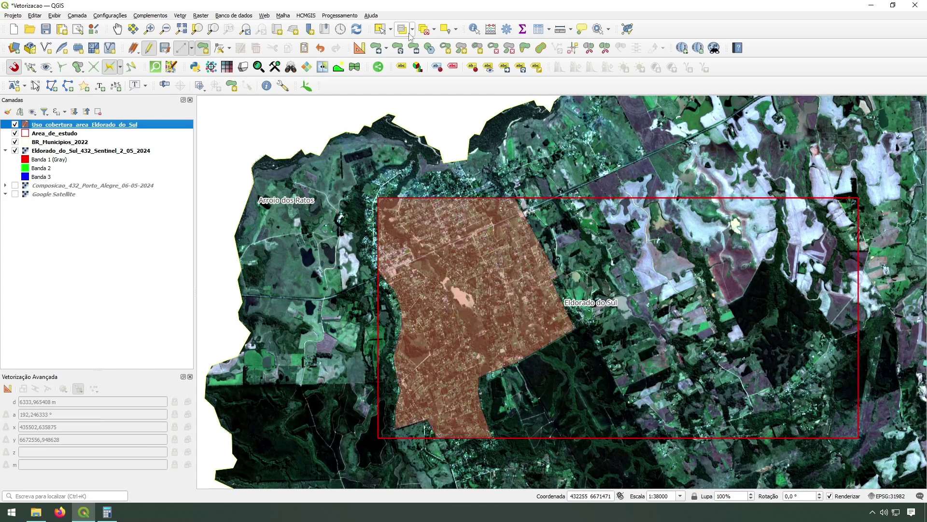
left_click(588, 46)
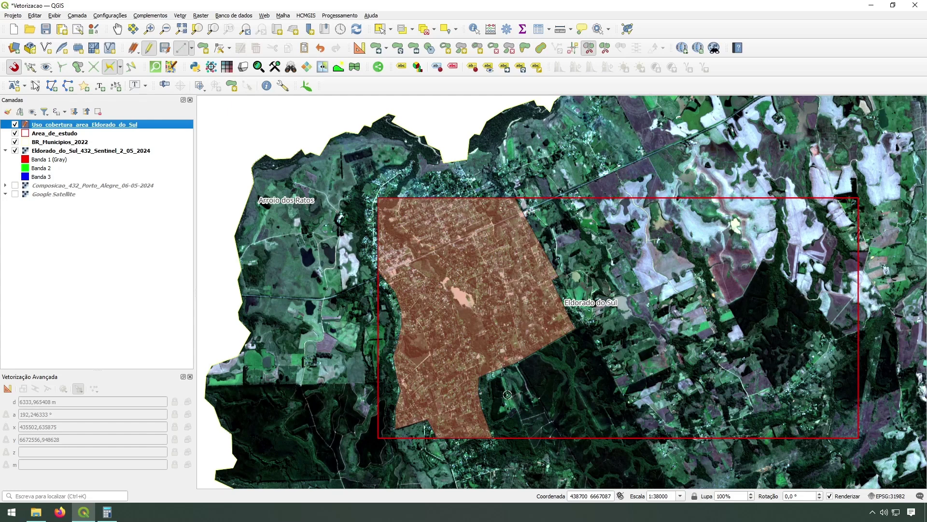
left_click(499, 397)
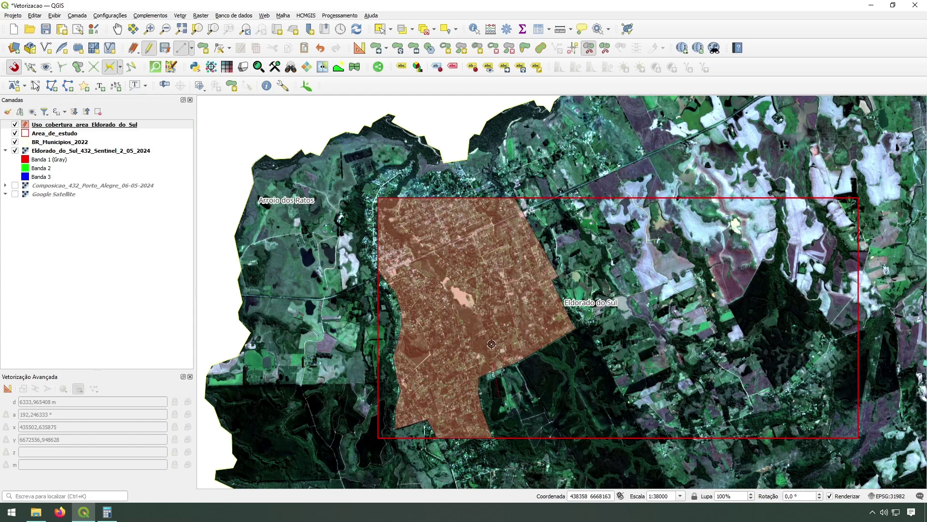
left_click(483, 320)
left_click(472, 295)
left_click(457, 286)
left_click(438, 265)
right_click(407, 182)
Split the urban polygon along the western edge of the same wooded strip, from its southern boundary to the northwest
left_click(478, 377)
scroll(373, 202, "up", 1)
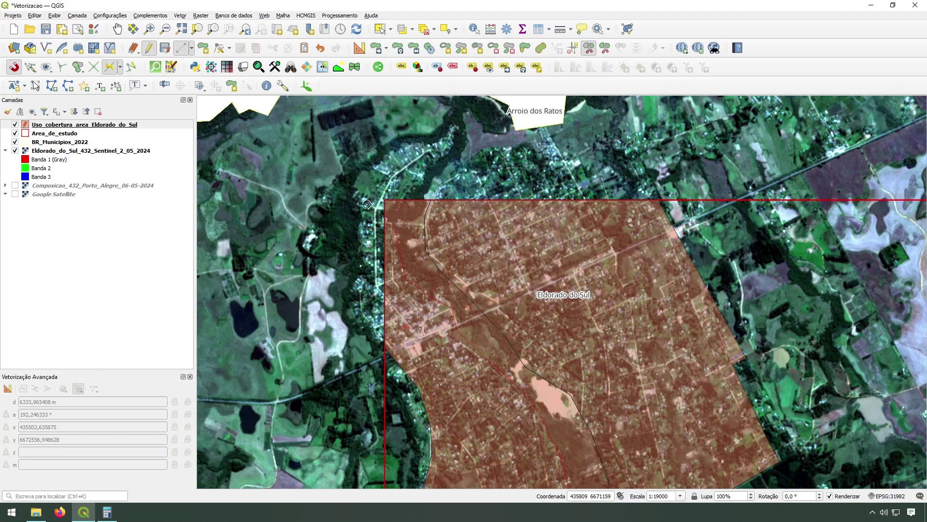
scroll(367, 204, "down", 2)
scroll(429, 294, "up", 1)
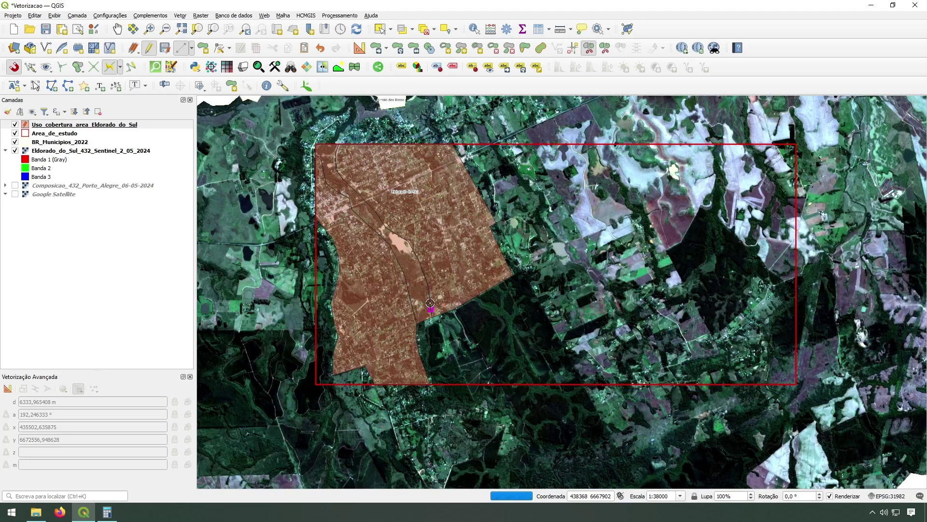
Select the wooded strip between the two split lines and delete it from the urban area
left_click_drag(464, 287, 469, 332)
left_click(382, 29)
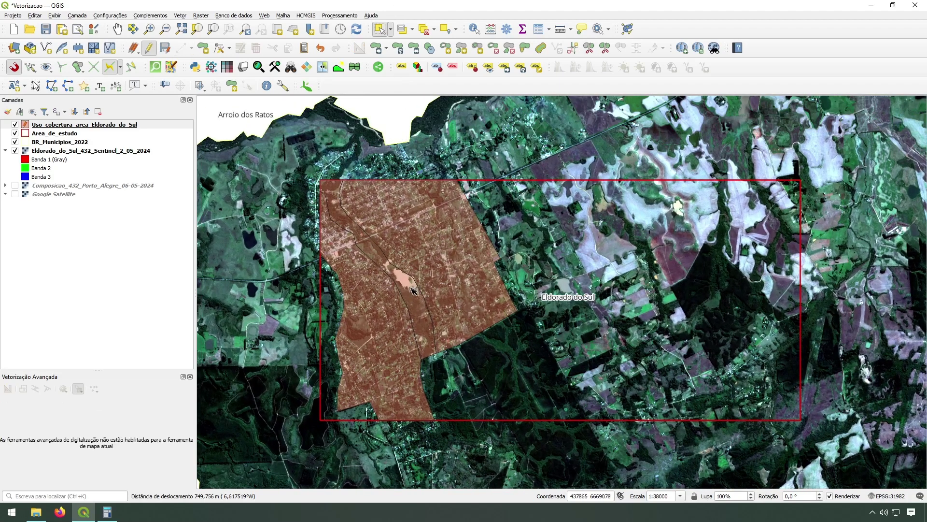
left_click(422, 321)
key("Delete")
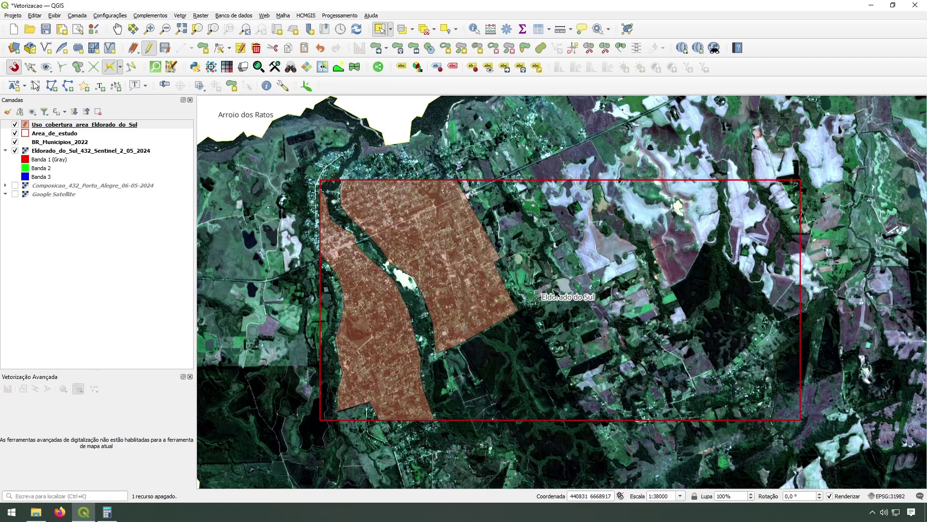
Examine the forest and farmland east and southeast of the urban polygons within the study rectangle
left_click_drag(543, 284, 443, 281)
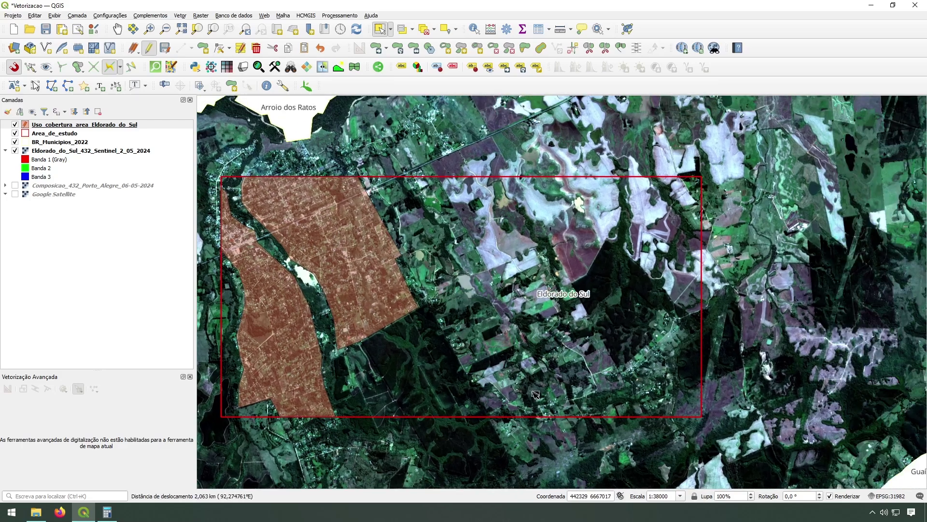
left_click_drag(422, 344, 474, 356)
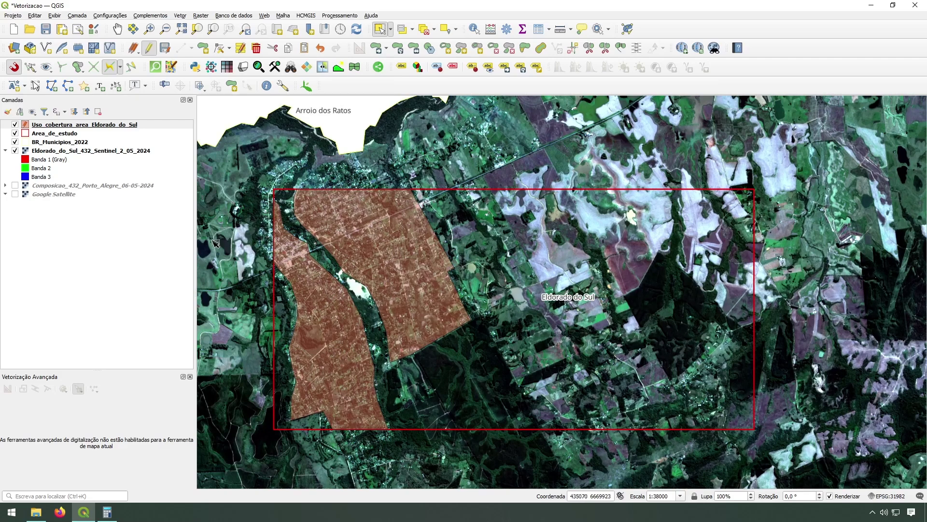
left_click(68, 127)
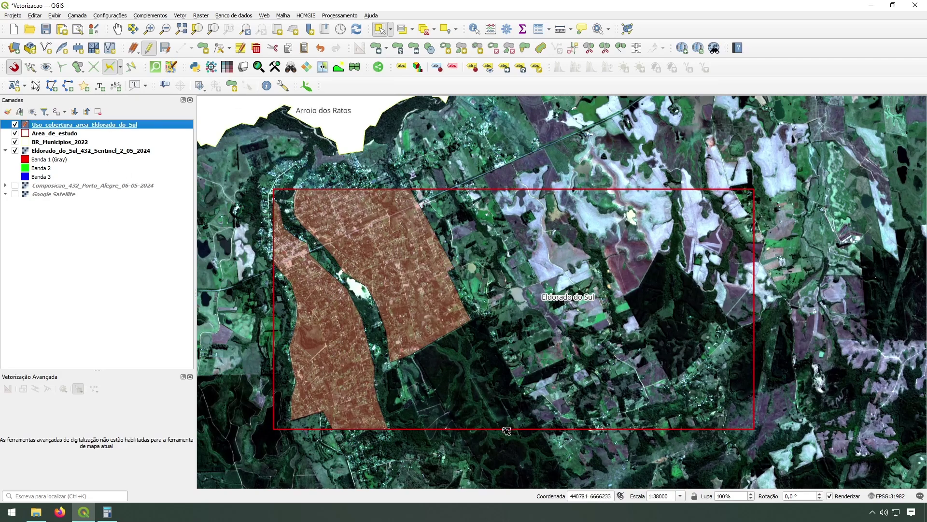
scroll(517, 434, "up", 2)
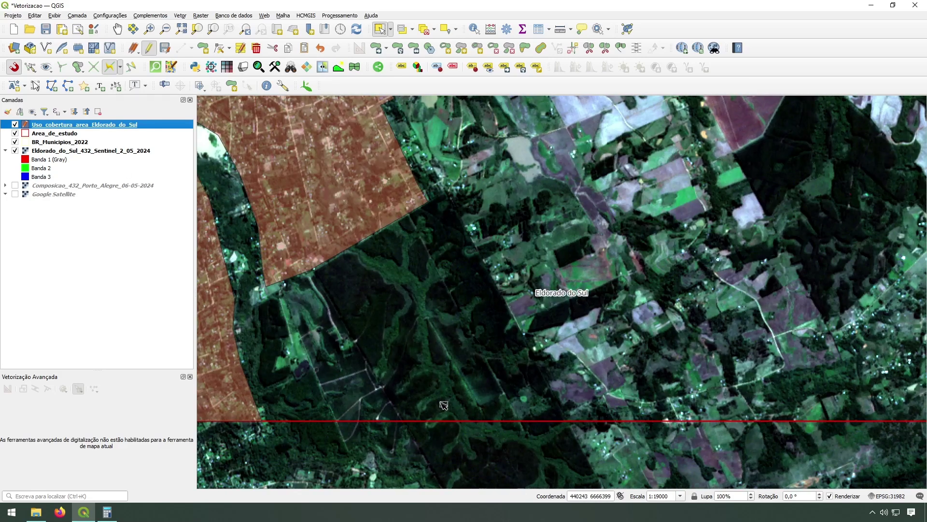
scroll(449, 376, "down", 1)
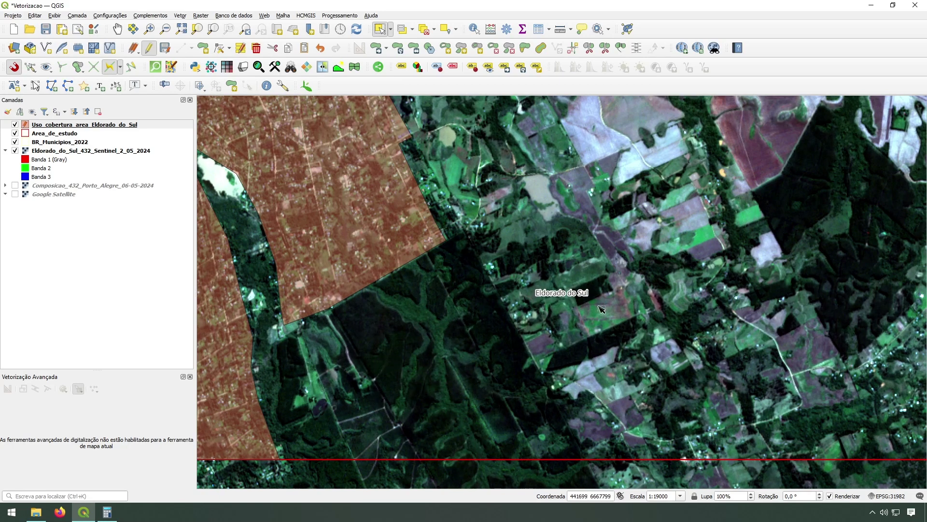
left_click_drag(552, 313, 399, 341)
left_click_drag(702, 240, 557, 274)
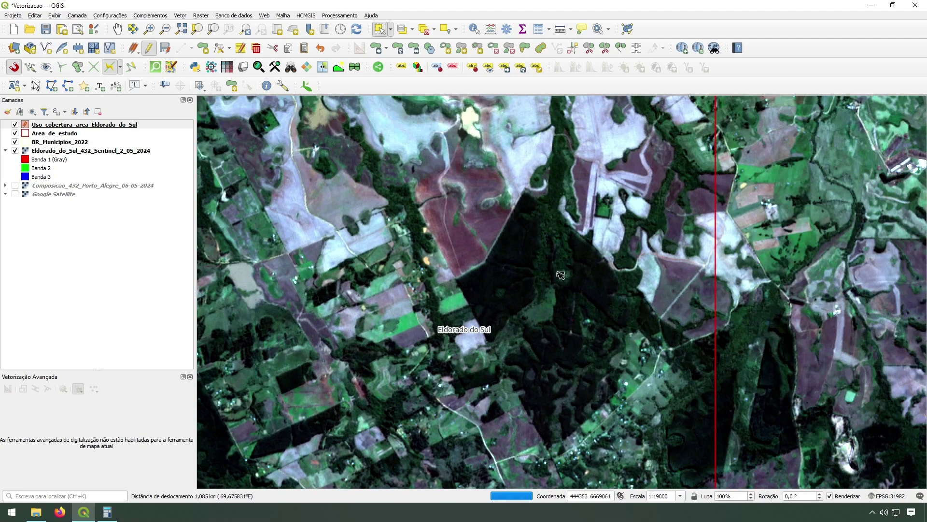
left_click_drag(327, 390, 721, 211)
left_click_drag(607, 244, 587, 313)
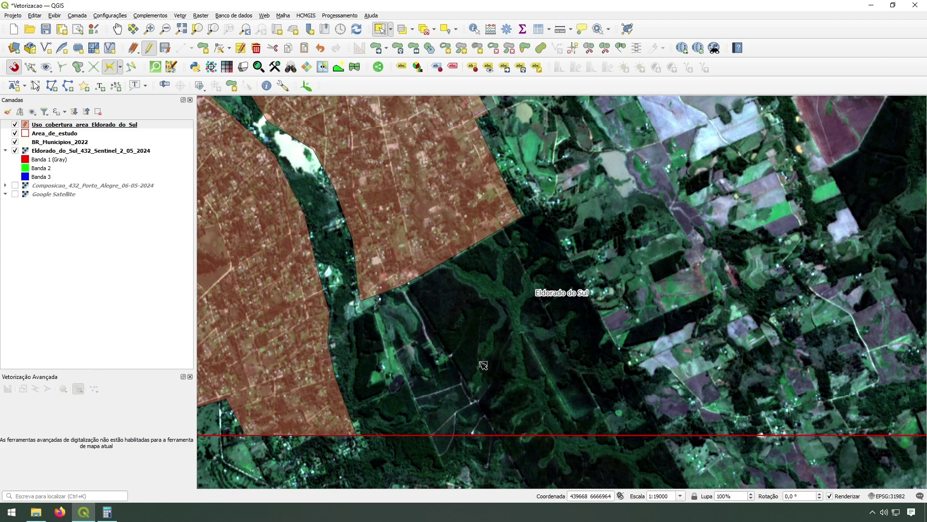
scroll(471, 344, "up", 1)
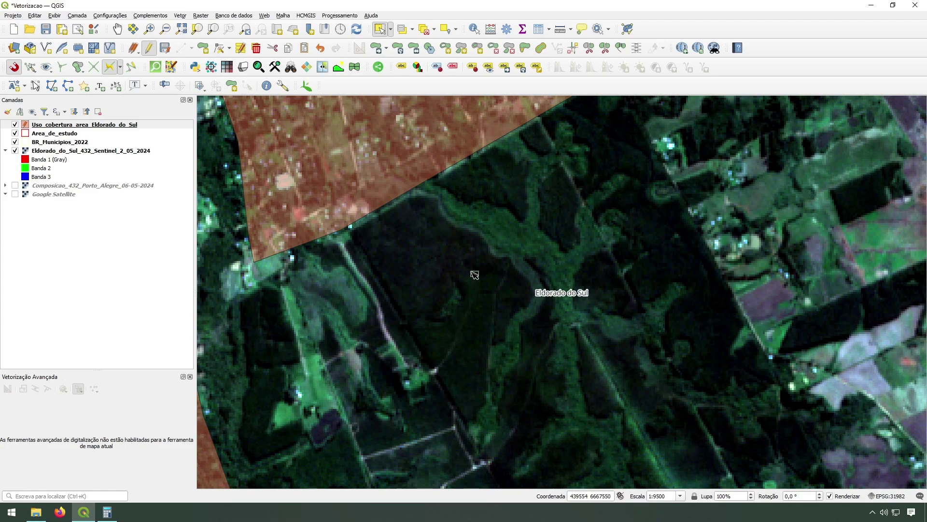
scroll(443, 394, "down", 1)
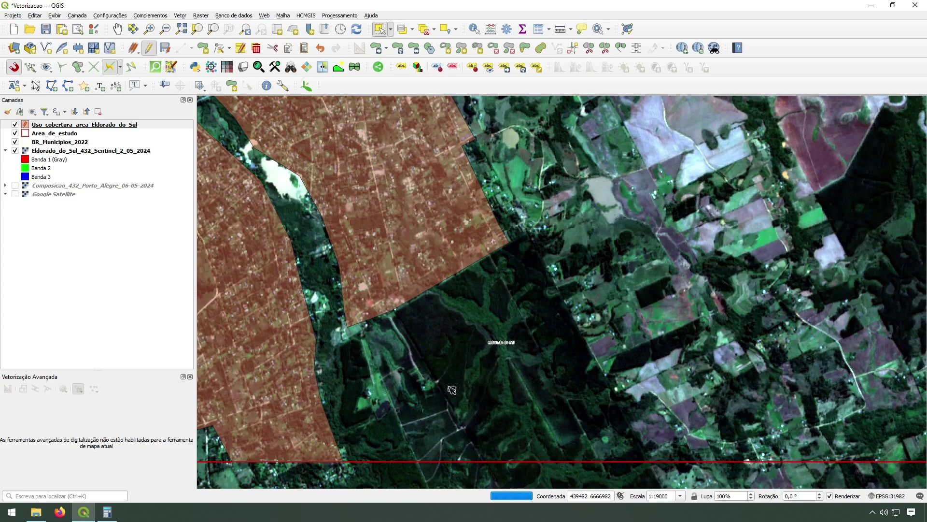
left_click_drag(470, 349, 454, 358)
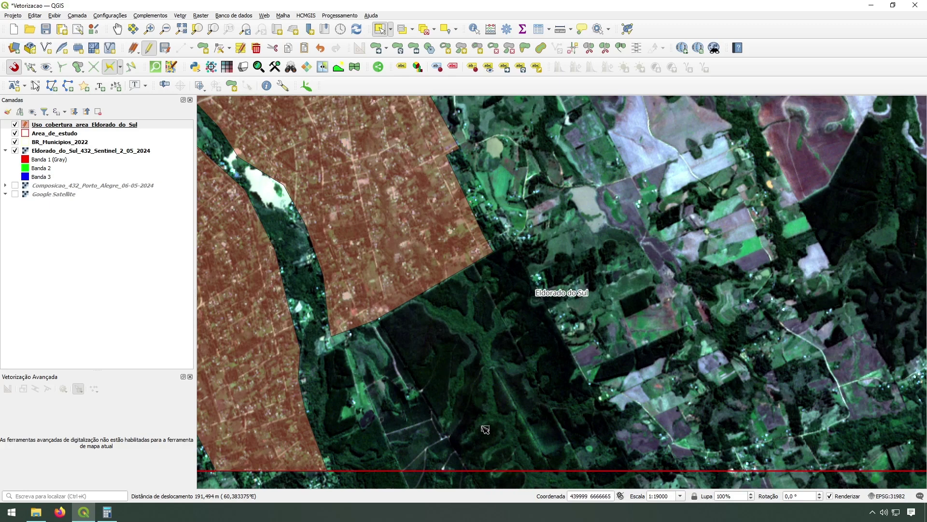
left_click_drag(484, 433, 467, 411)
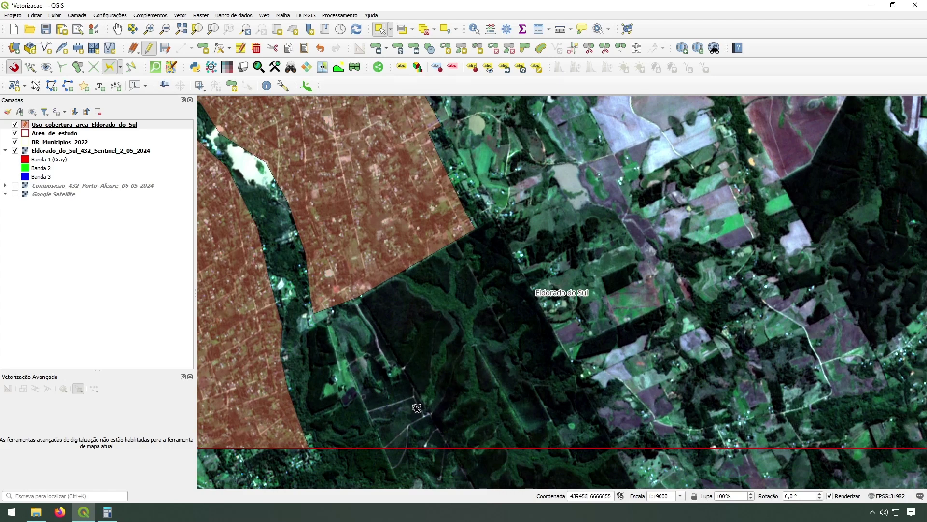
left_click_drag(747, 311, 604, 331)
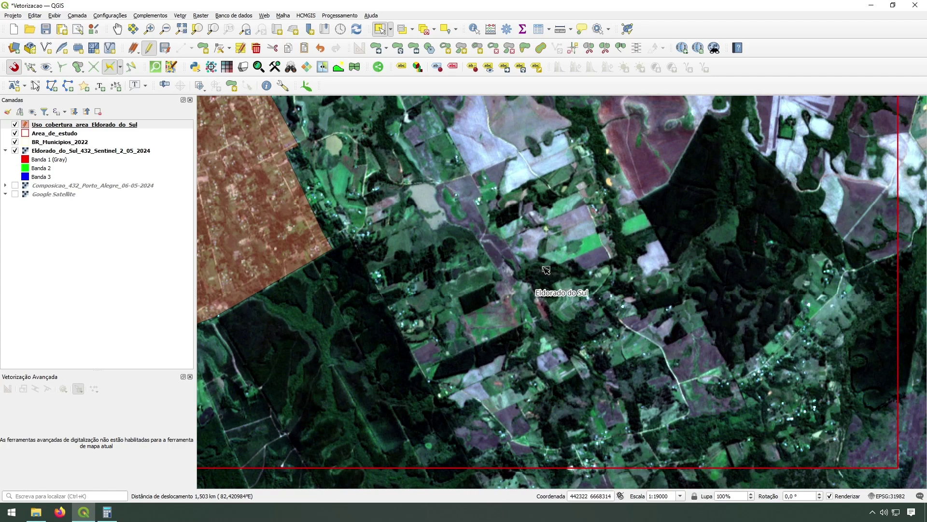
left_click_drag(714, 434, 551, 417)
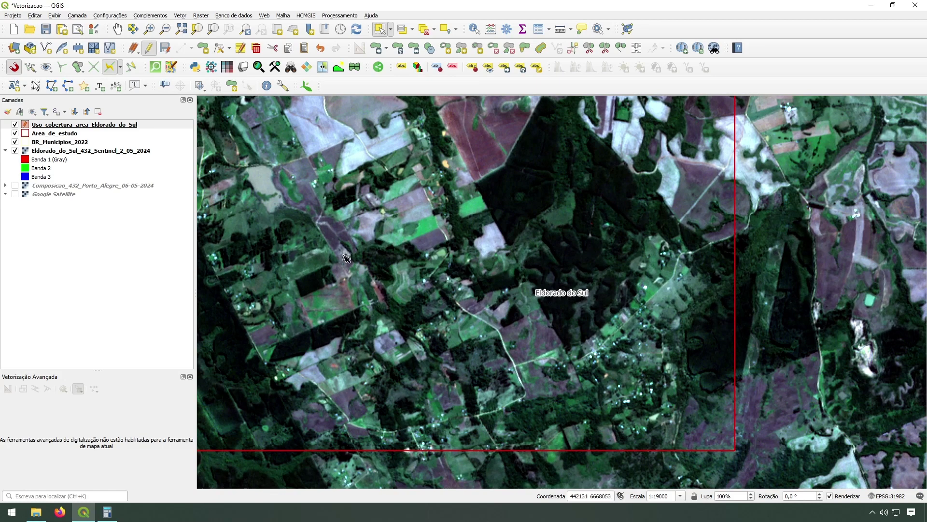
left_click_drag(347, 258, 584, 473)
left_click_drag(598, 424, 623, 178)
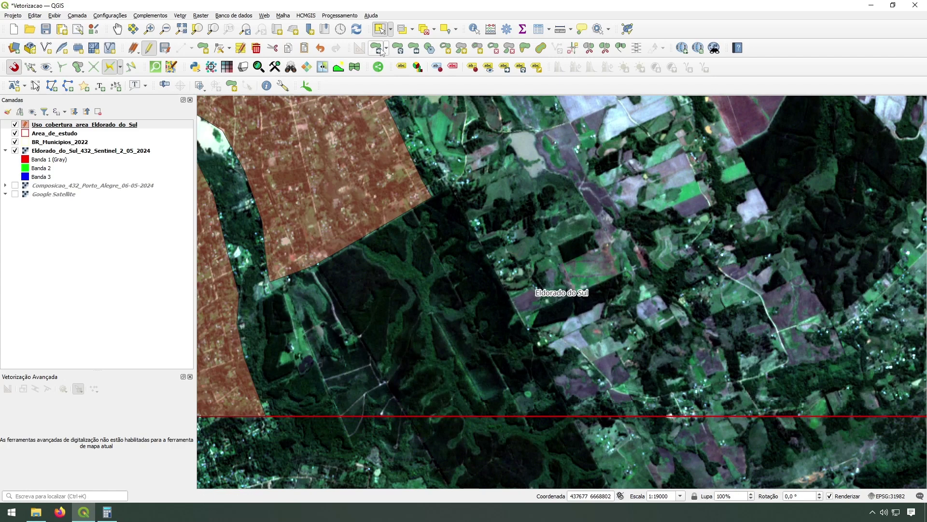
left_click(181, 48)
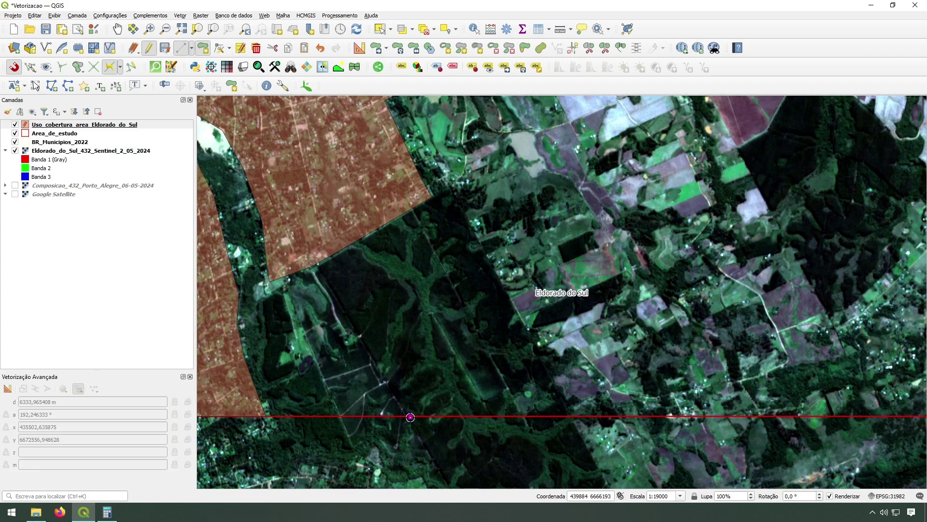
left_click(411, 416)
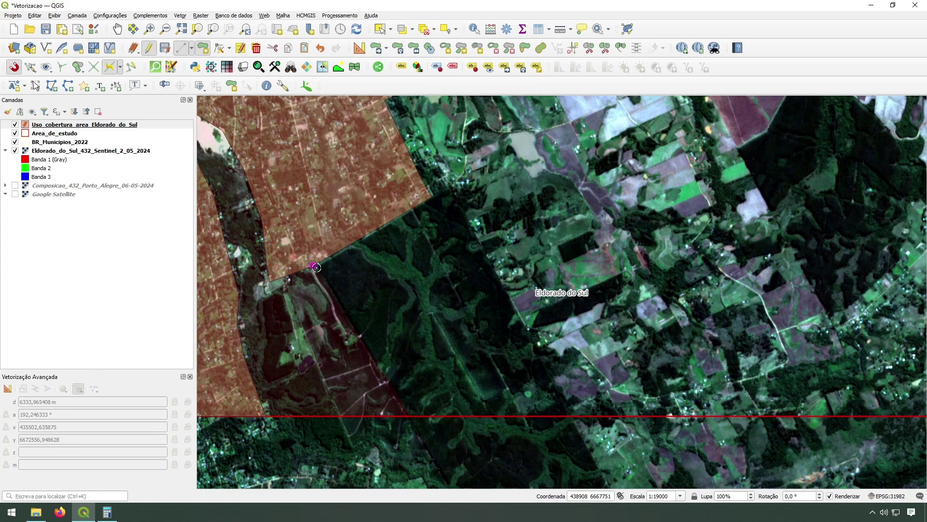
key("Escape")
Try out a forest polygon between the urban area and the study rectangle's southern edge, enter Floresta as its Classe and discard it
left_click_drag(388, 277, 491, 284)
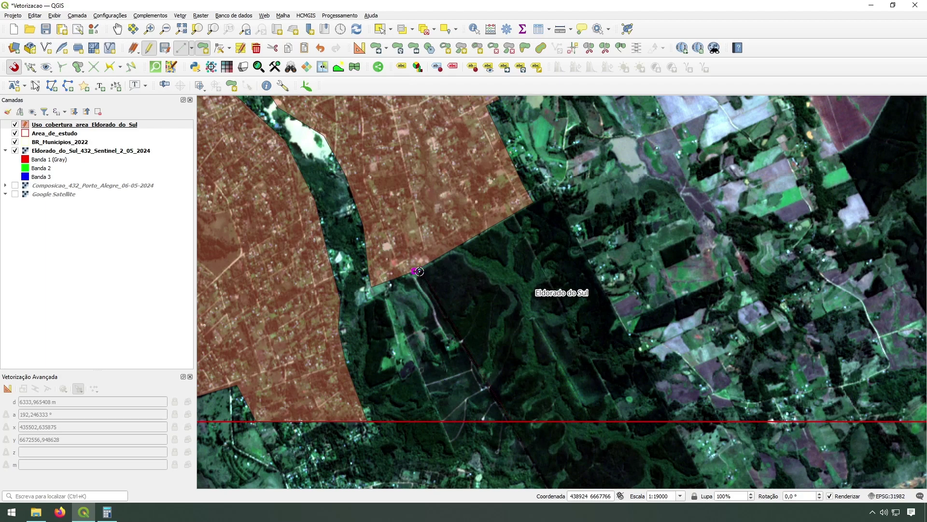
left_click(419, 272)
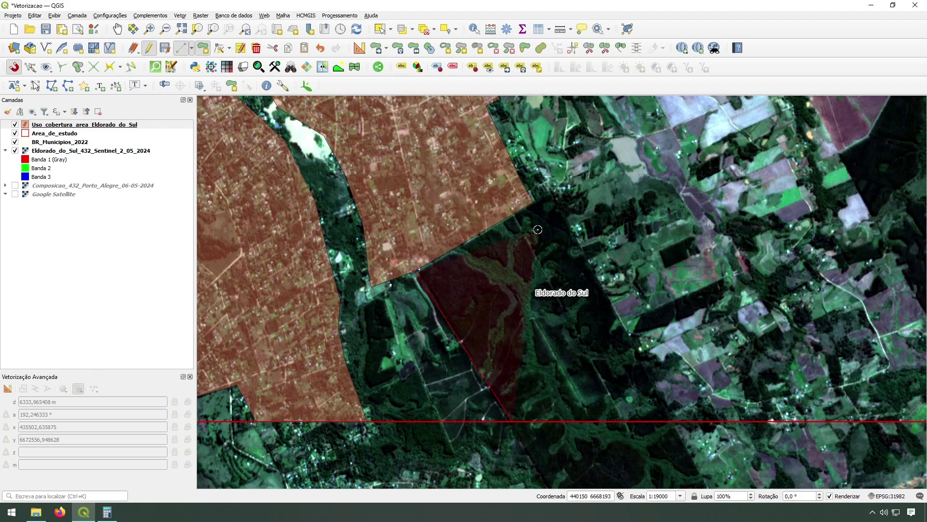
left_click(539, 200)
scroll(552, 211, "down", 1)
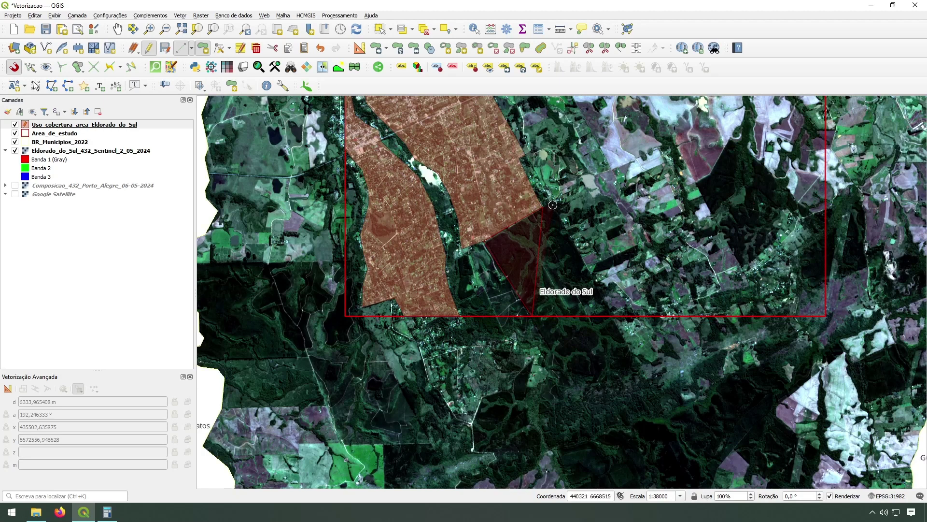
left_click(551, 202)
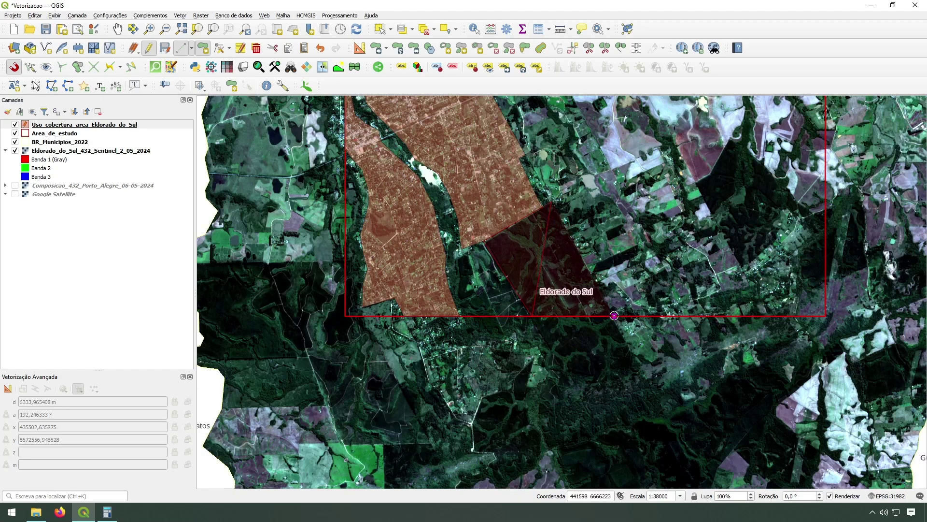
right_click(614, 315)
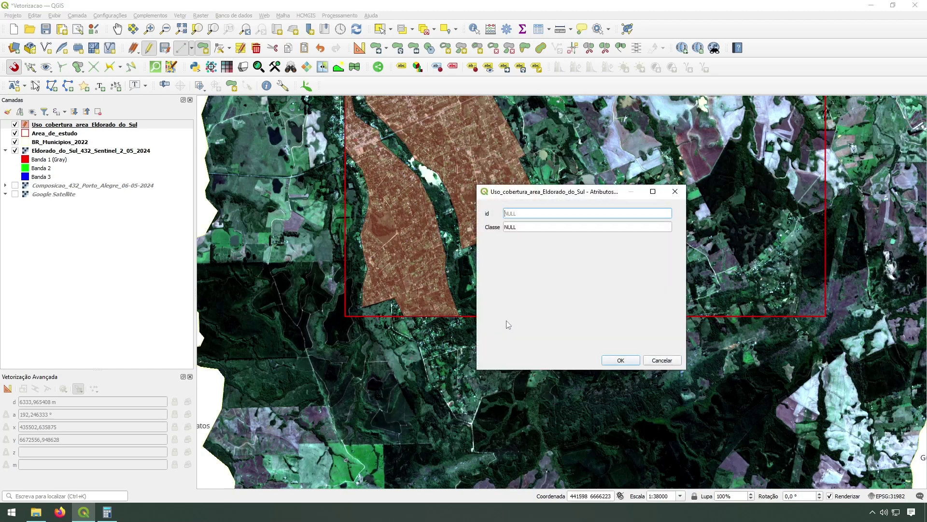
left_click(535, 227)
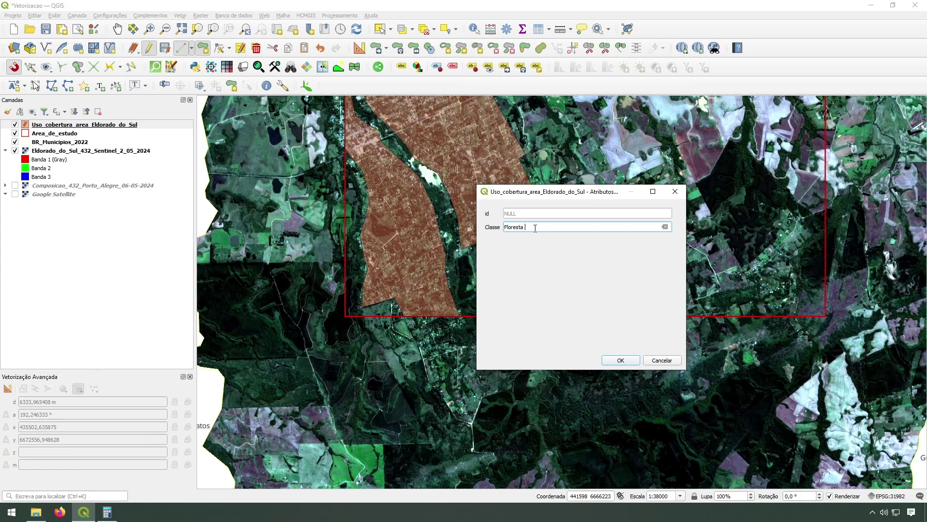
type("Floresta")
left_click(662, 362)
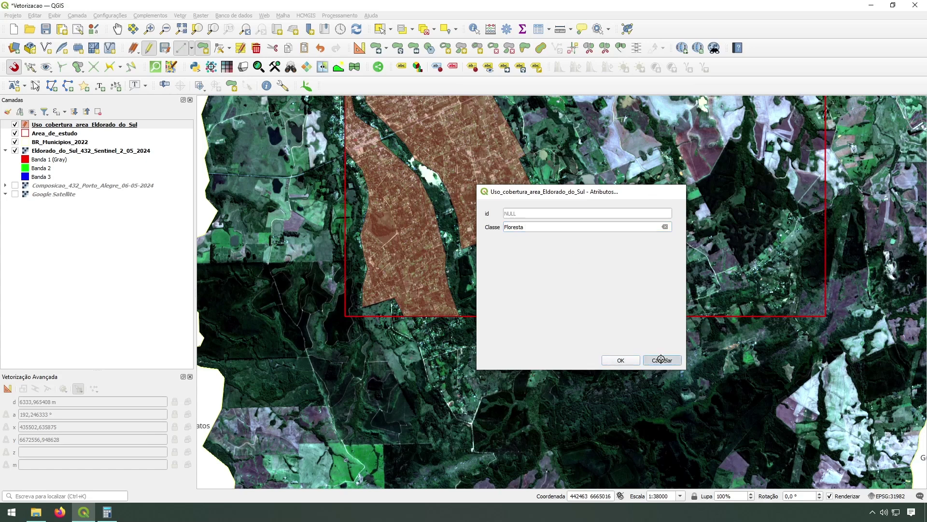
Digitize the dark forest block between the eastern urban polygon's southern edge and the study rectangle's southern edge, and save the feature
left_click_drag(538, 301, 490, 359)
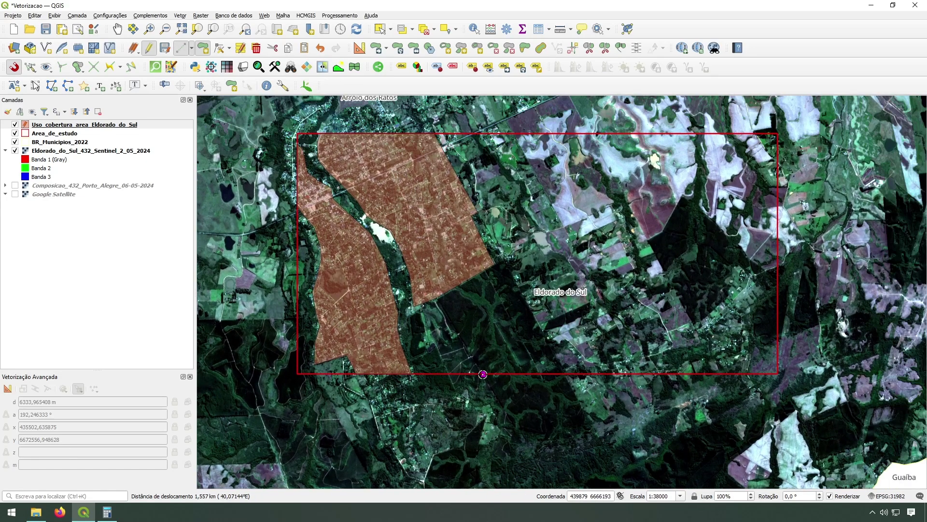
scroll(441, 309, "up", 1)
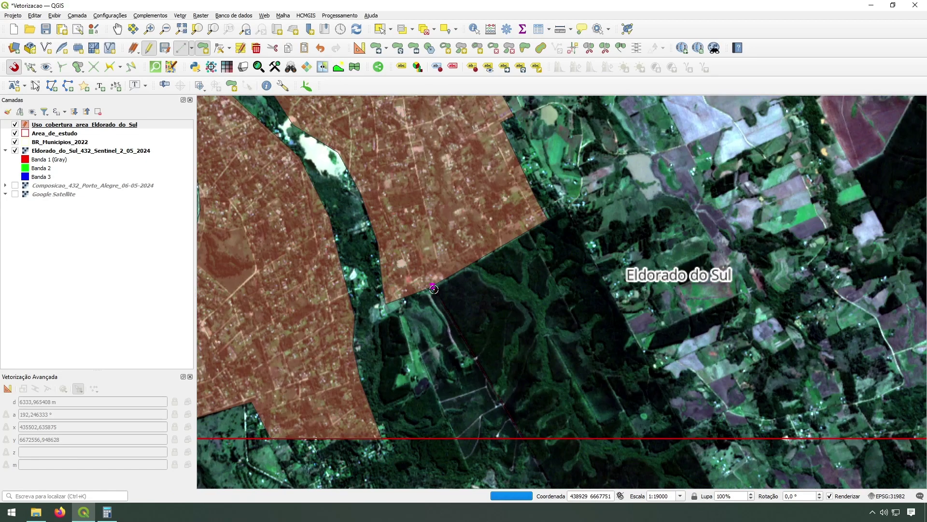
left_click(432, 289)
left_click(547, 221)
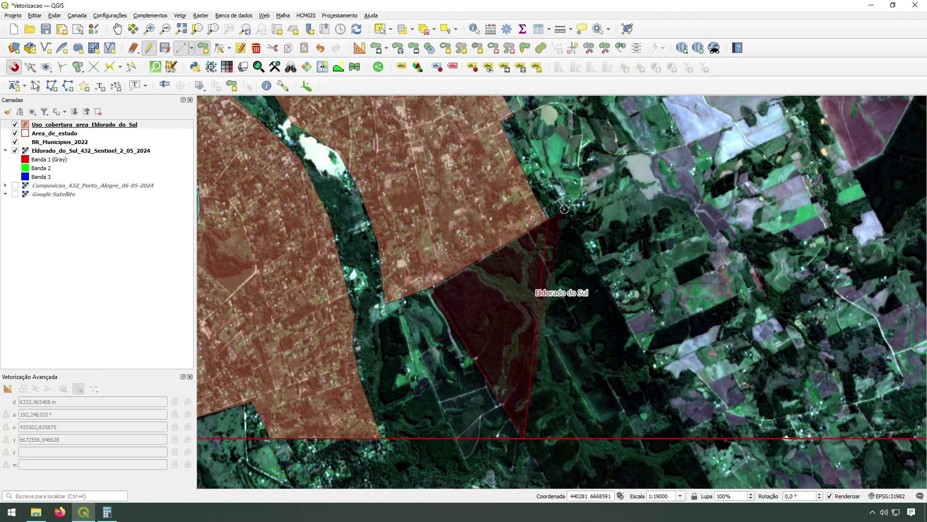
scroll(568, 208, "down", 1)
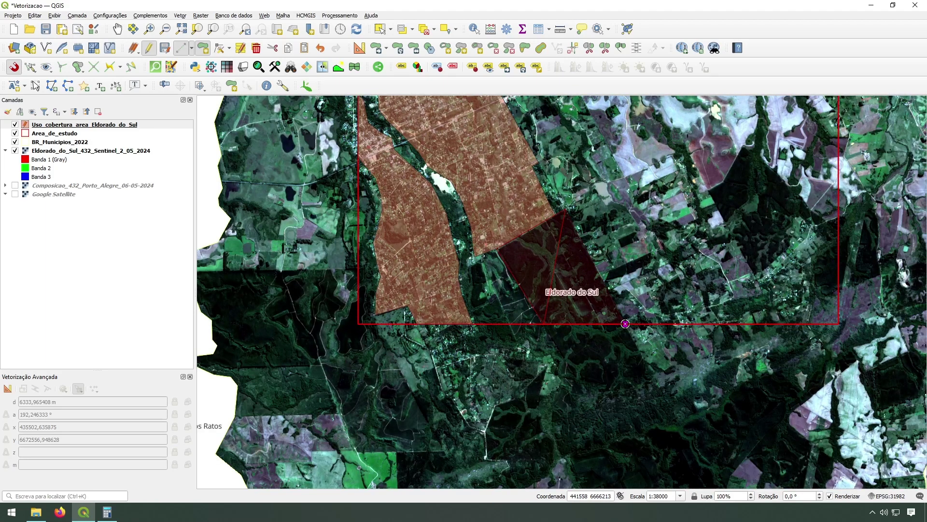
right_click(625, 323)
left_click(620, 360)
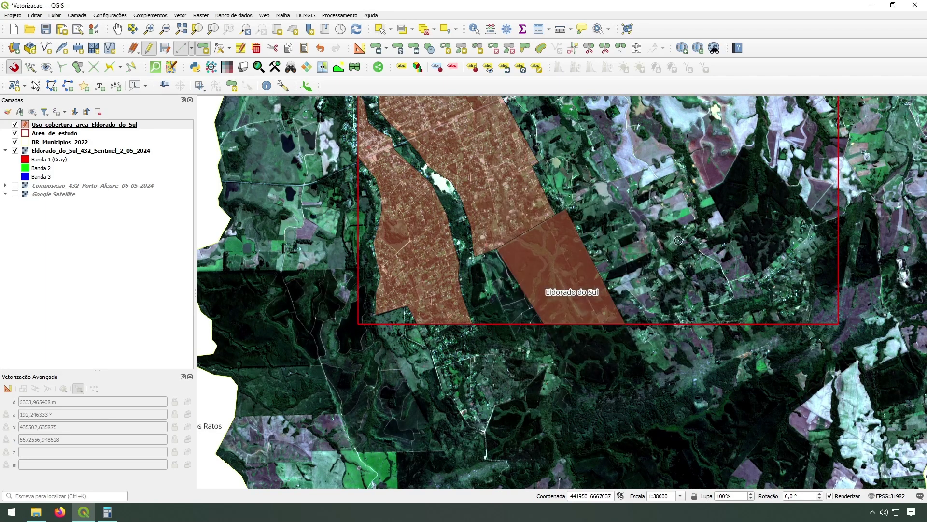
Start a polygon for the eastern forest, tracing its boundary around the settlement and along the study rectangle's eastern edge
left_click_drag(758, 269, 556, 396)
left_click(554, 403)
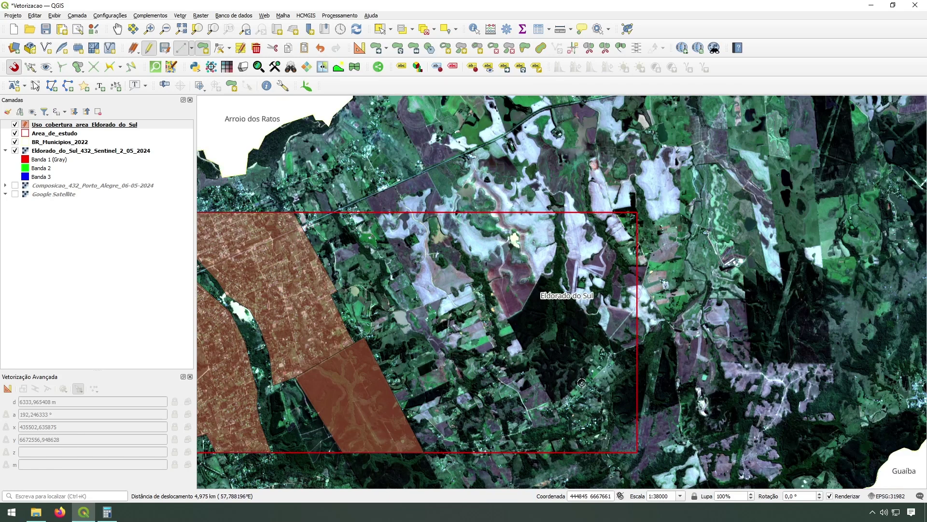
left_click(607, 342)
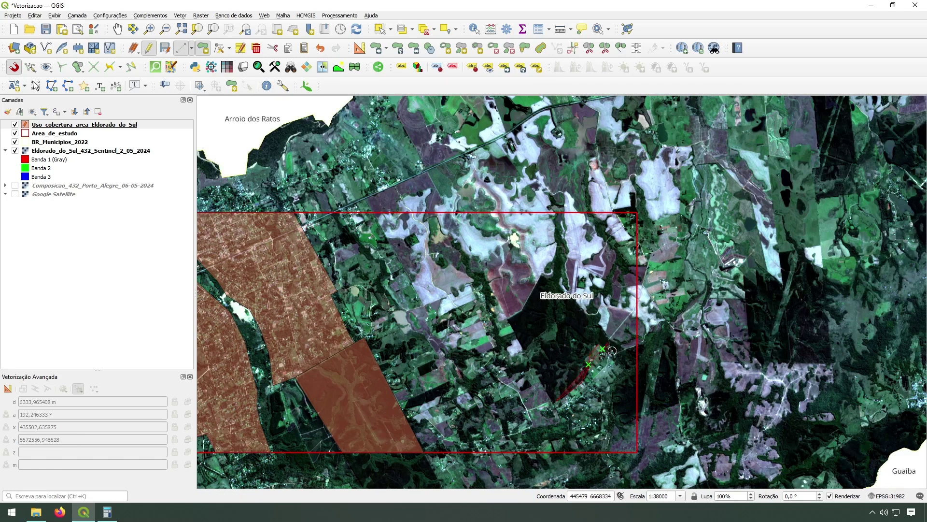
left_click(623, 378)
left_click(612, 405)
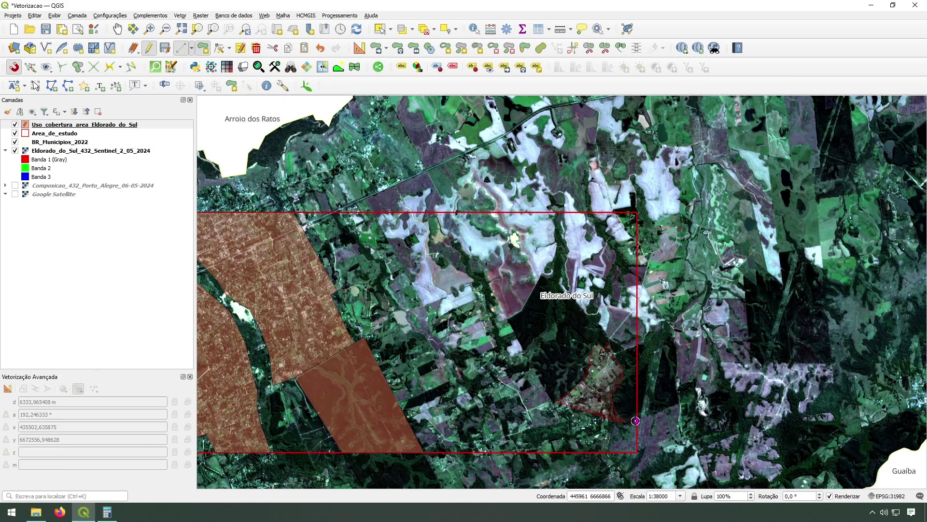
left_click(636, 421)
left_click(639, 347)
left_click(624, 351)
Trace the forest's northern and western edges around the inner clearing, close the polygon and save the feature
left_click(609, 337)
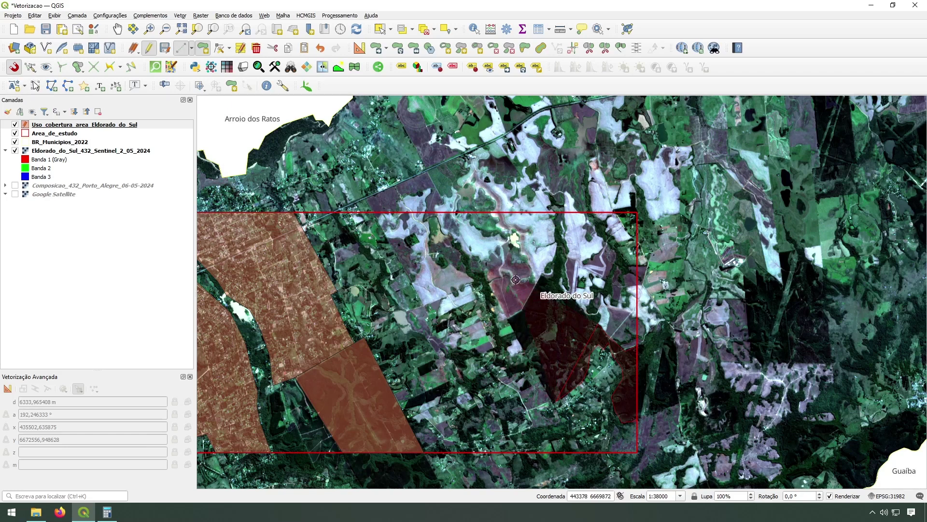
left_click(542, 275)
left_click(509, 319)
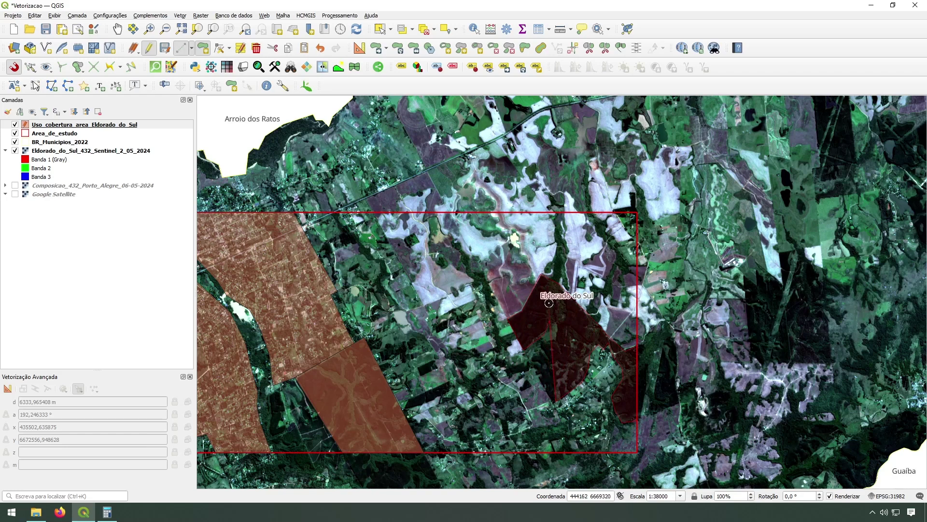
left_click(535, 356)
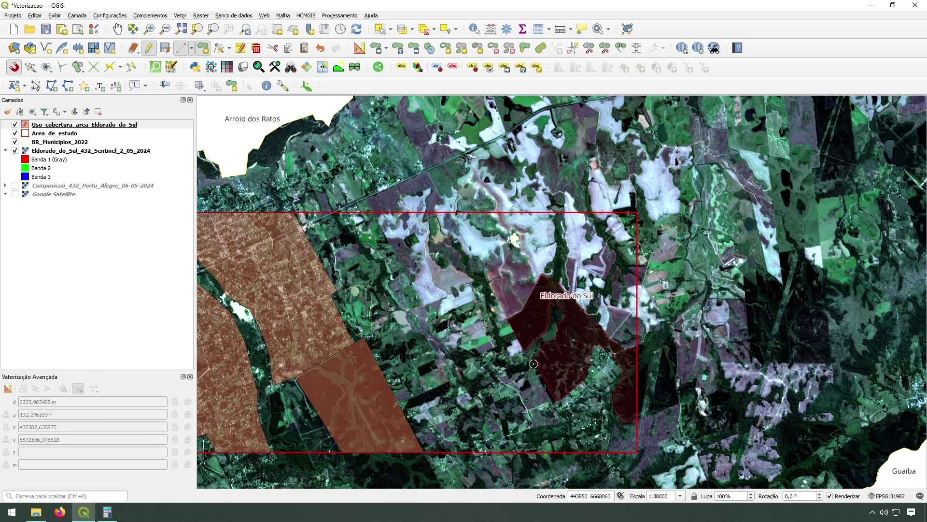
right_click(552, 400)
left_click(621, 361)
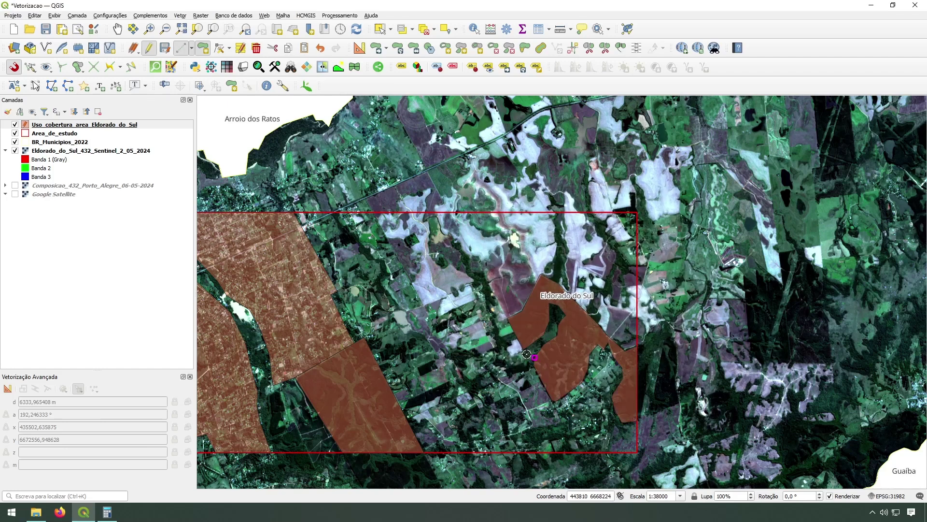
Try moving a vertex on the southern edge of the eastern forest polygon with the vertex tool, and undo the edit
left_click_drag(340, 124, 362, 106)
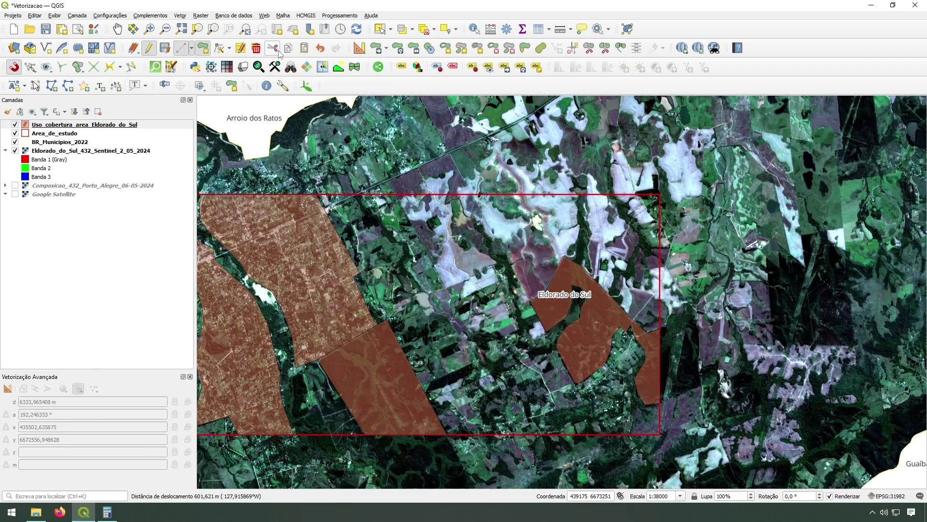
left_click(218, 49)
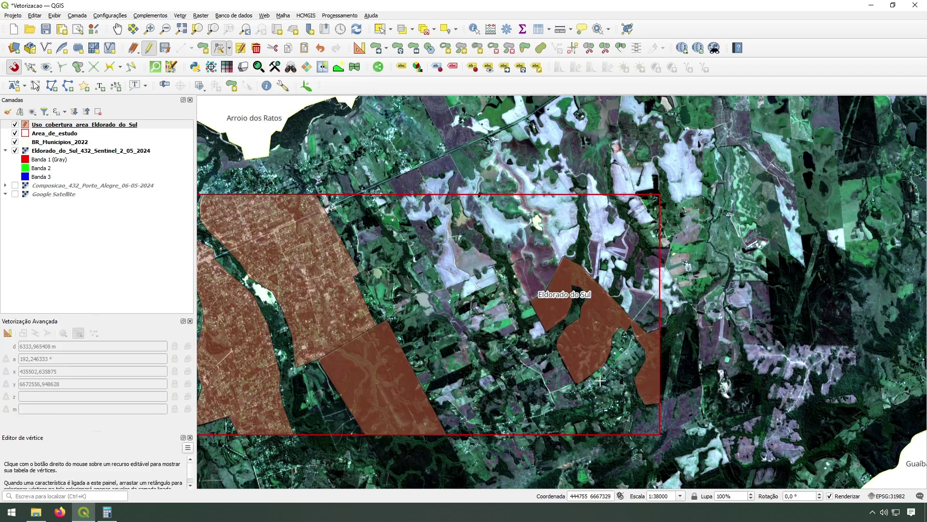
scroll(601, 381, "up", 1)
scroll(567, 398, "down", 1)
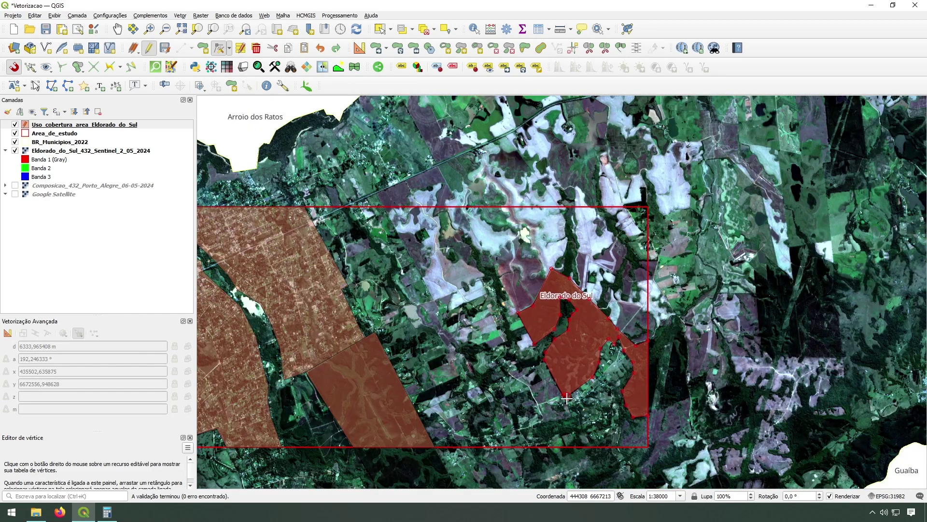
scroll(585, 394, "up", 1)
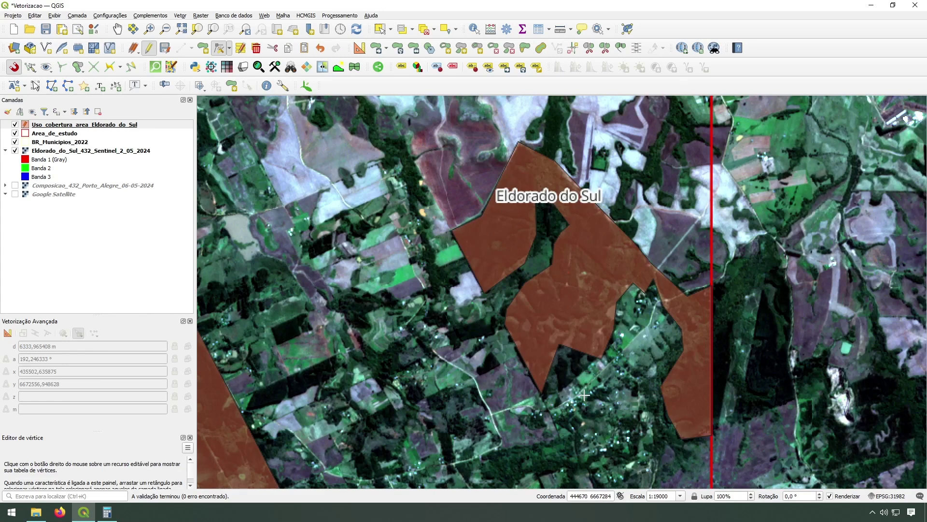
left_click(560, 345)
left_click(554, 393)
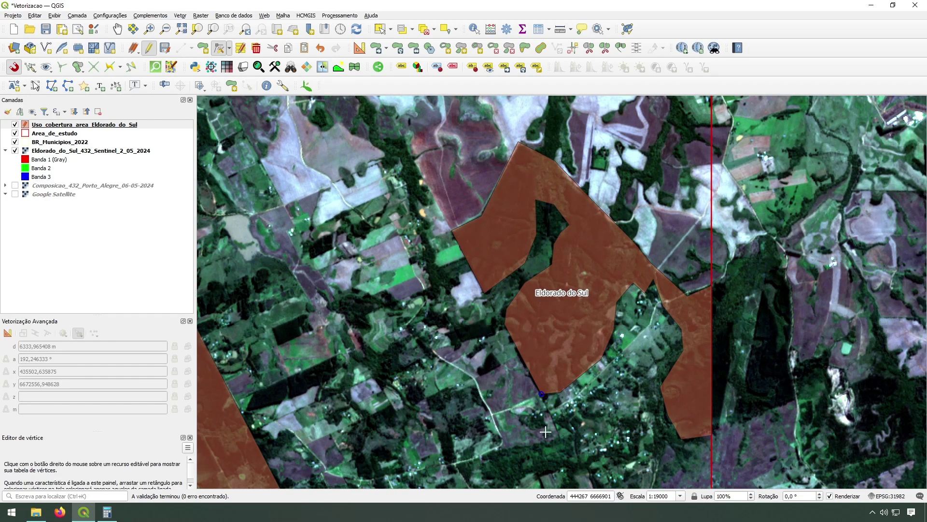
key("ctrl+z")
Hide the land use layer to examine the vegetation patch inside the western urban polygon, and show the layer again
scroll(599, 372, "down", 1)
left_click_drag(469, 363, 654, 349)
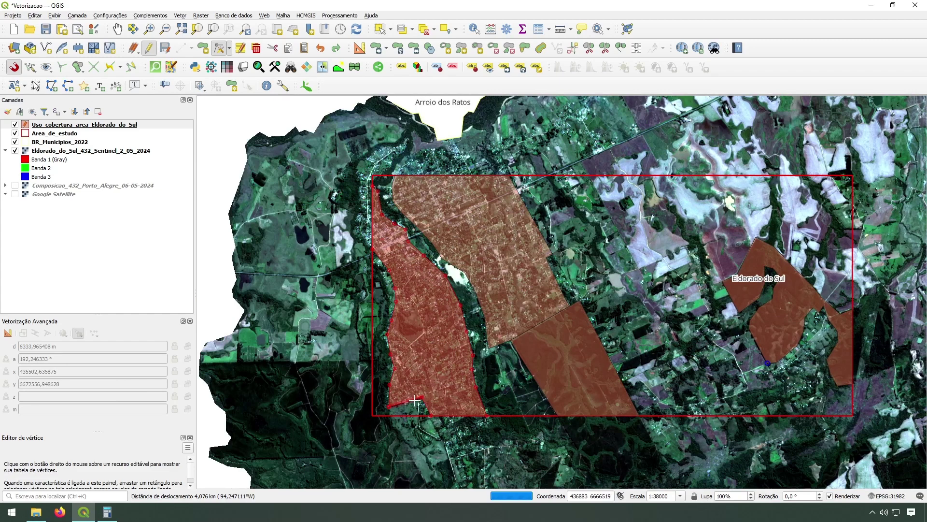
left_click_drag(407, 336, 445, 347)
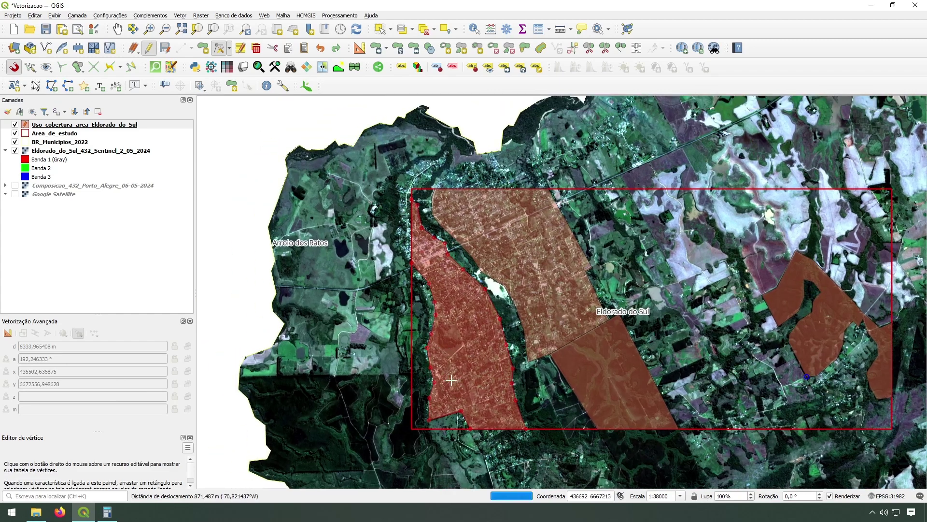
scroll(446, 376, "up", 1)
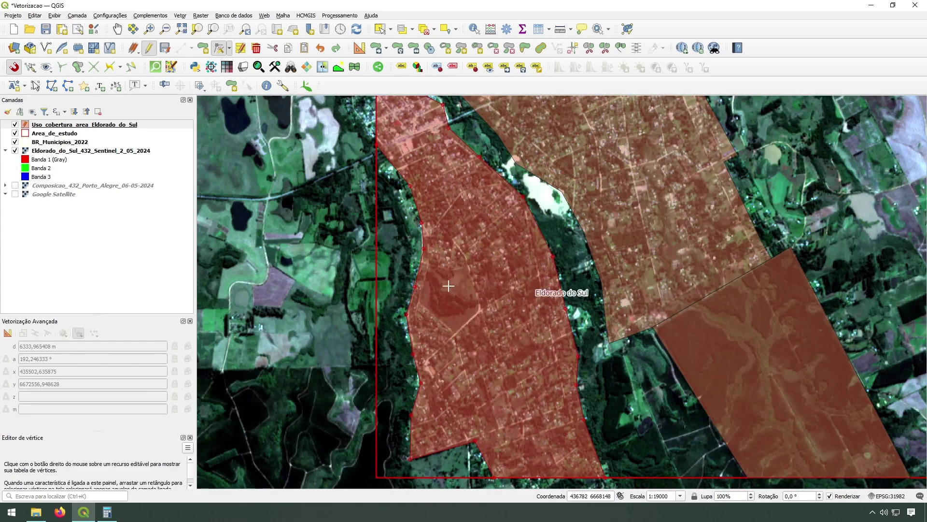
left_click(15, 124)
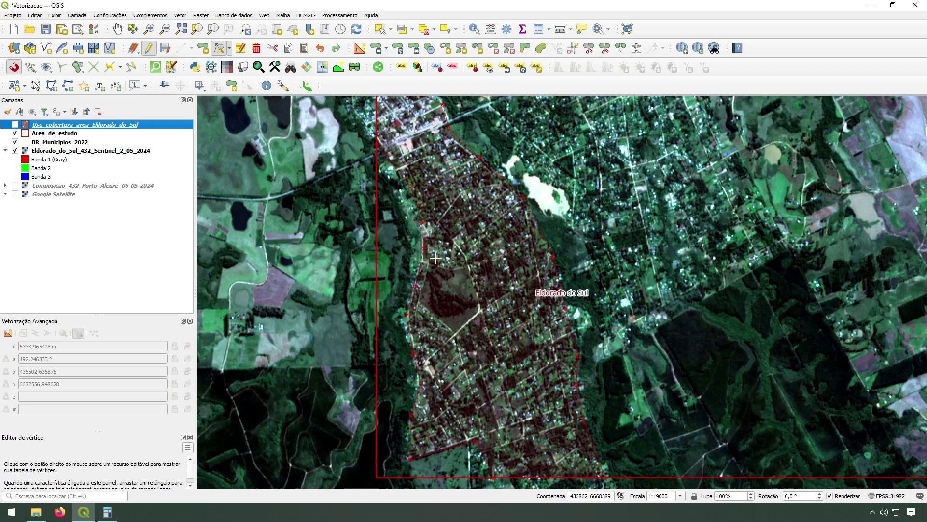
left_click(15, 125)
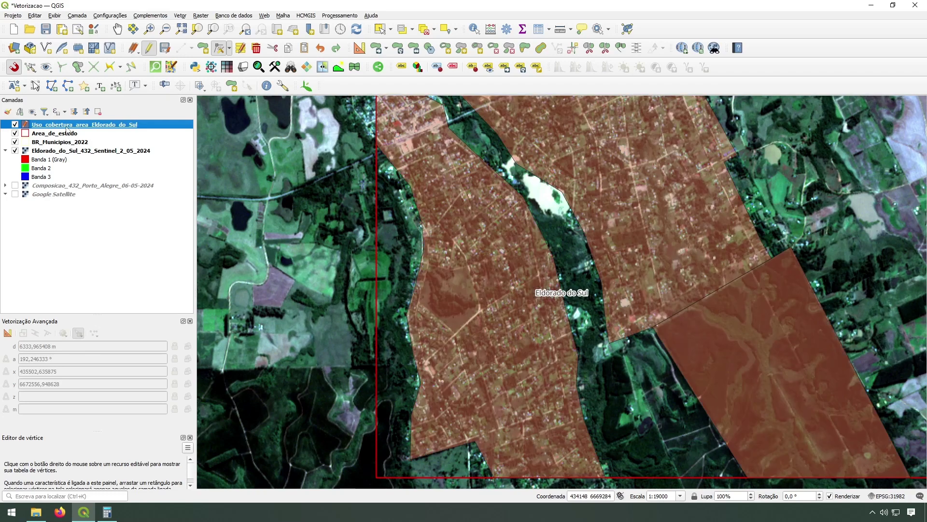
Cut a hole in the western urban polygon by adding a ring around the vegetation patch
left_click(446, 48)
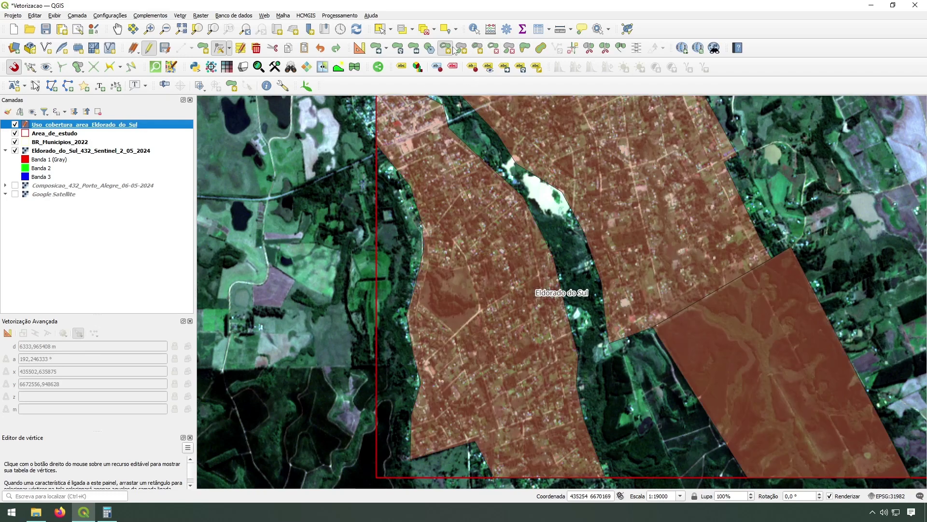
left_click(420, 305)
left_click(429, 265)
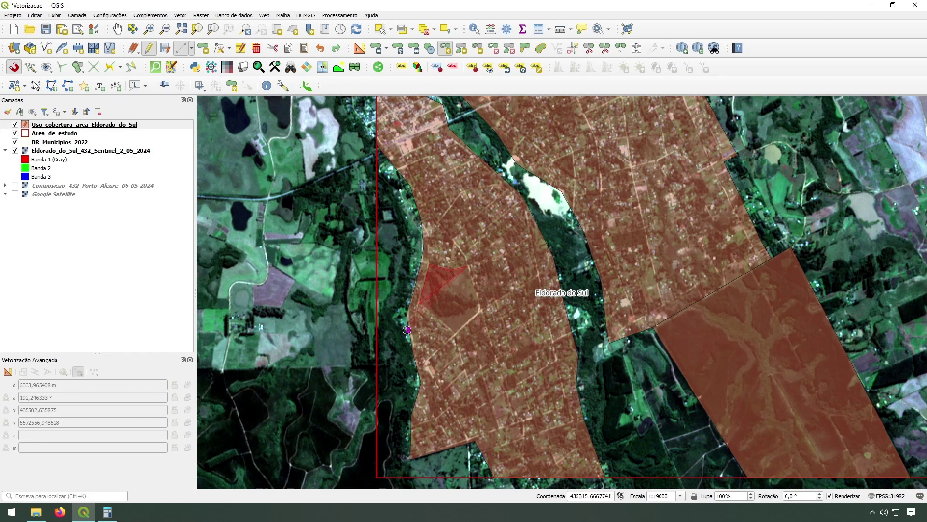
left_click(481, 309)
left_click(456, 332)
right_click(456, 333)
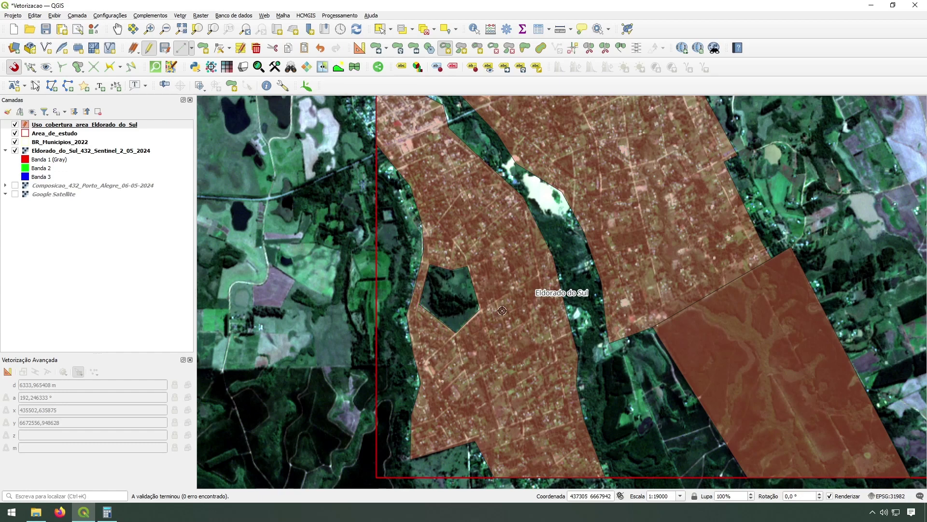
Fill the hole with a new polygon traced automatically along its edges, and set its Classe to Vegetação
key("ctrl+.")
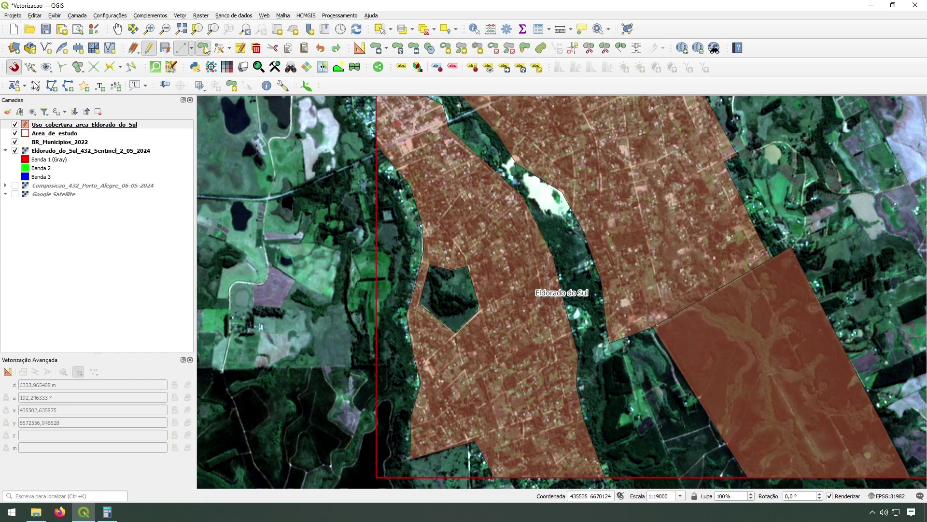
left_click(108, 68)
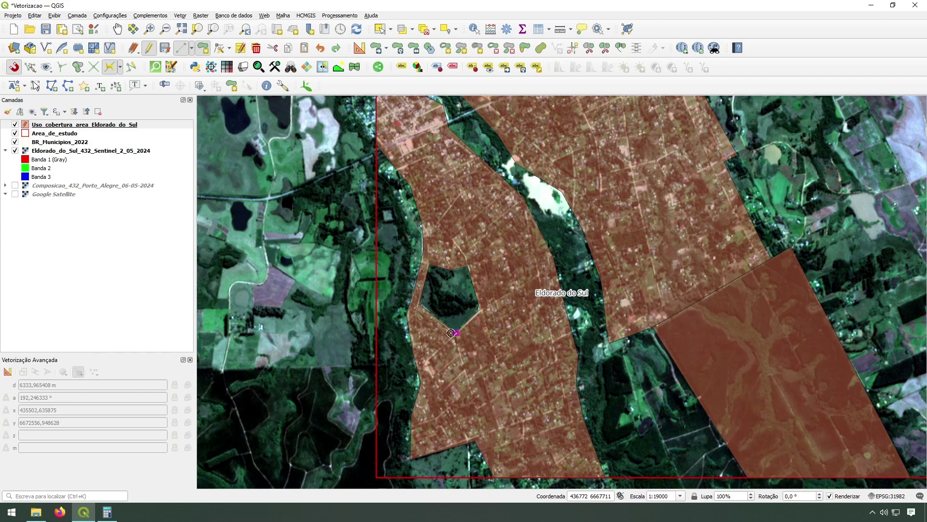
left_click(451, 333)
left_click(449, 269)
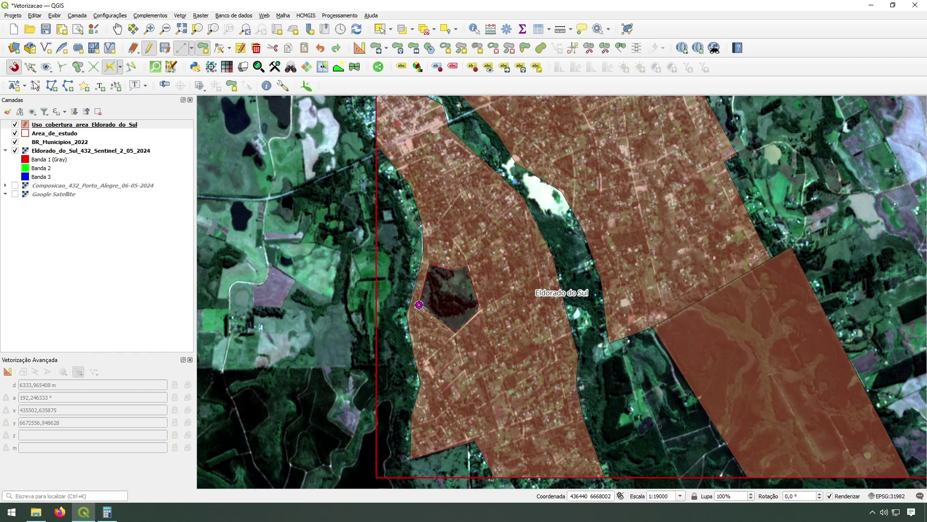
right_click(419, 305)
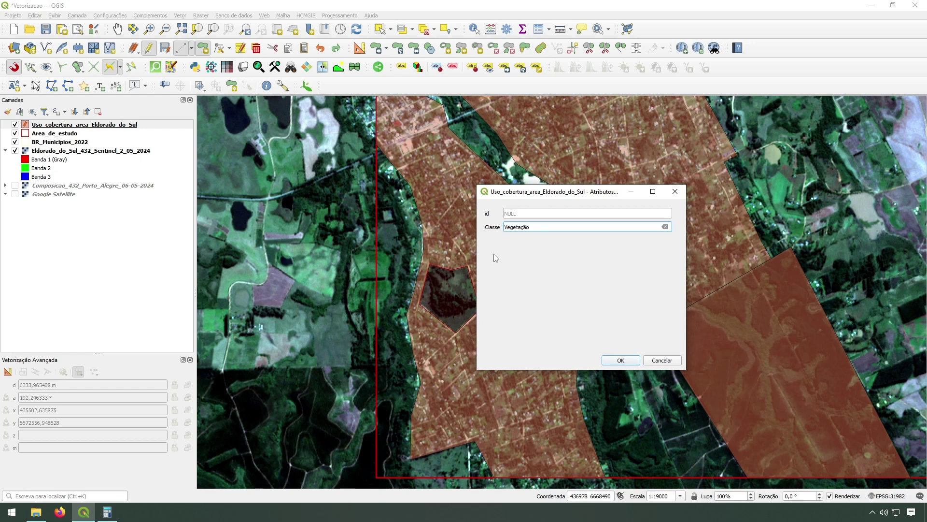
left_click(611, 361)
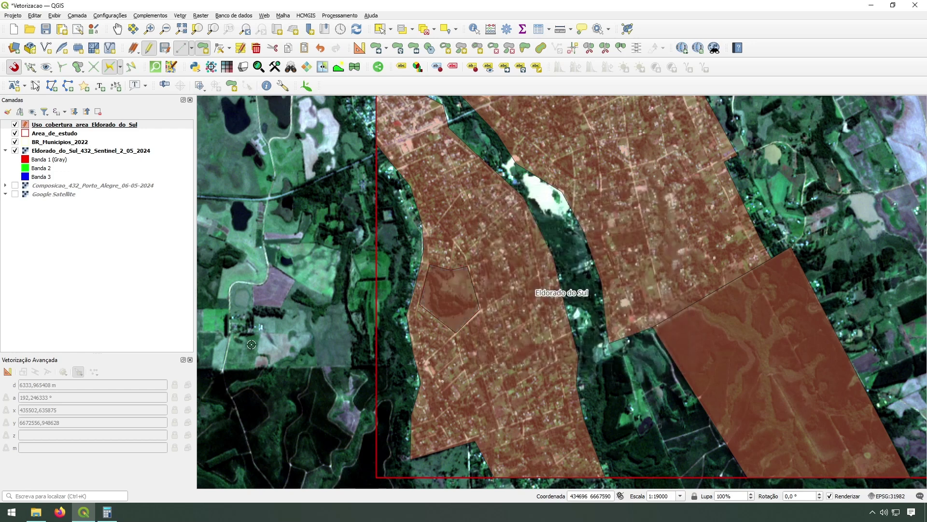
Digitize a polygon around the light farm field south of the Area_de_estudo rectangle's northern edge, leaving its attributes empty
scroll(251, 344, "down", 1)
left_click_drag(504, 298, 485, 328)
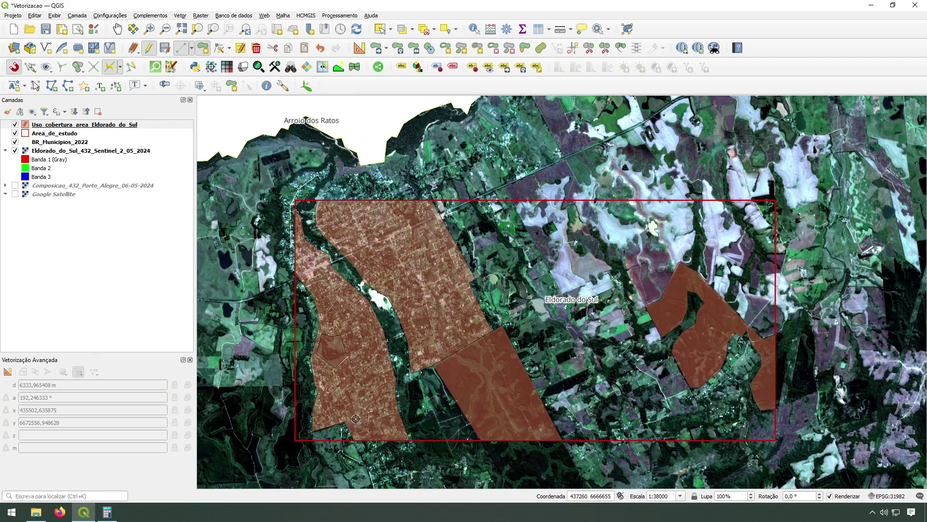
left_click_drag(567, 320, 490, 320)
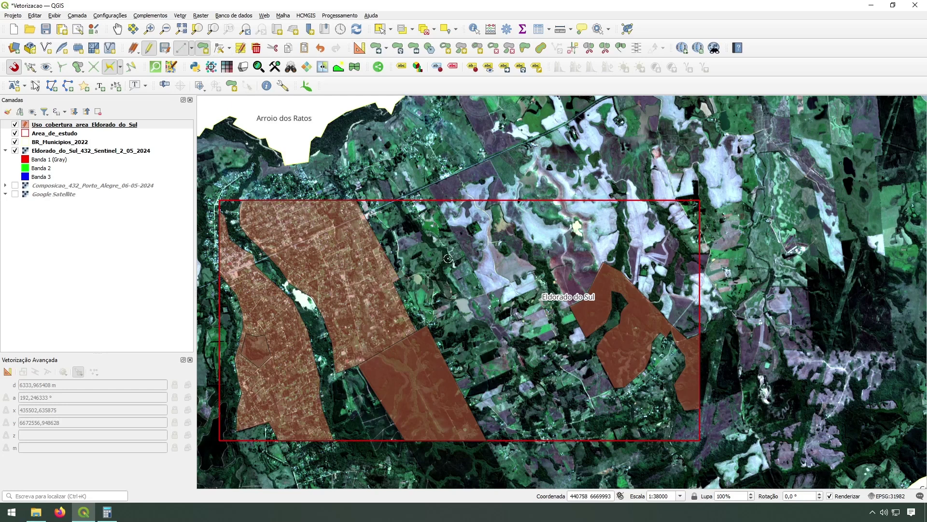
left_click_drag(479, 279, 454, 304)
scroll(525, 351, "up", 1)
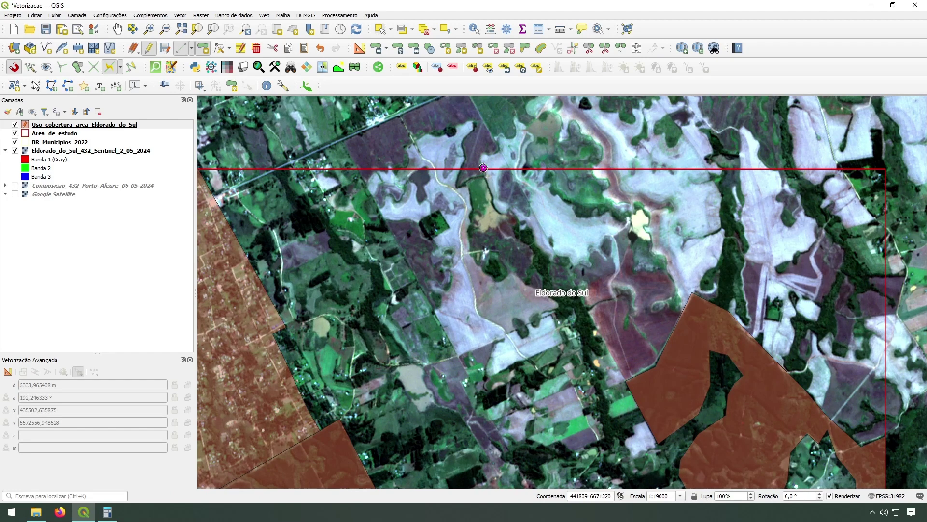
left_click(491, 190)
left_click(495, 209)
left_click(503, 214)
left_click(509, 216)
left_click(517, 228)
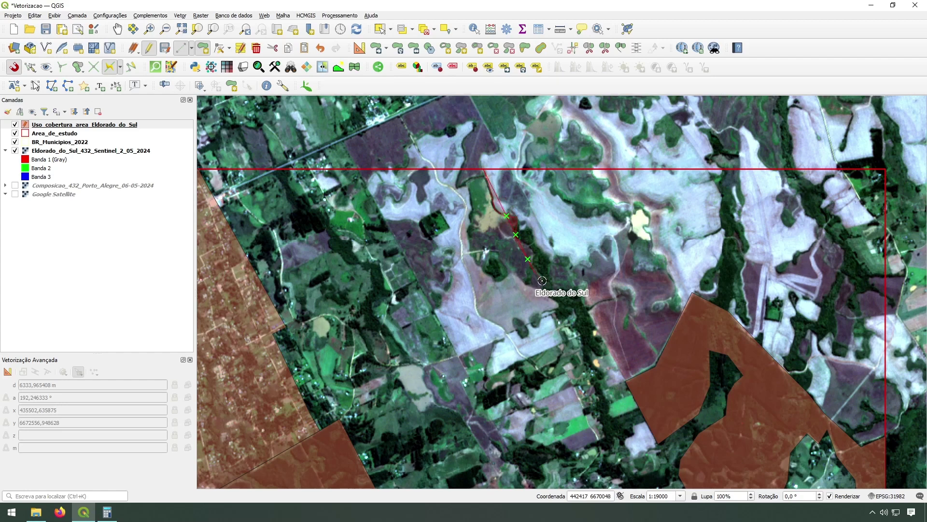
scroll(546, 271, "down", 1)
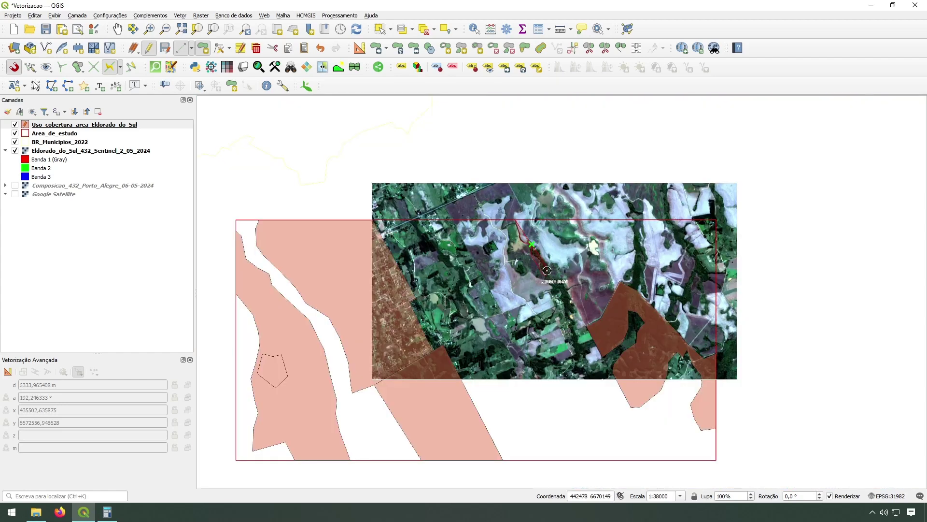
left_click(558, 265)
left_click(564, 268)
left_click(568, 262)
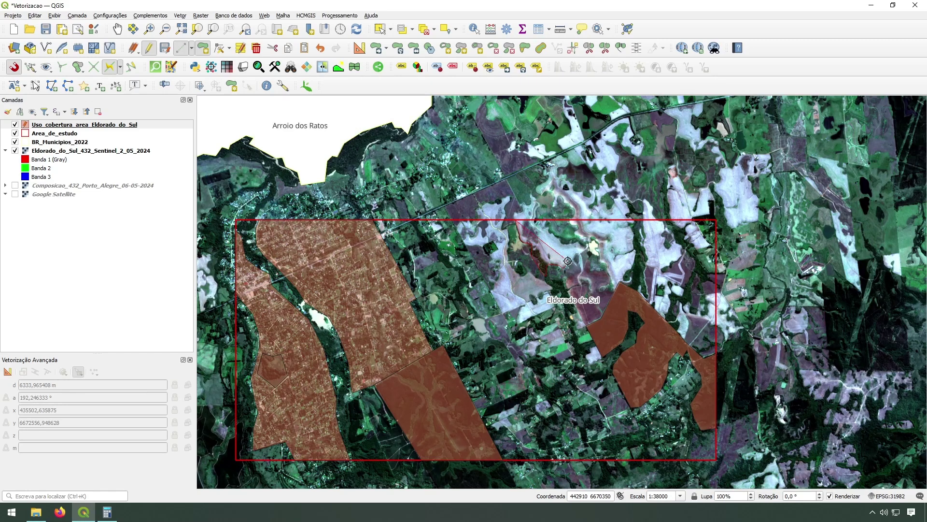
left_click(578, 265)
left_click(581, 257)
left_click(587, 248)
left_click(578, 242)
left_click(574, 241)
left_click(561, 242)
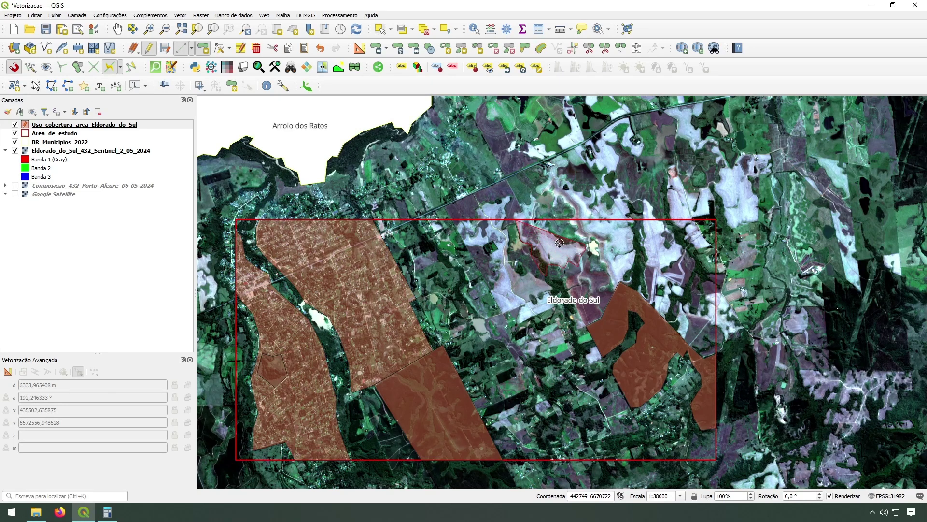
left_click(555, 236)
left_click(550, 230)
left_click(542, 221)
right_click(542, 220)
left_click(622, 361)
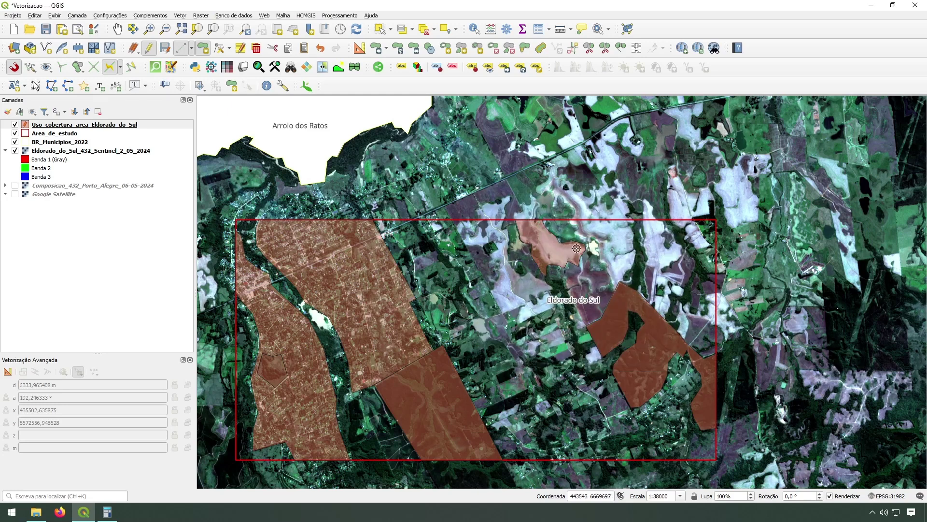
left_click(525, 48)
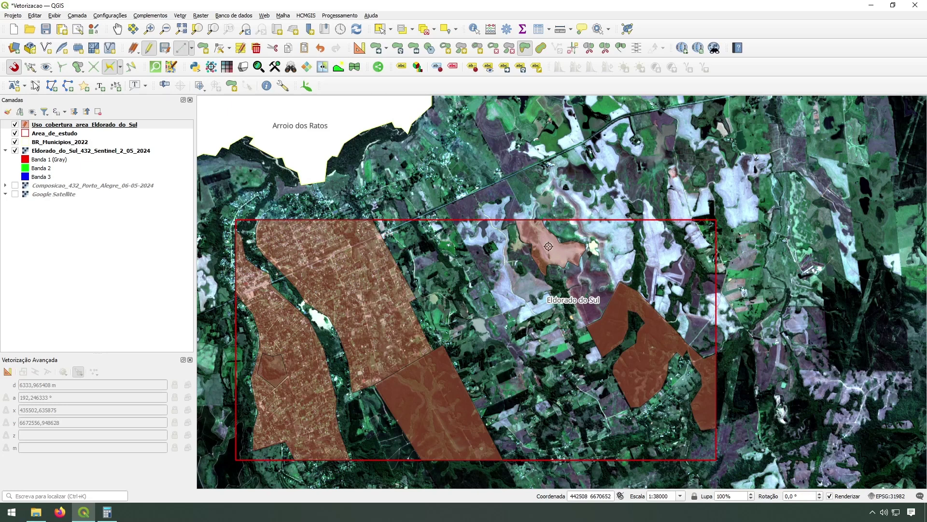
scroll(545, 266, "up", 1)
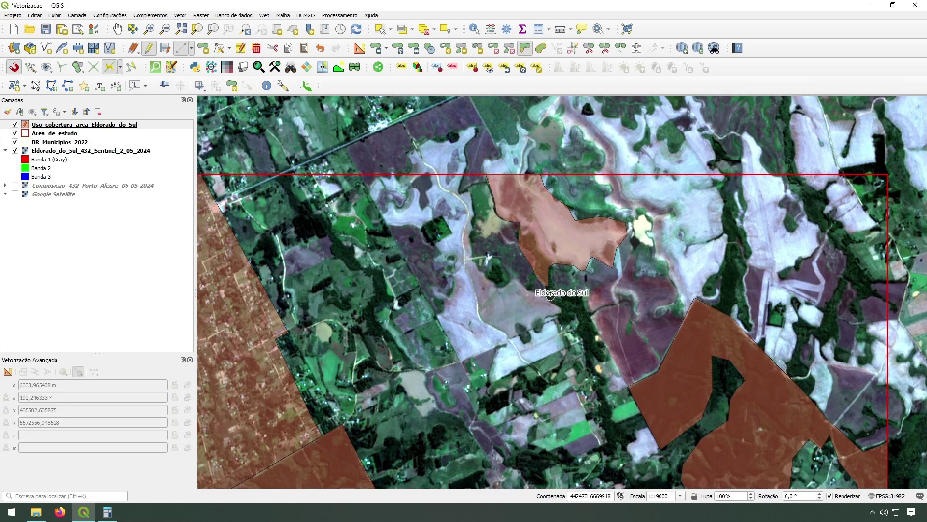
scroll(530, 280, "down", 1)
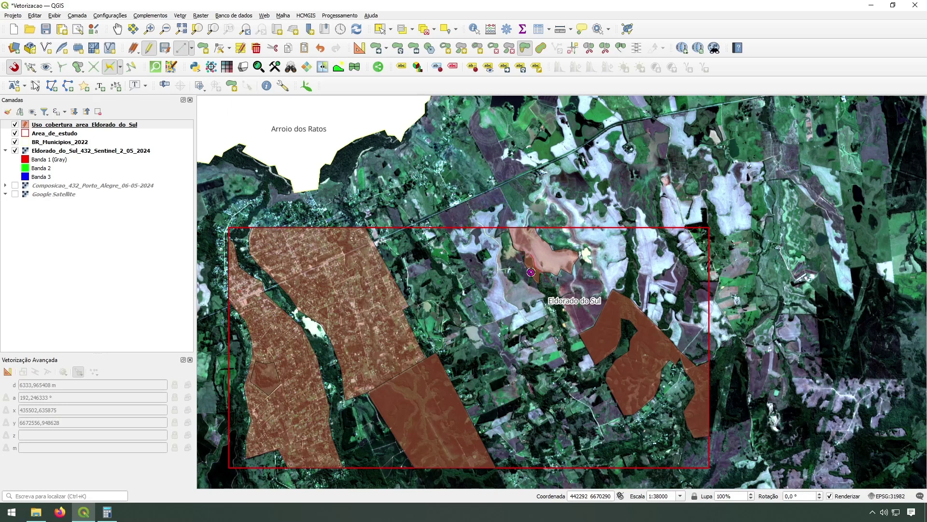
right_click(501, 254)
left_click_drag(527, 292, 554, 271)
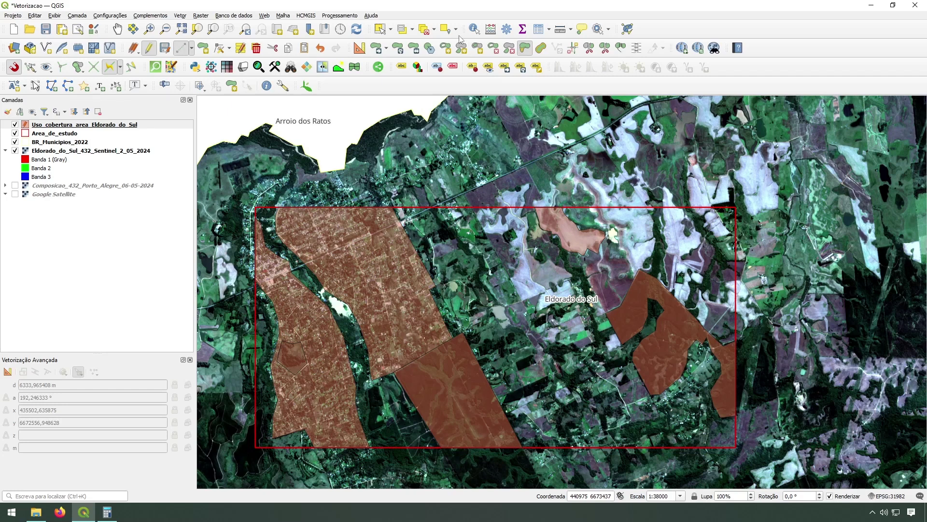
left_click(380, 30)
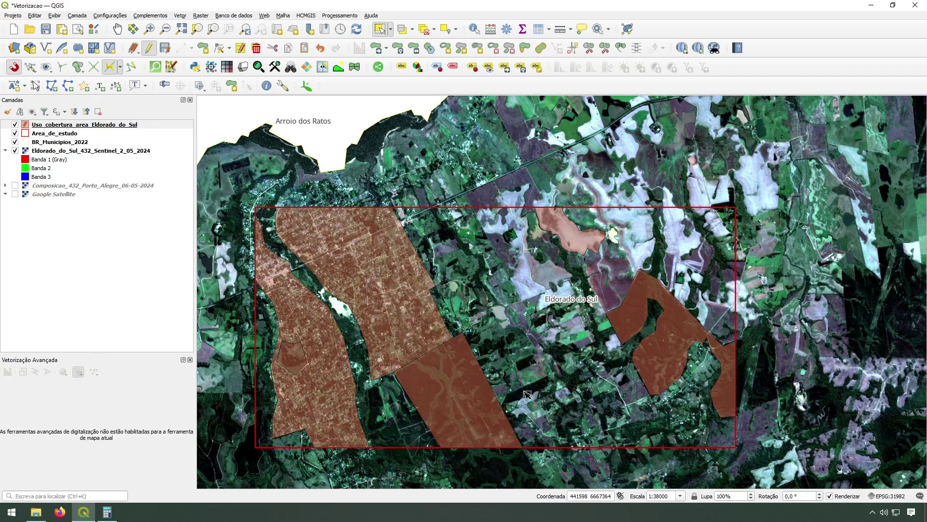
left_click(451, 398)
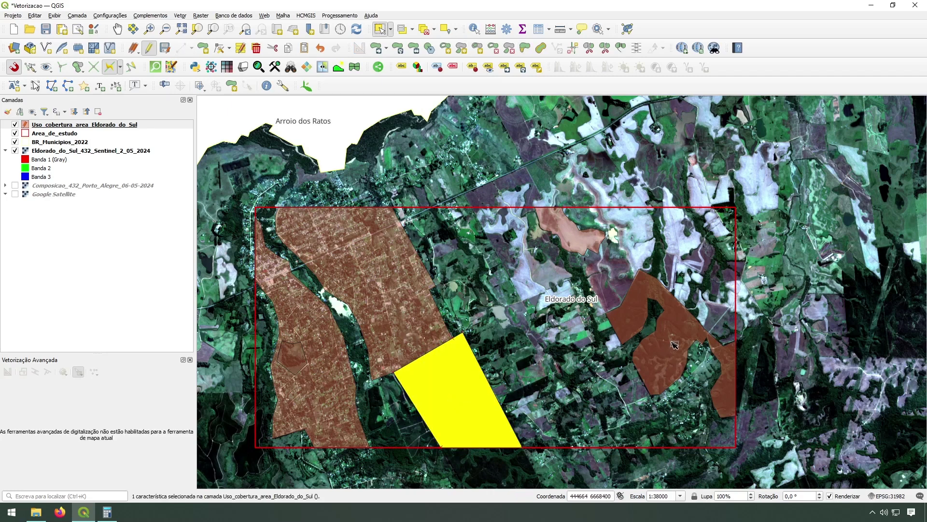
left_click(532, 386)
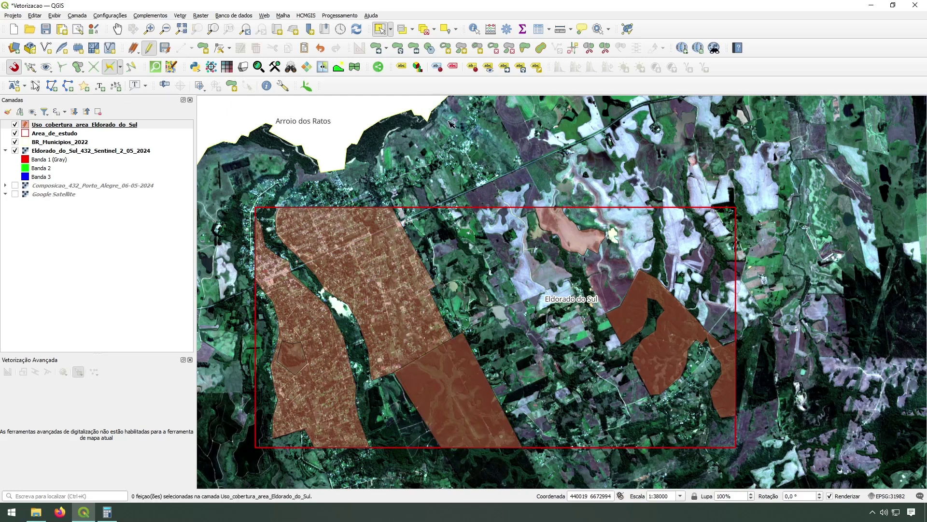
Turn off snapping and digitize the narrow dark forest strip just east of the southern forest polygon, leaving its attributes empty
left_click(203, 48)
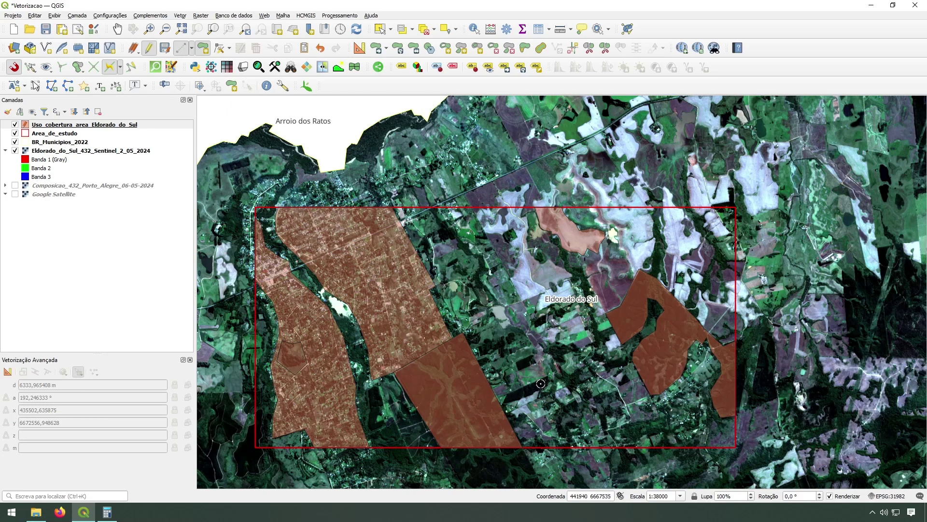
left_click(16, 69)
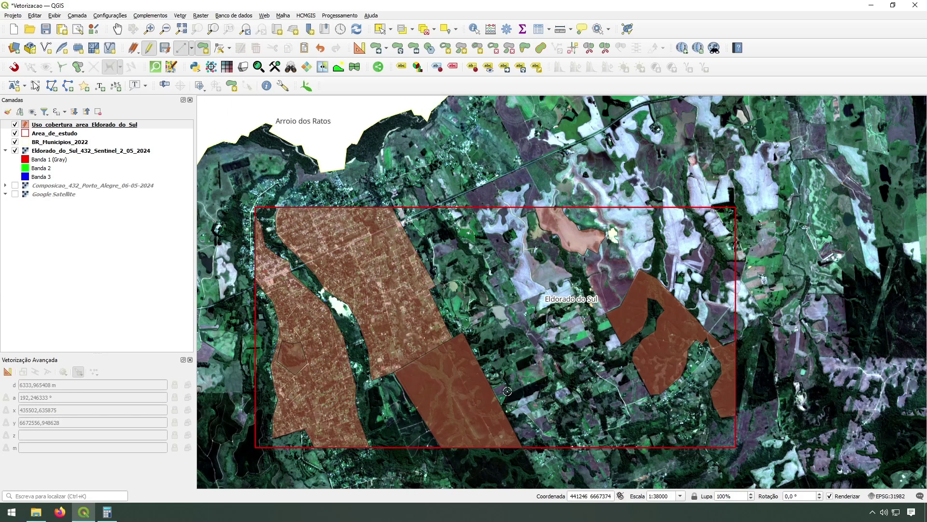
scroll(496, 404, "up", 2)
scroll(499, 385, "down", 2)
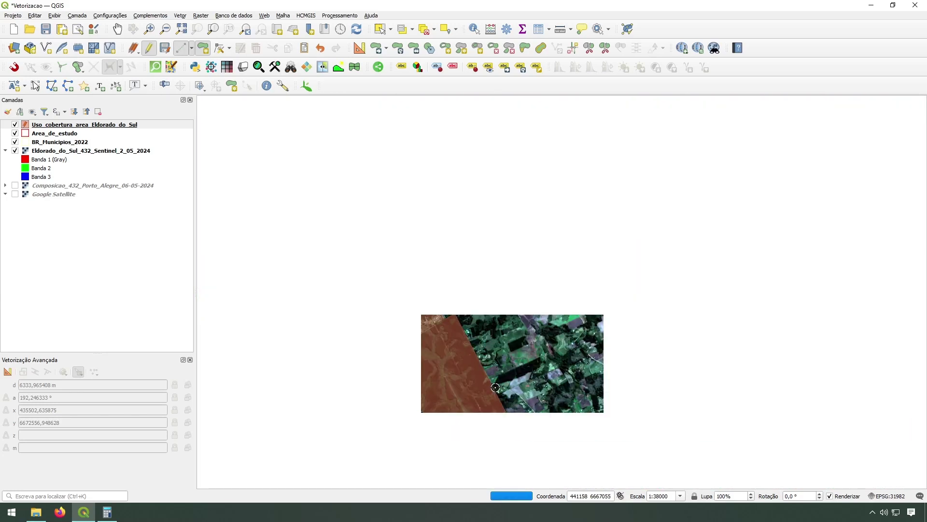
left_click(501, 375)
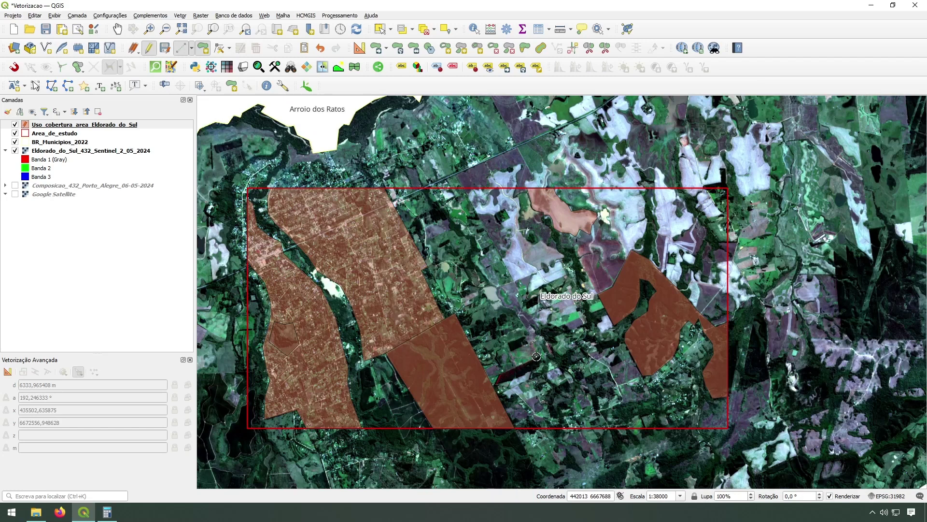
left_click(539, 357)
left_click(541, 364)
right_click(520, 375)
left_click(614, 362)
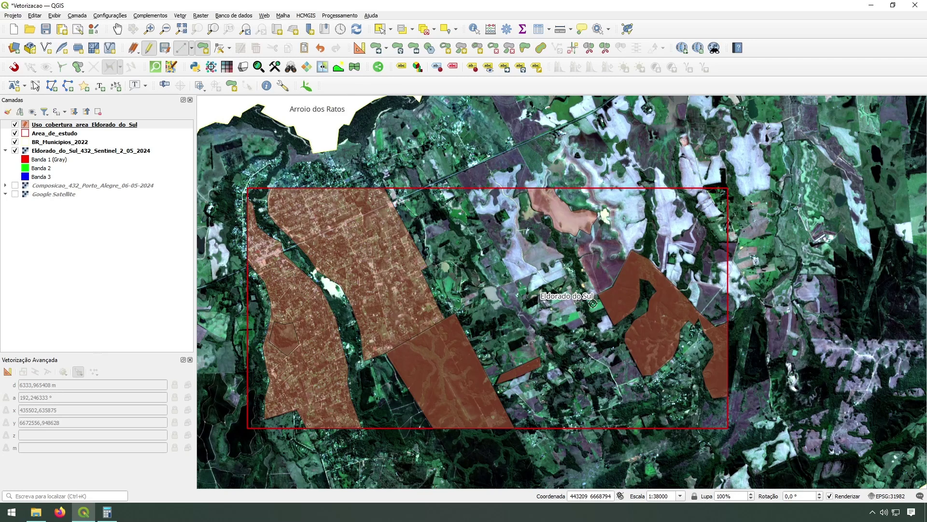
Select the southern forest polygon, the narrow forest strip and the eastern forest polygon together
left_click(380, 28)
left_click(484, 376)
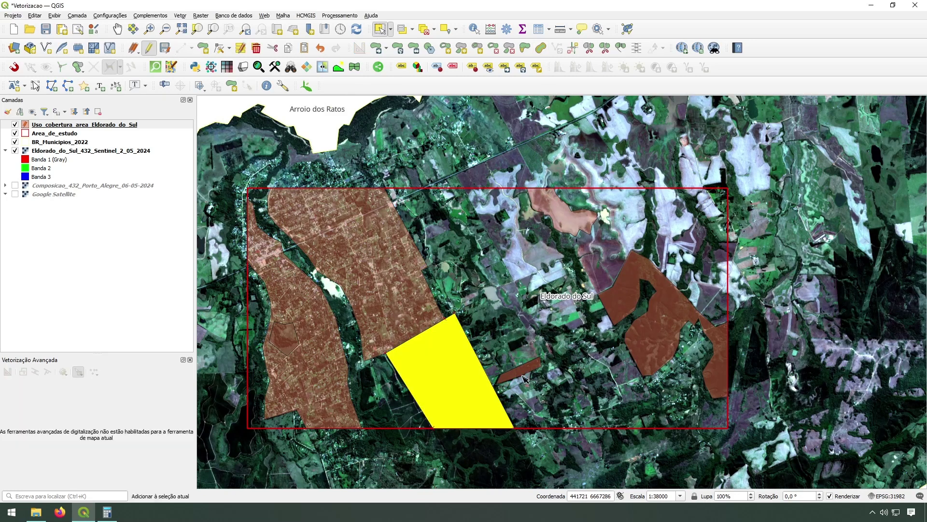
left_click(522, 371, "shift")
left_click(663, 333, "shift")
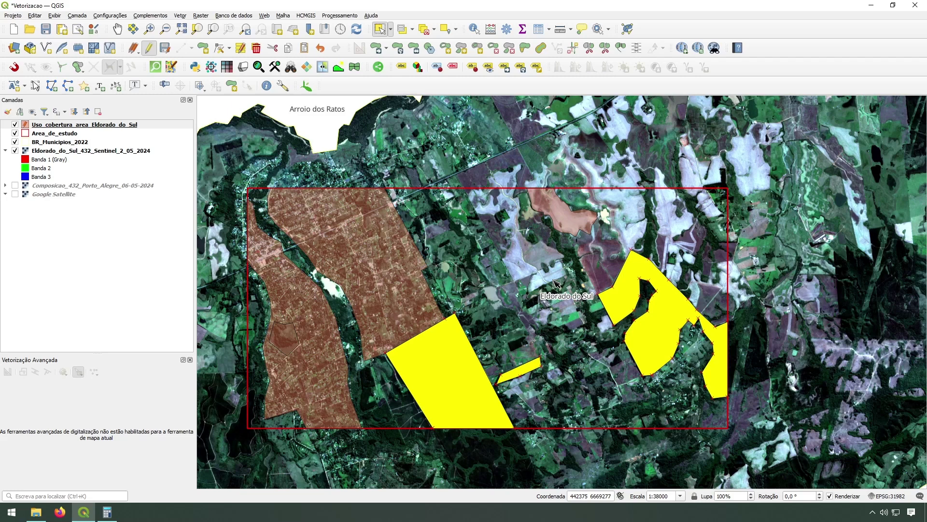
Open the land use layer's attribute table and set the field calculator to update the existing Classe field of the selected features
right_click(135, 125)
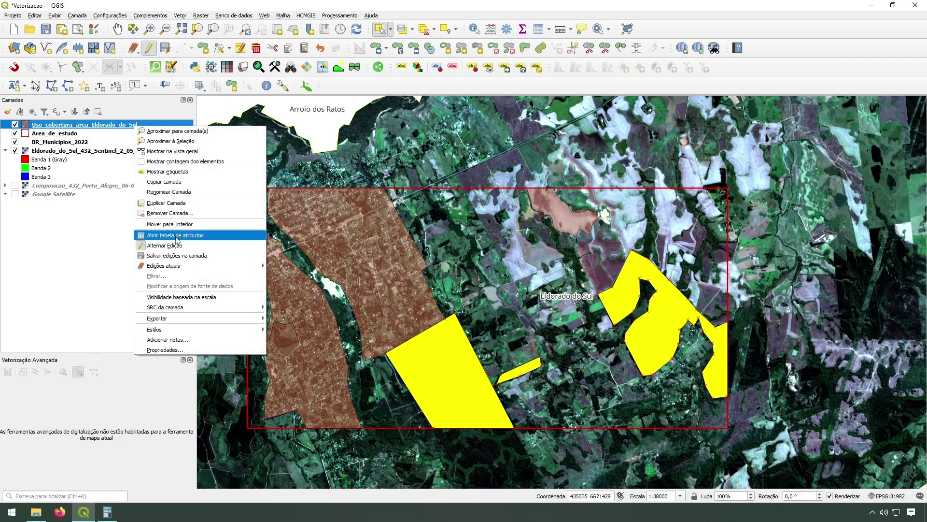
left_click(176, 237)
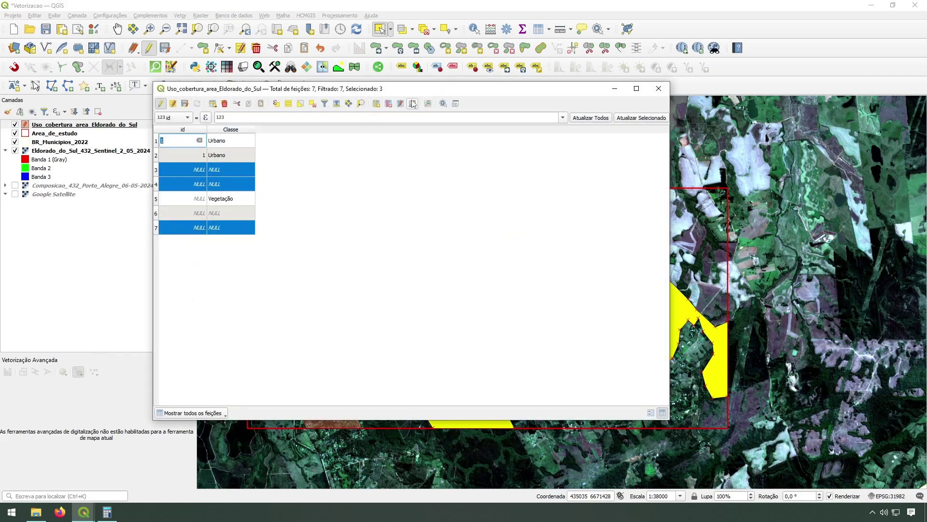
left_click(413, 104)
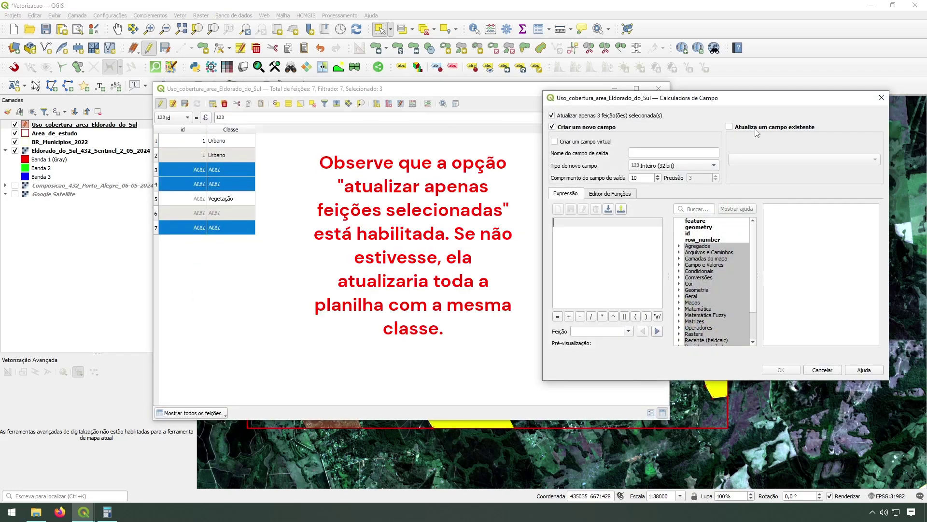
left_click(738, 129)
left_click(770, 159)
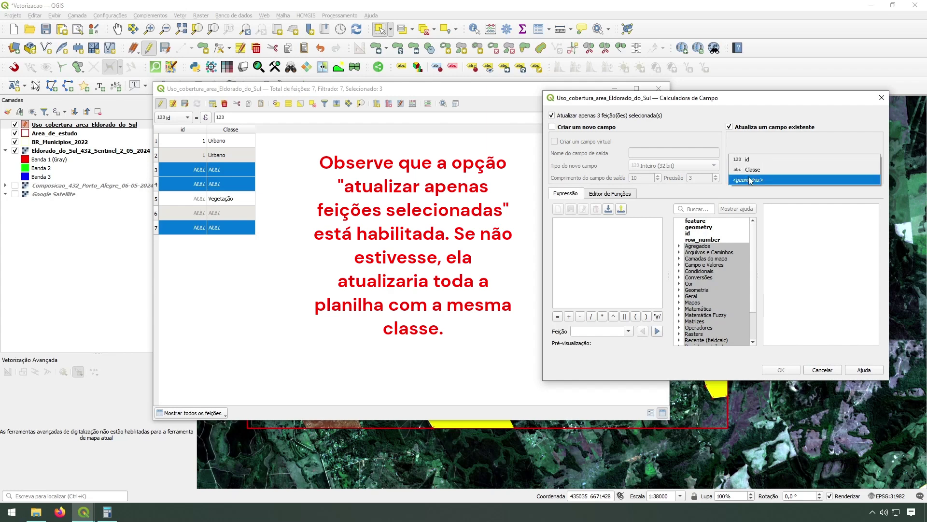
left_click(747, 171)
Apply the expression 'Floresta plantada' to the selected features' Classe field, and clear the selection
left_click(577, 232)
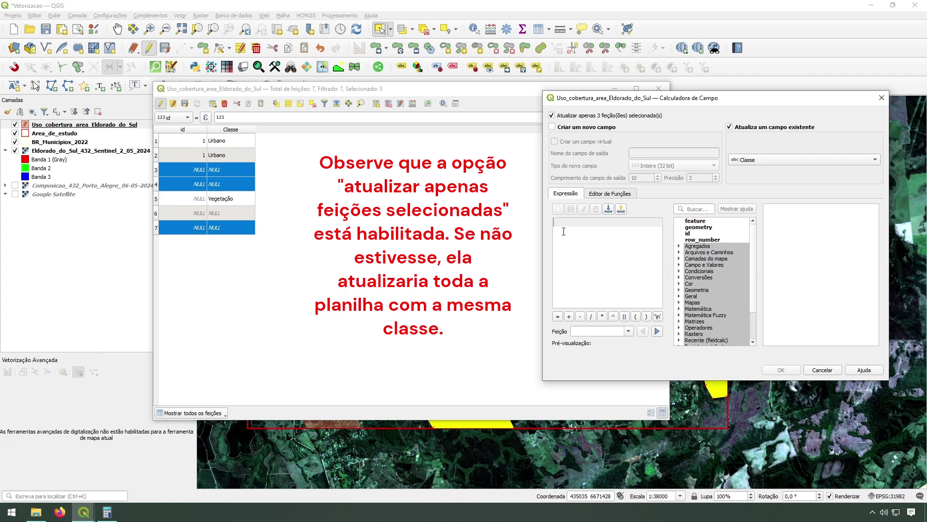
type("''")
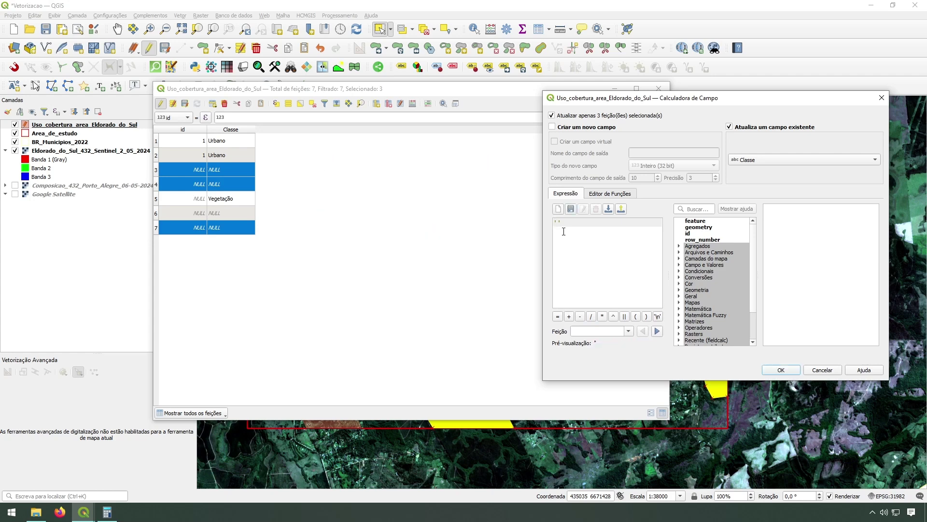
type("Floresta plantada")
left_click(796, 367)
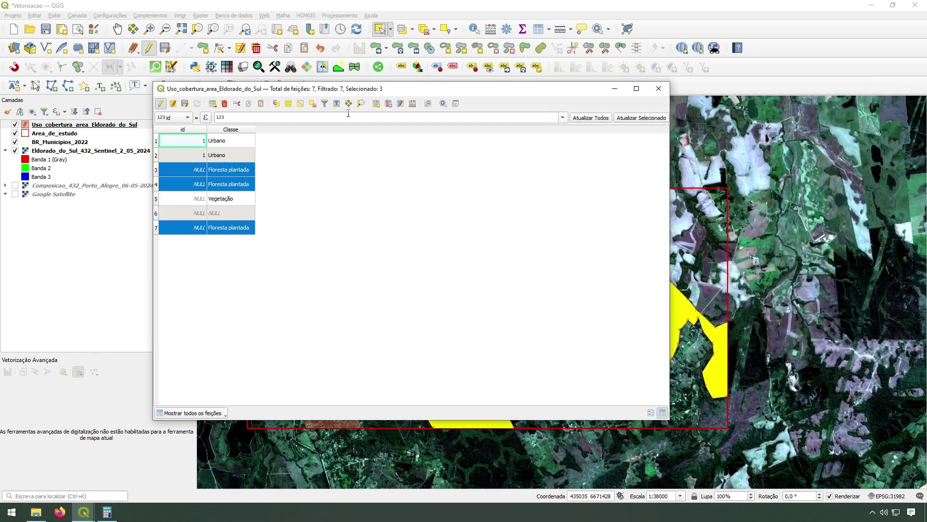
left_click(300, 104)
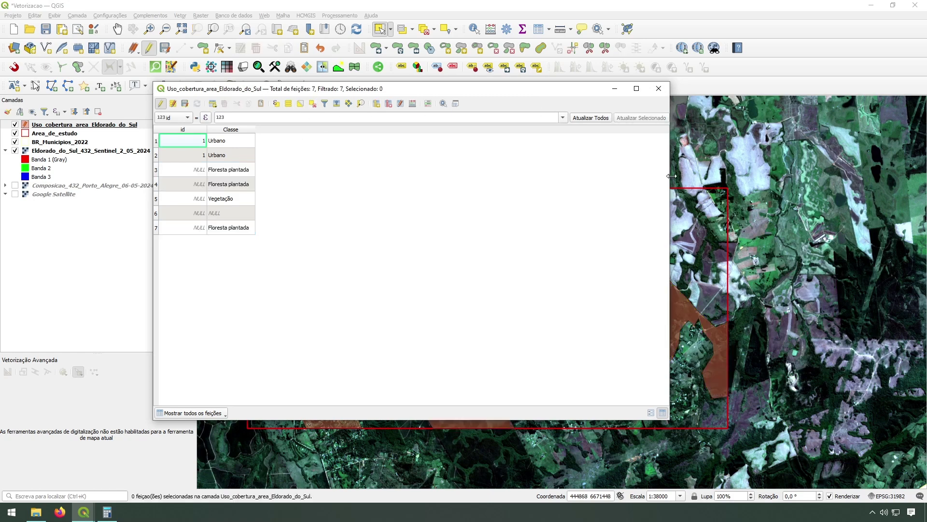
Set the Classe of the northern farm field polygon to Agricultura in the attribute table, and deselect it
left_click_drag(670, 179, 397, 180)
left_click(165, 216)
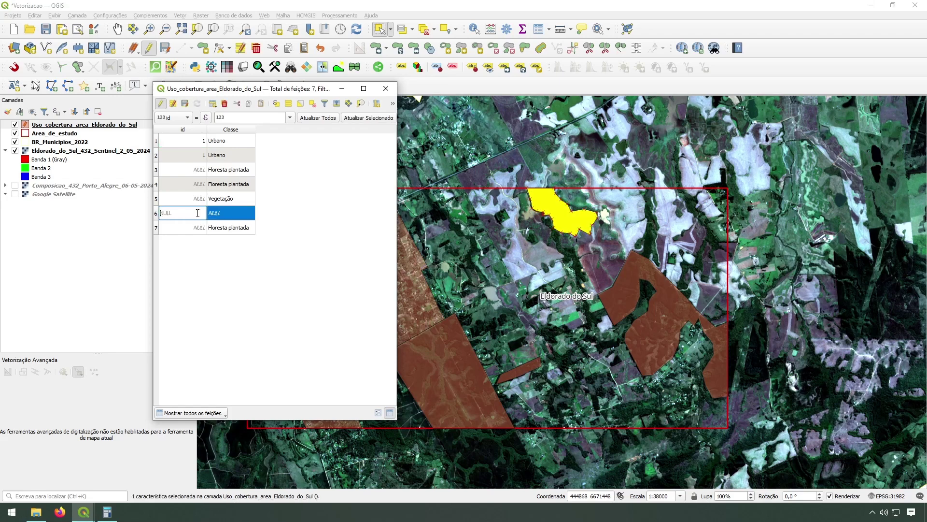
left_click(238, 213)
type("Agricultura")
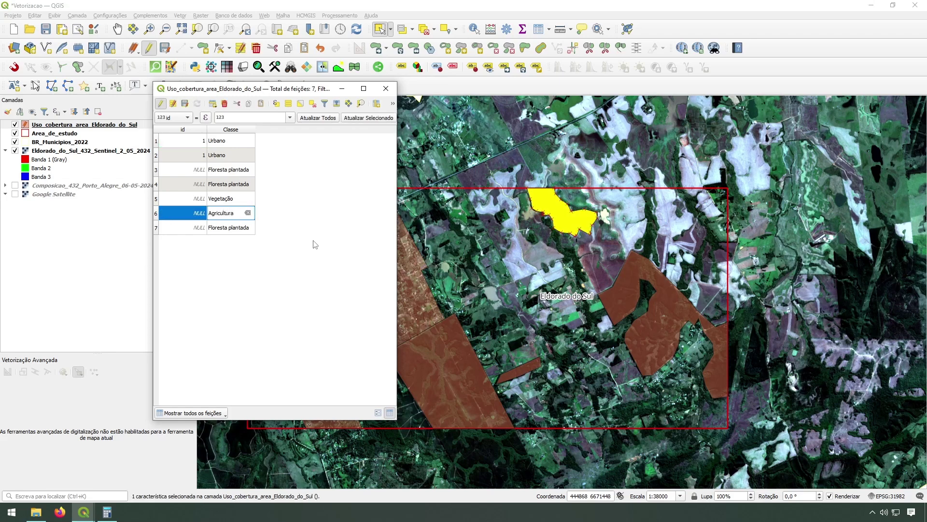
key("Return")
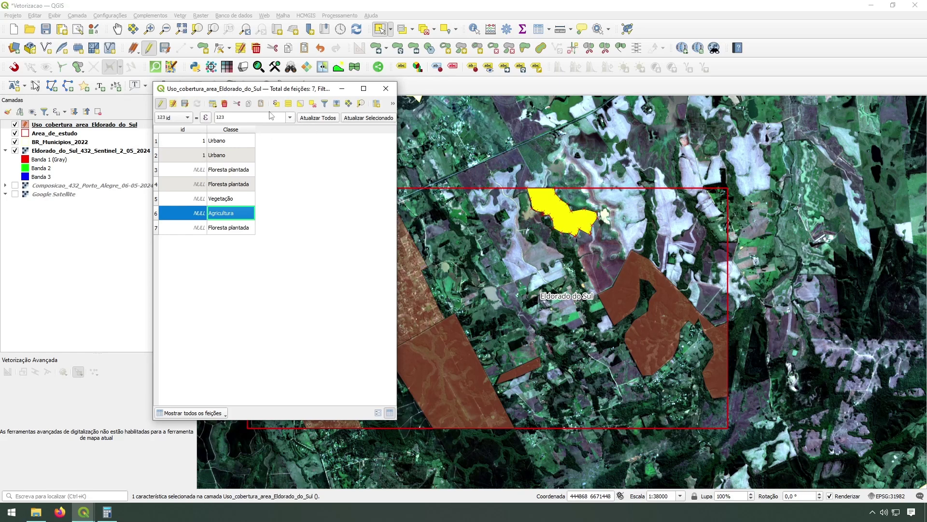
left_click(368, 131)
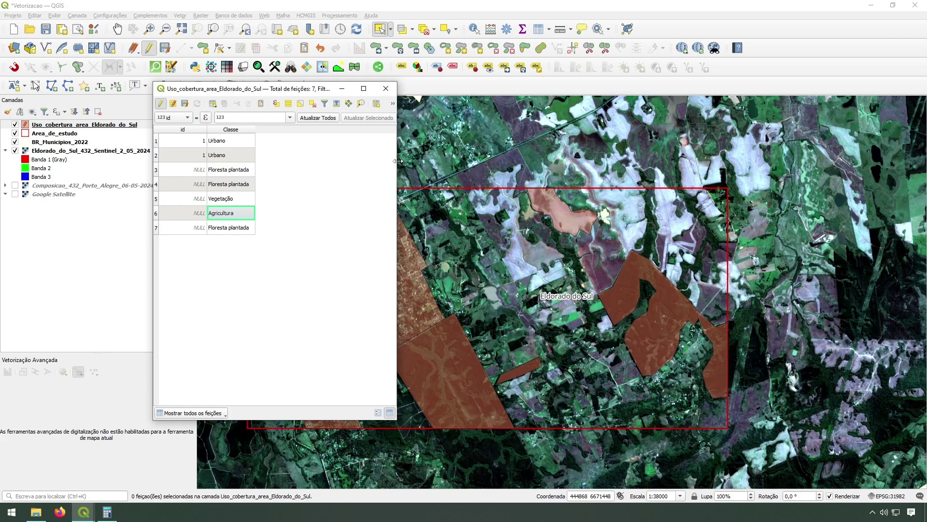
left_click_drag(397, 161, 546, 161)
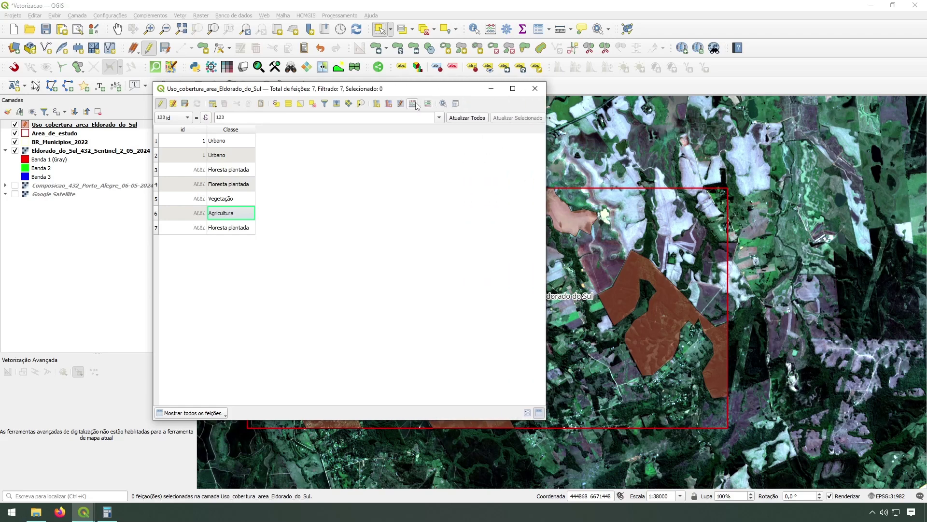
Update the existing id field of all seven features with the expression $id in the field calculator
left_click(413, 103)
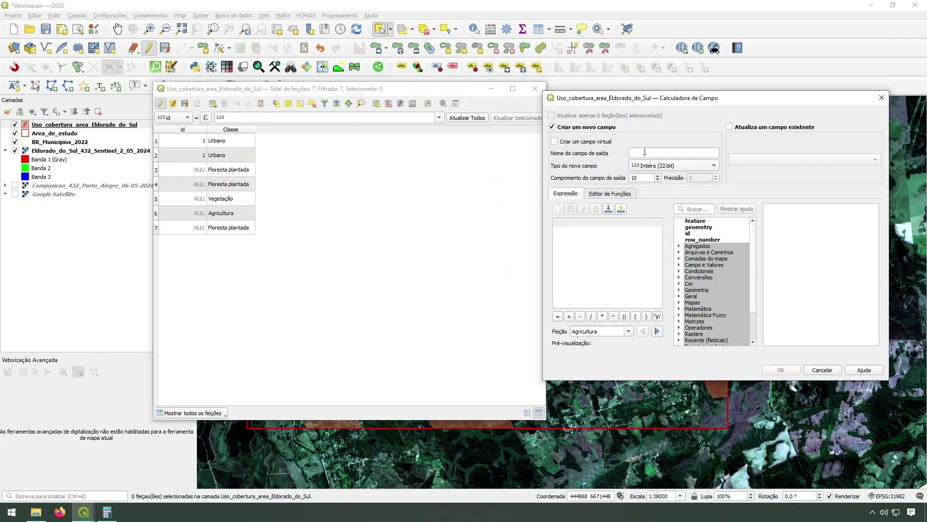
left_click(645, 152)
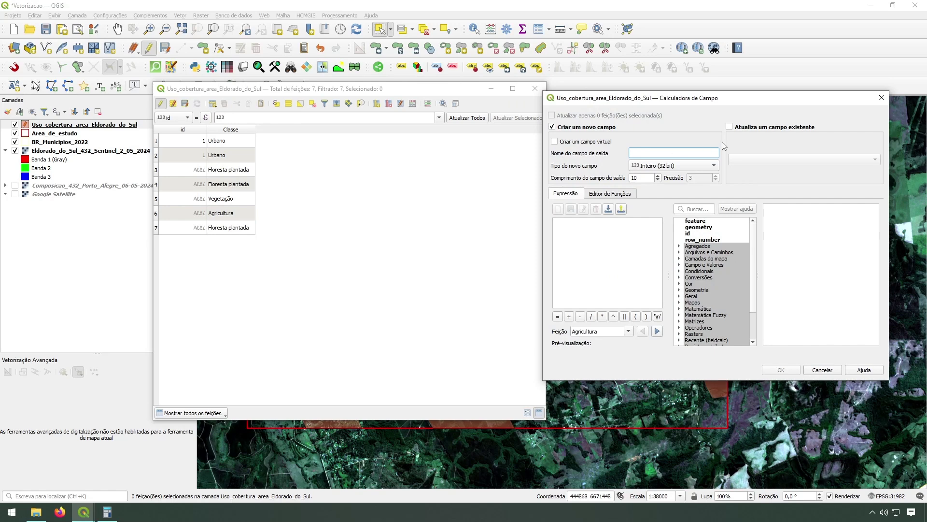
left_click(729, 127)
left_click(754, 159)
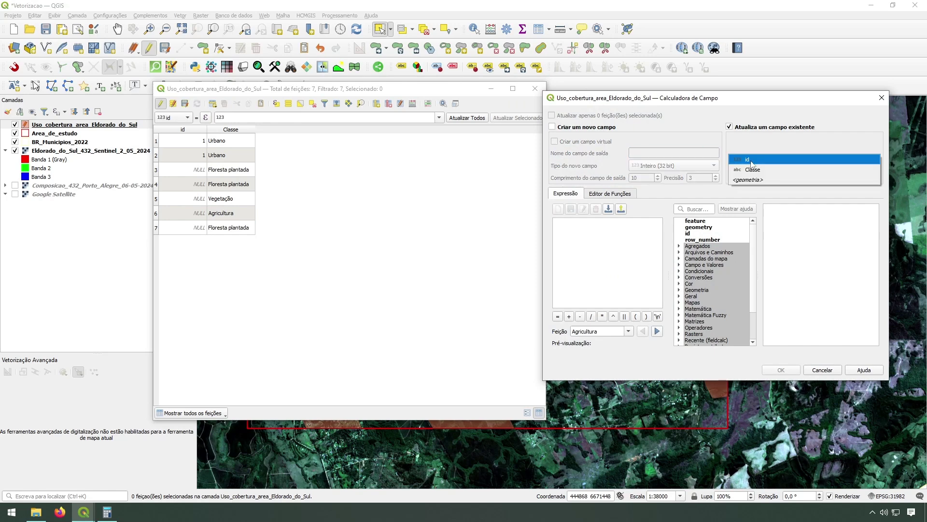
left_click(751, 160)
left_click(590, 248)
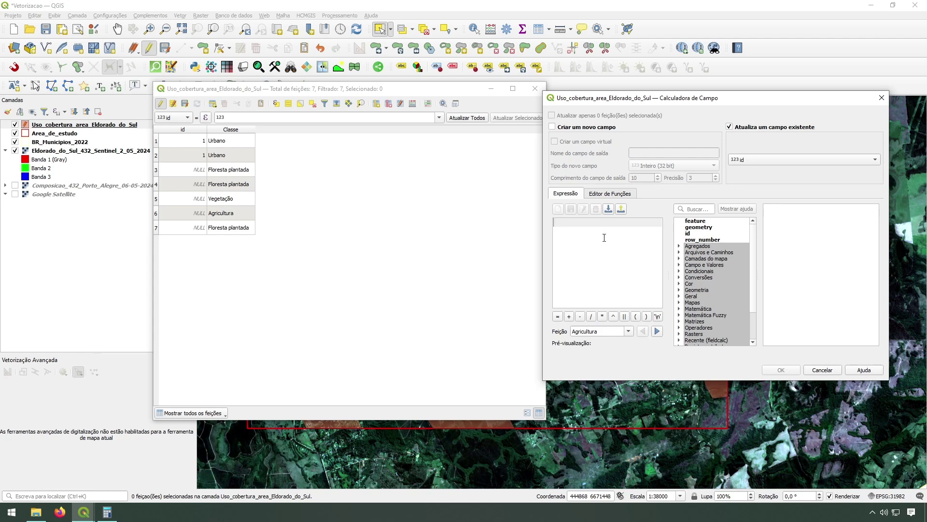
type("$id")
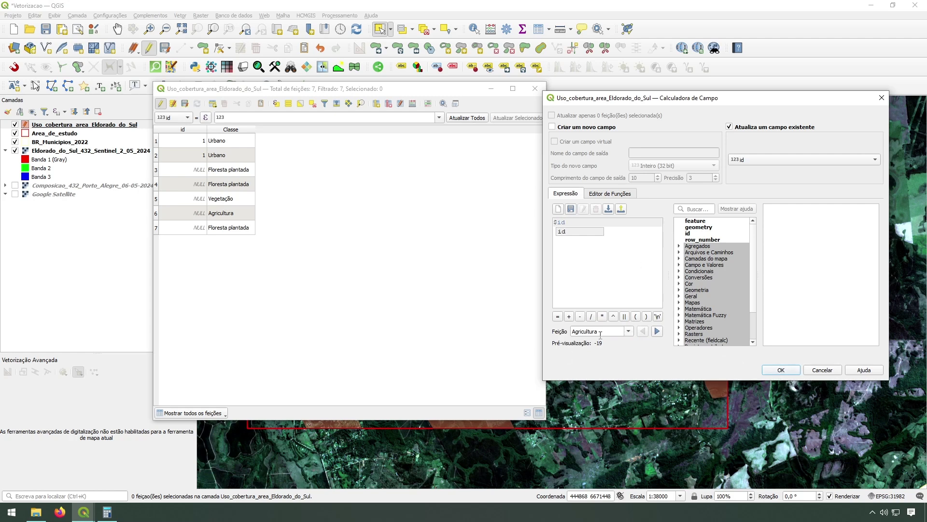
left_click(781, 370)
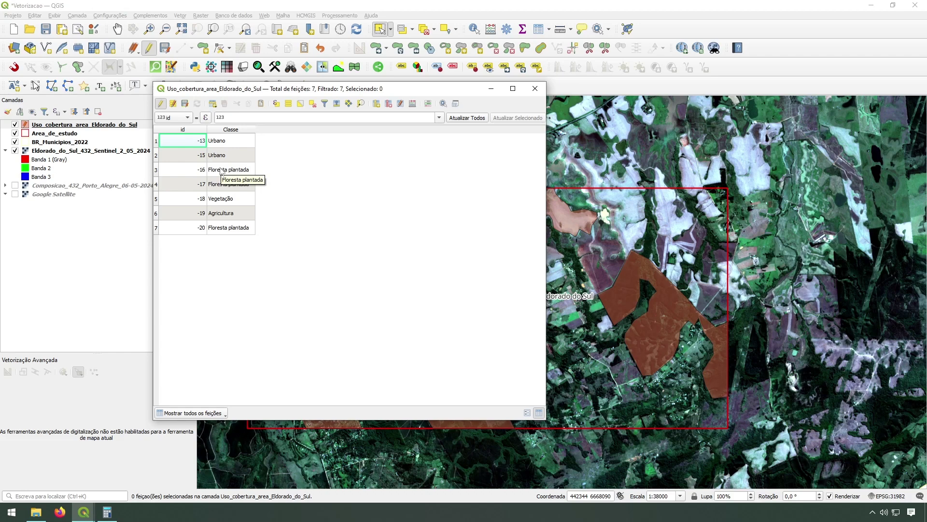
Save the attribute edits, end the layer's editing session and close the attribute table
left_click(184, 104)
left_click(160, 104)
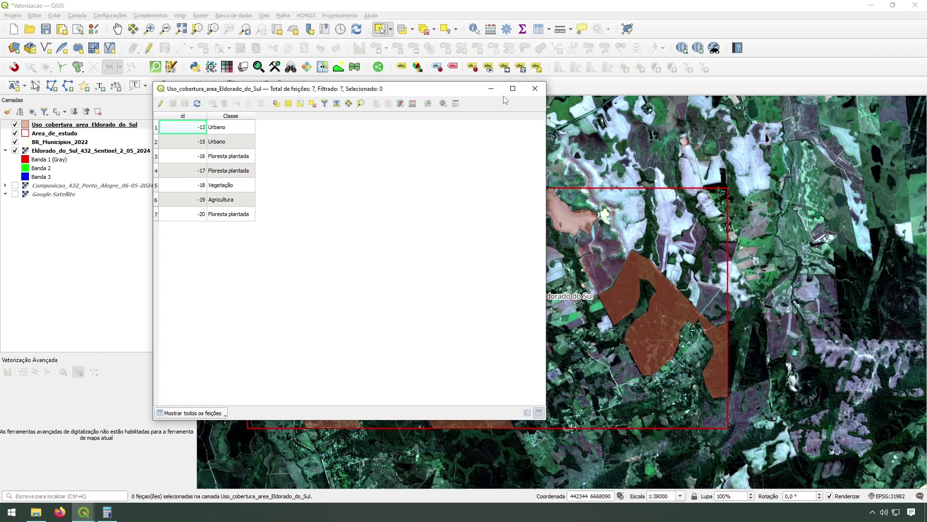
left_click(535, 88)
Reopen the land use layer's attribute table for editing and recalculate the existing id field with the expression $id
right_click(123, 125)
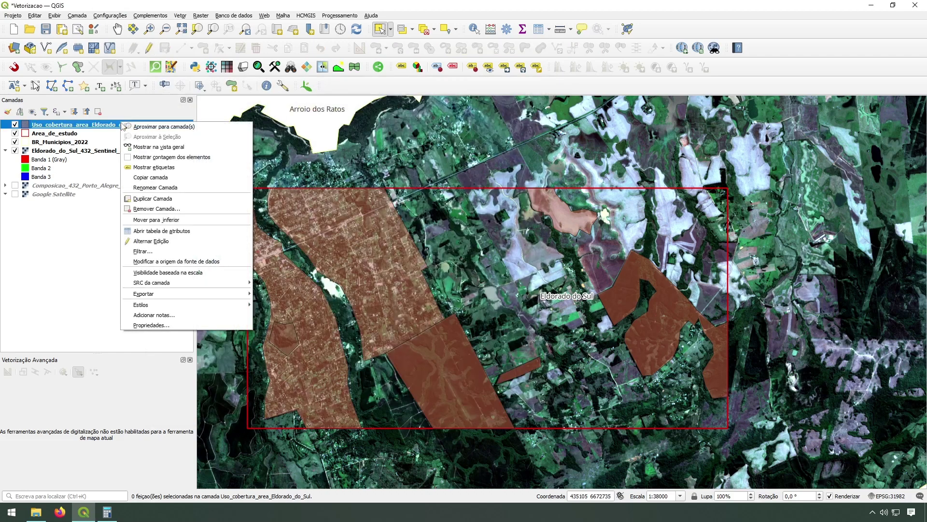
left_click(167, 230)
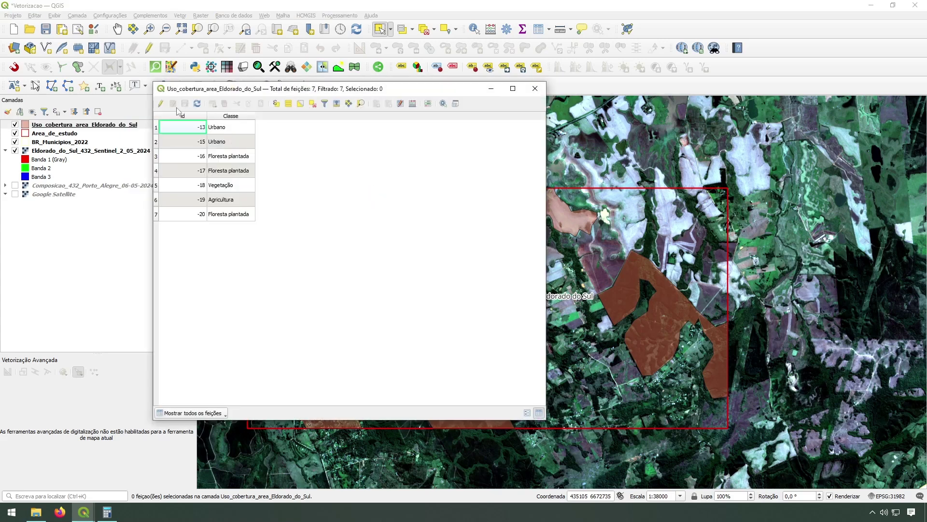
left_click(160, 103)
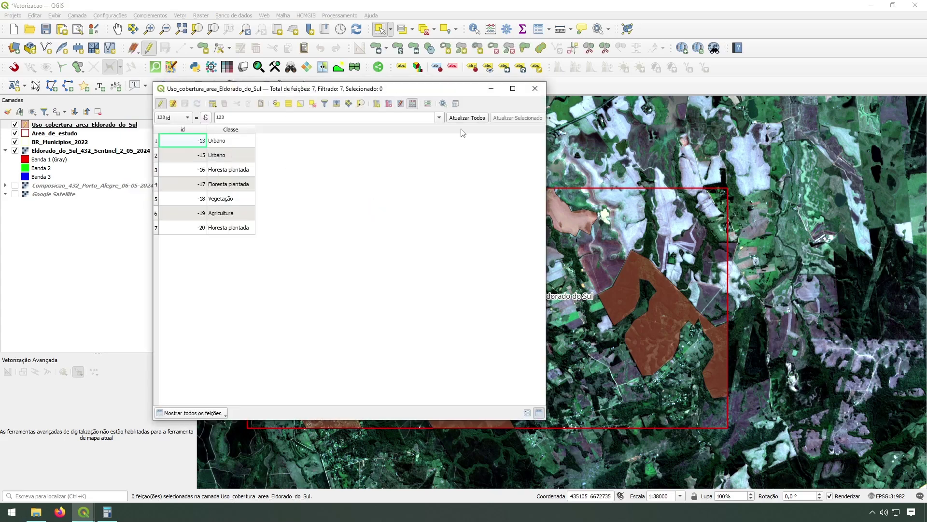
key("ctrl+i")
left_click(729, 127)
left_click(784, 161)
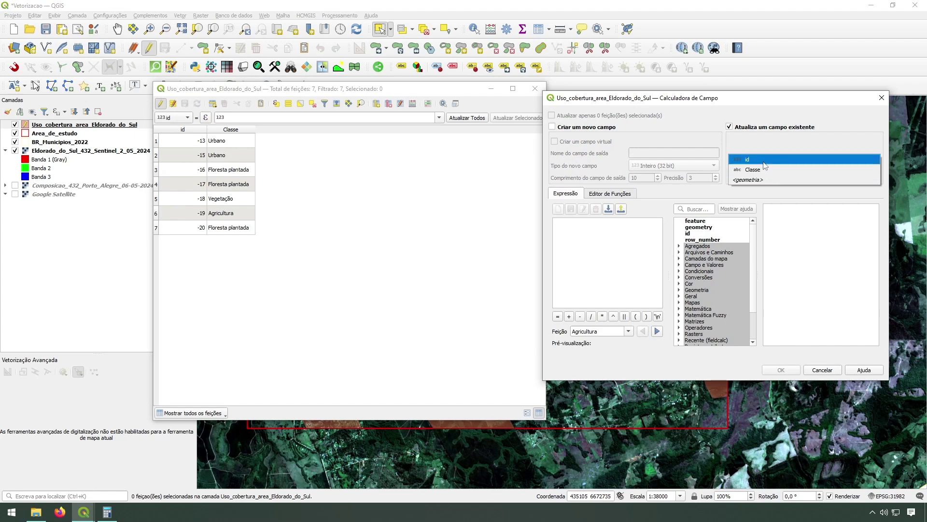
left_click(764, 163)
left_click(626, 243)
type("$id")
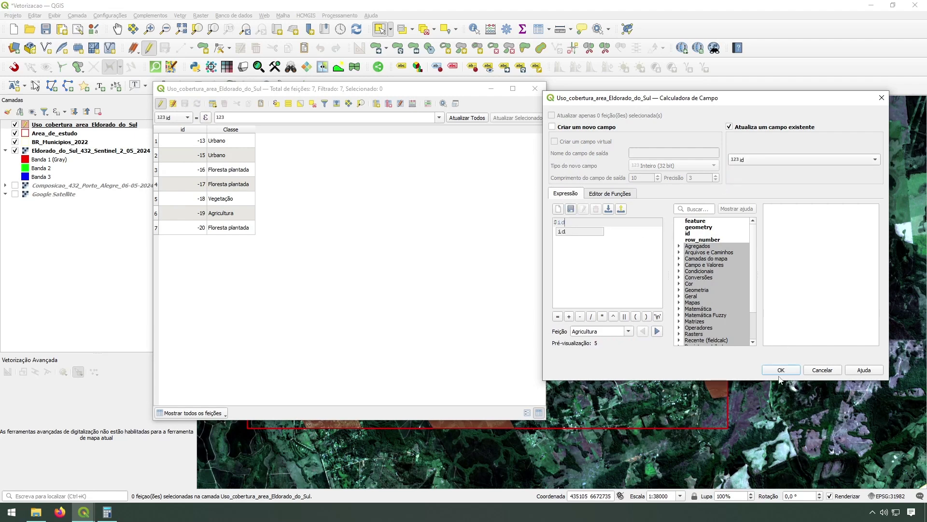
left_click(780, 371)
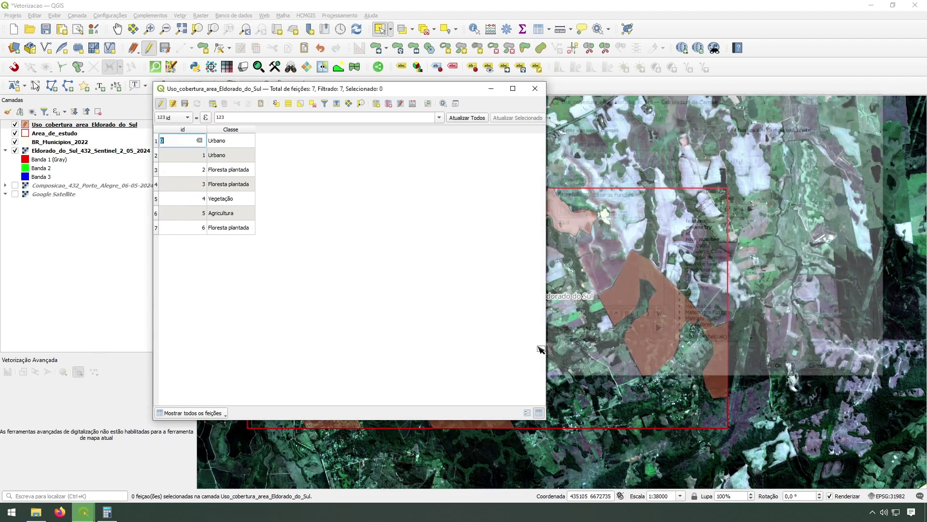
Save the recalculated ids, stop editing the land use layer and close its attribute table
left_click(185, 104)
left_click(161, 104)
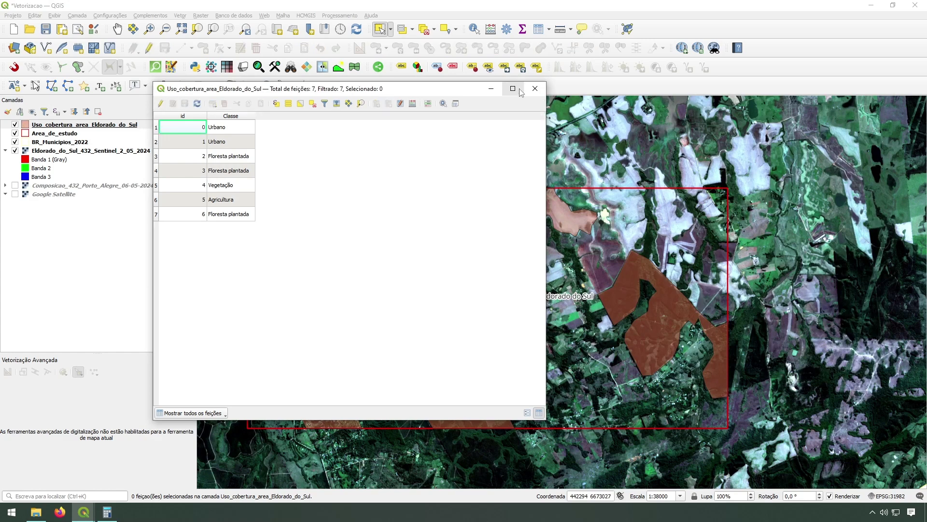
left_click(535, 89)
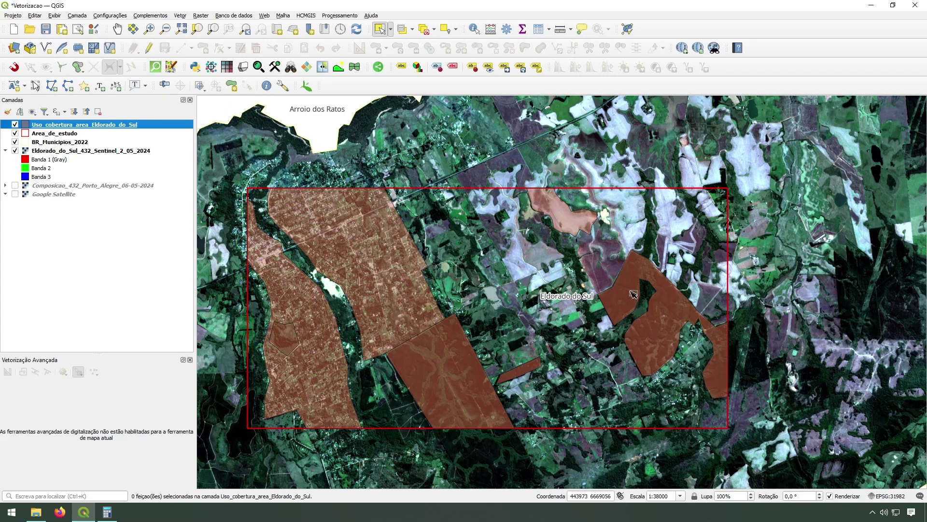
Enable editing and digitize a test polygon overlapping the eastern edge of the larger urban polygon, leaving its attributes empty
left_click(149, 49)
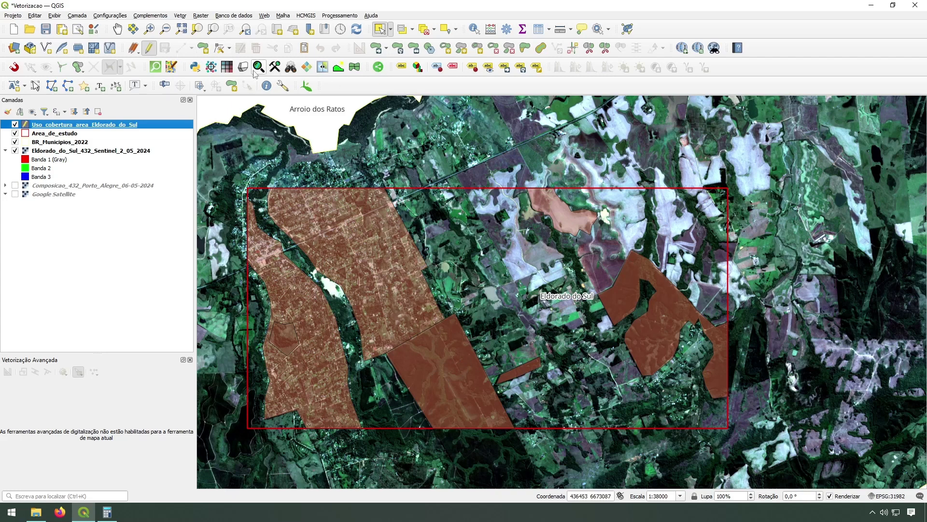
left_click(202, 49)
left_click(474, 270)
left_click(454, 240)
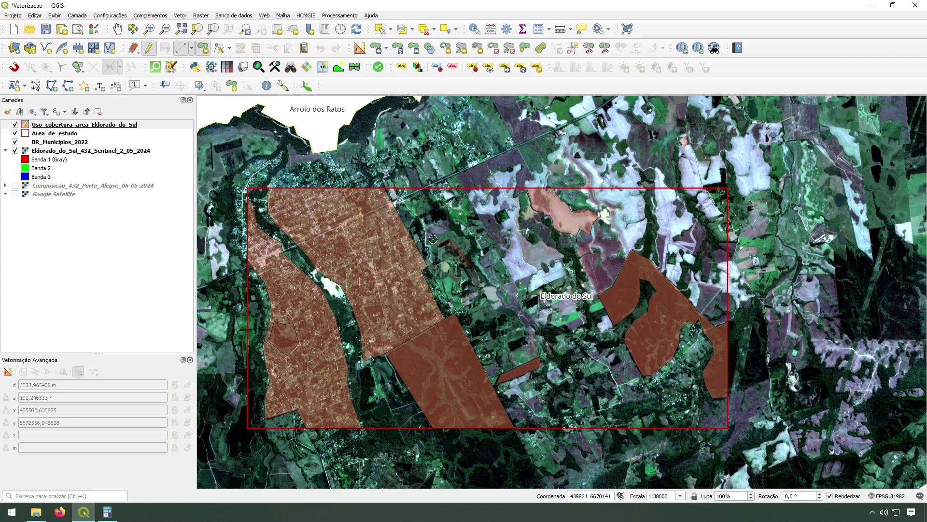
left_click(431, 240)
left_click(398, 265)
left_click(416, 294)
right_click(465, 295)
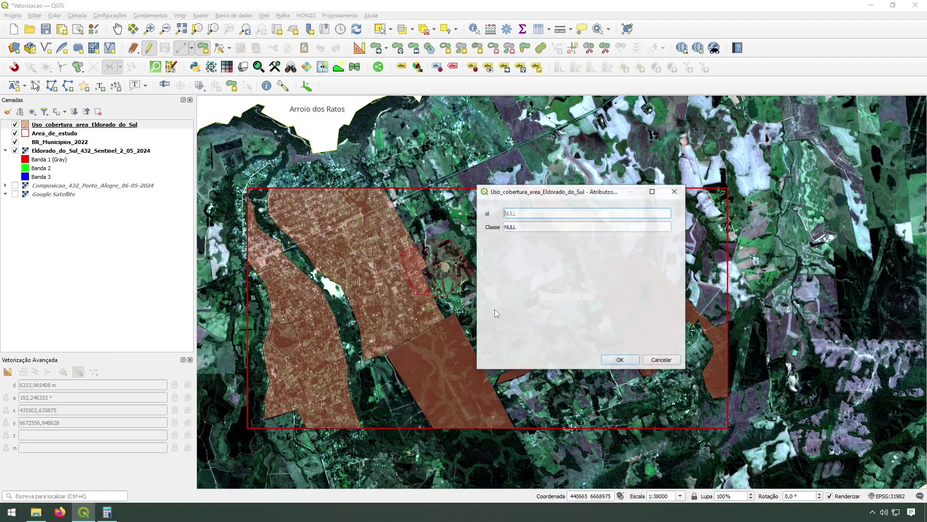
left_click(621, 360)
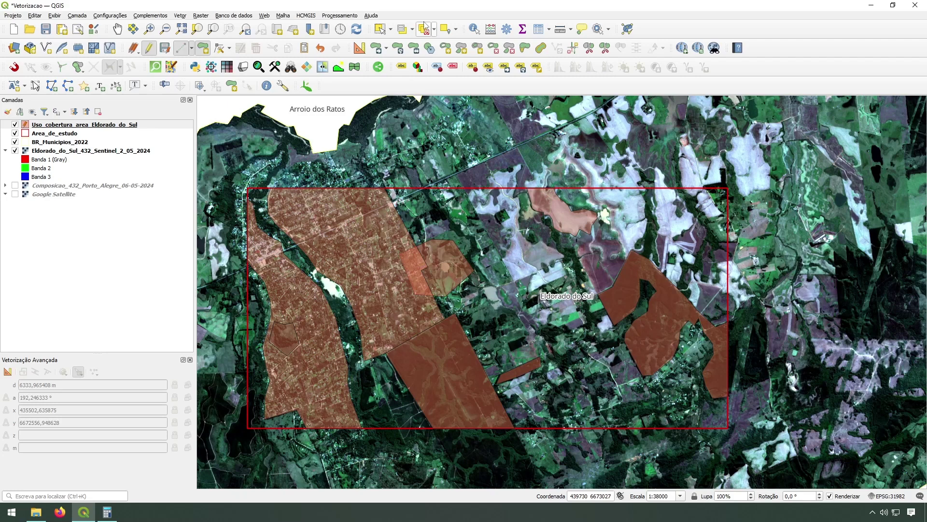
Select the test polygon overlapping the urban area and delete it
left_click(380, 30)
left_click(399, 271)
left_click(441, 267)
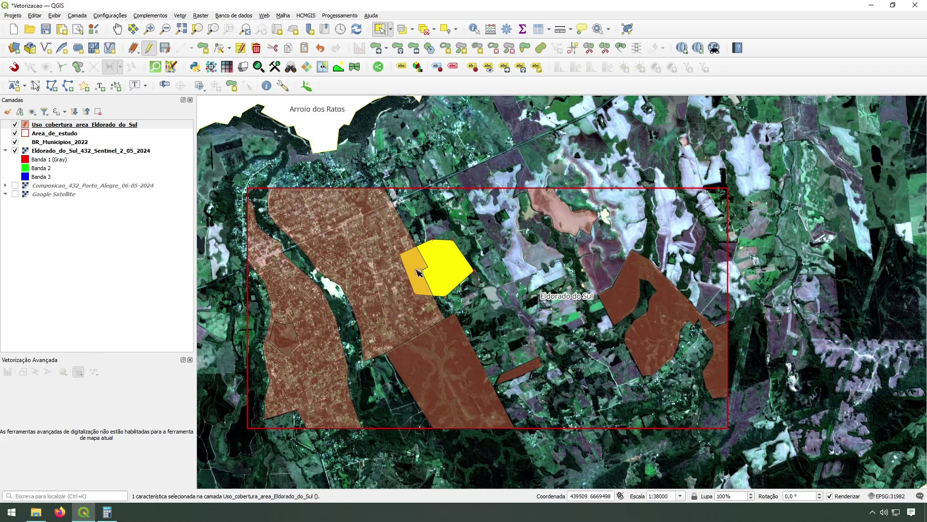
key("Delete")
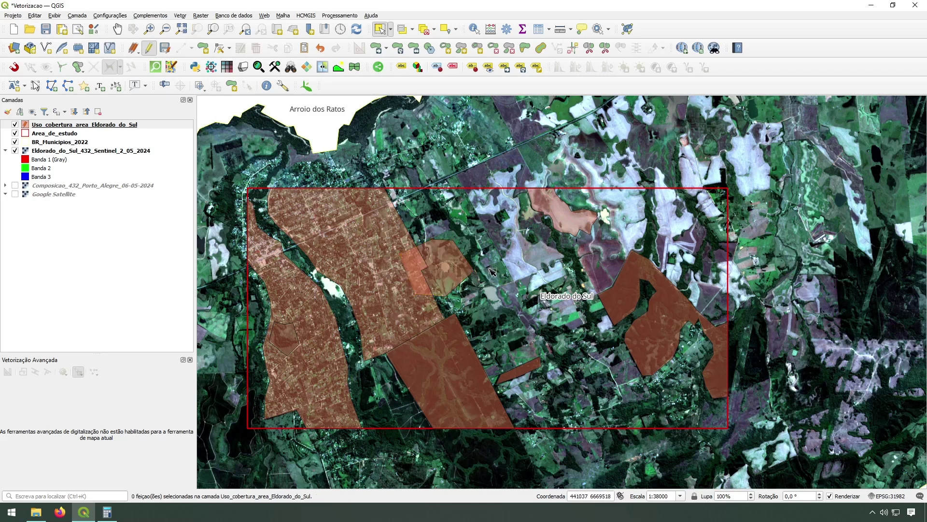
key("ctrl+z")
key("Delete")
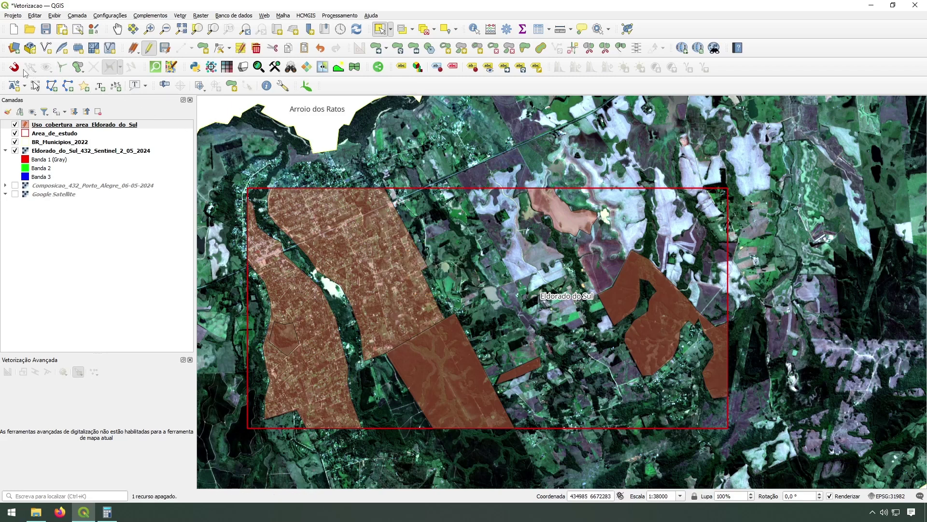
Enable snapping and set the project's snapping options to avoid overlap on the active layer (Evitar sobreposição na camada ativa)
left_click(14, 67)
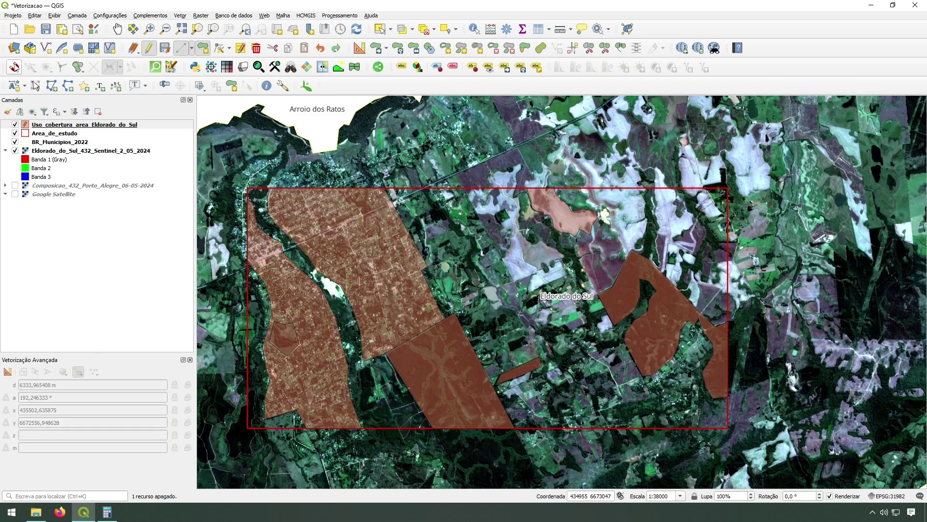
left_click(14, 67)
left_click(31, 69)
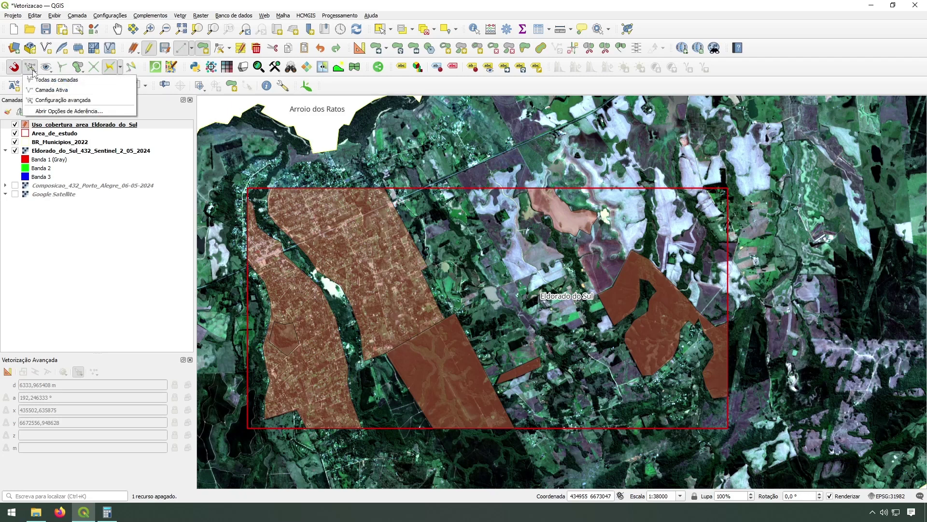
left_click(54, 112)
left_click(549, 112)
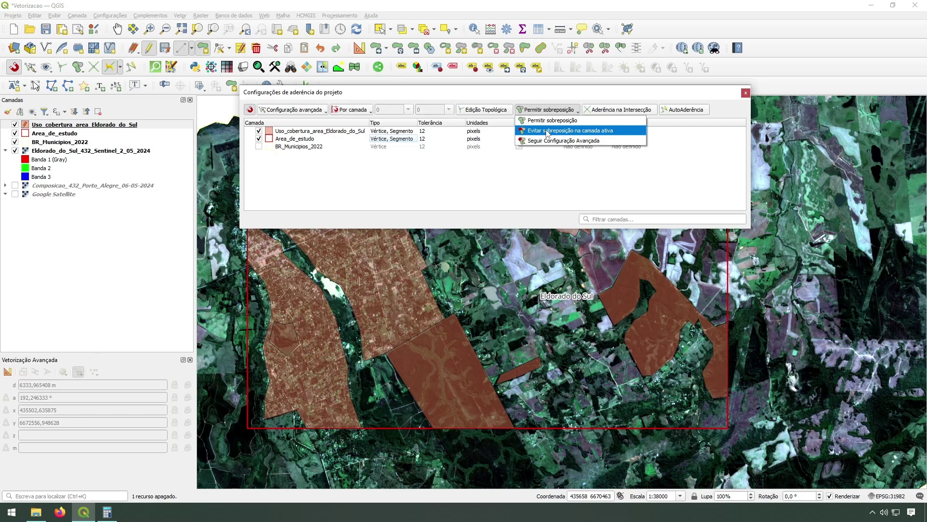
left_click(548, 132)
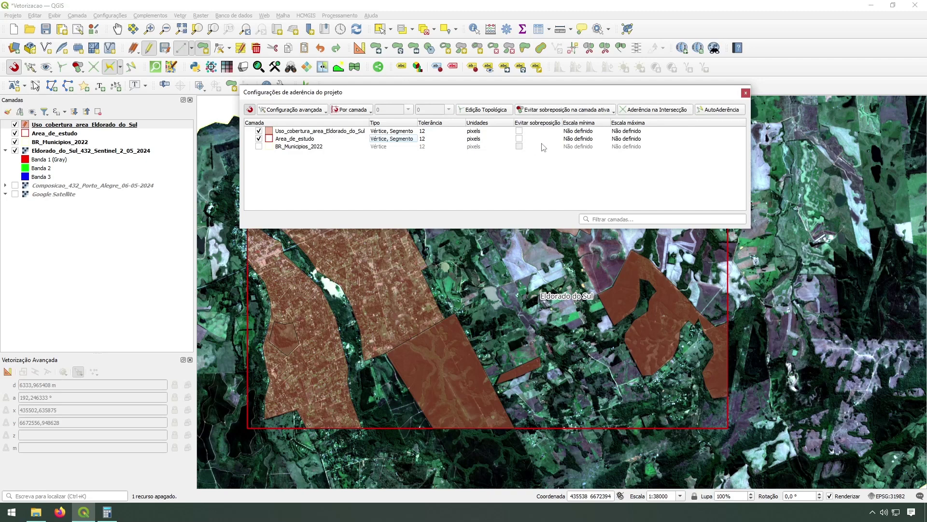
left_click(746, 93)
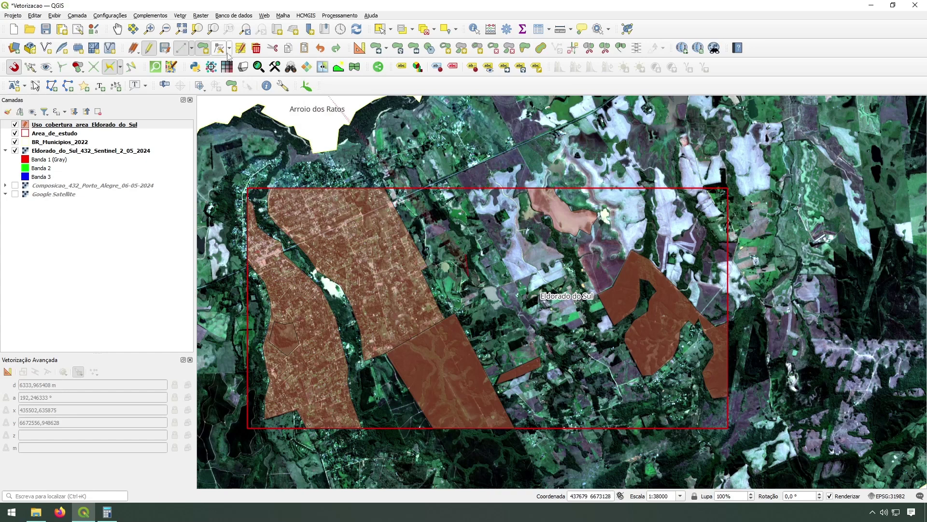
Digitize another test polygon across the urban polygon's eastern edge with overlap avoidance active, leaving its attributes empty
left_click(468, 253)
left_click(432, 251)
left_click(413, 259)
left_click(410, 289)
left_click(427, 298)
right_click(452, 298)
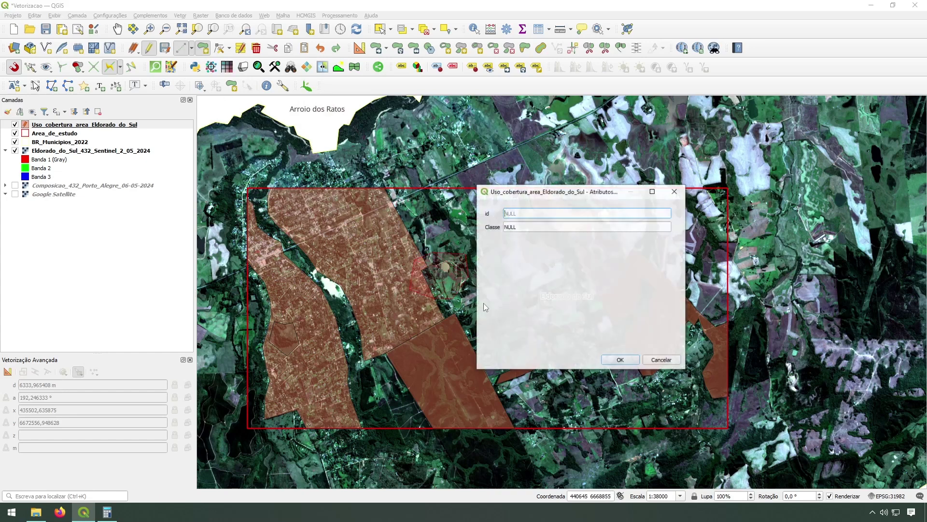
left_click(628, 360)
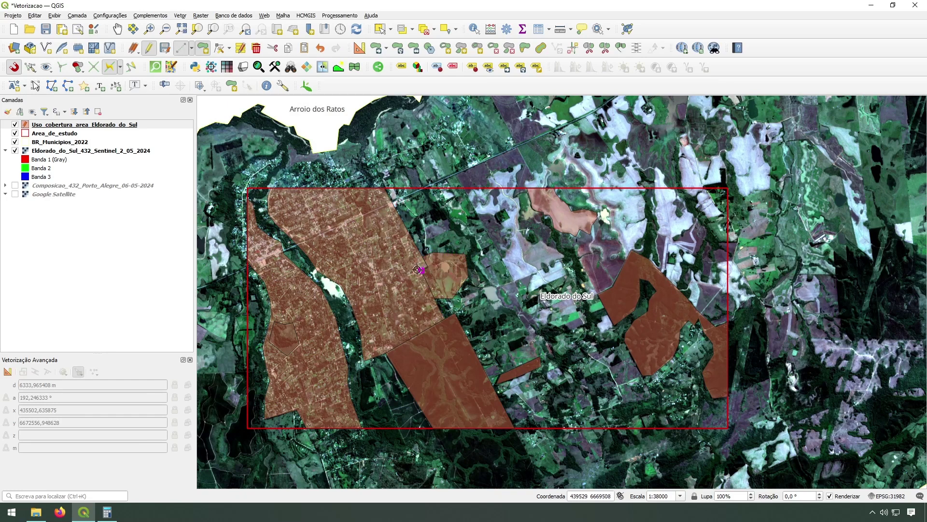
Select the second test polygon beside the urban area to check its clipped edge, and delete it
left_click(380, 29)
left_click(434, 278)
left_click(408, 285)
left_click(443, 285)
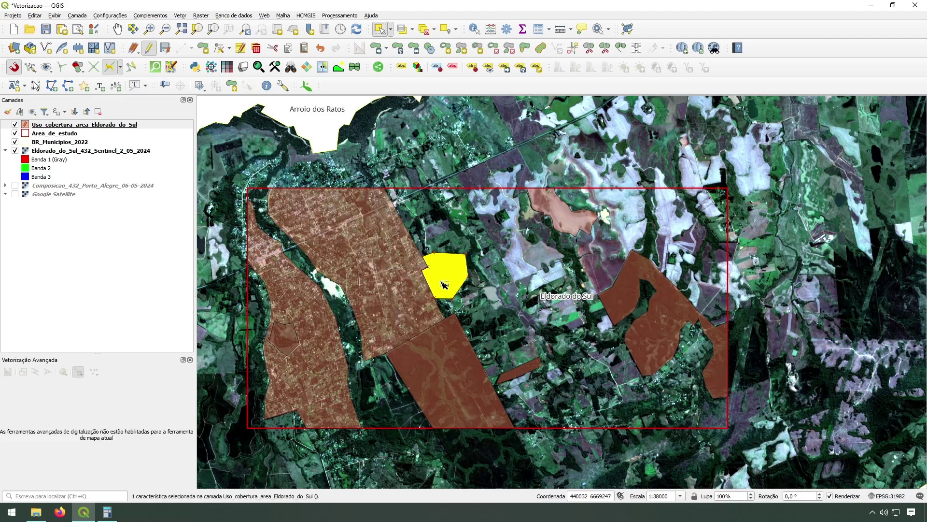
key("Delete")
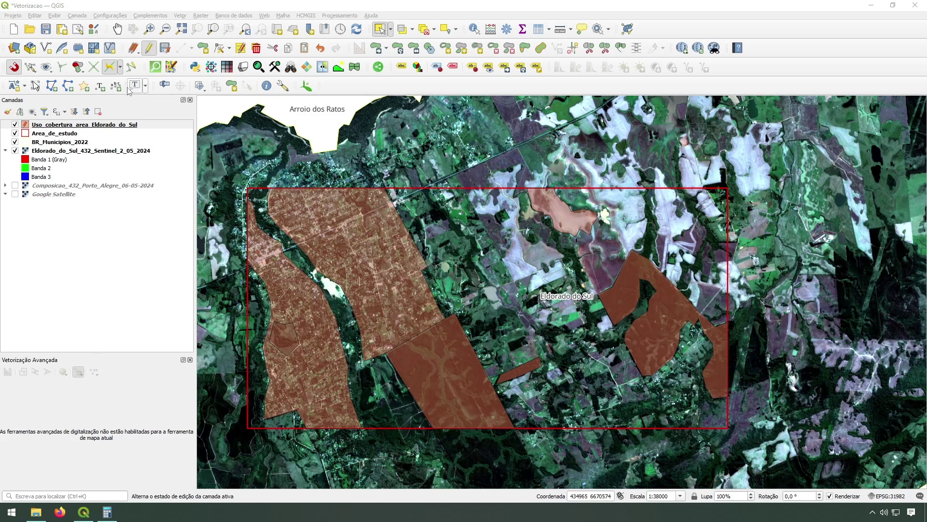
left_click(78, 68)
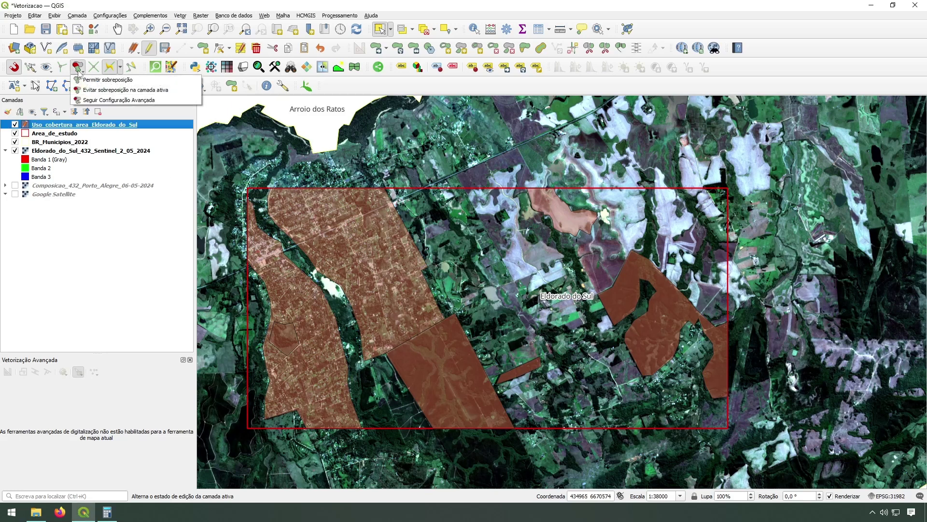
left_click(122, 268)
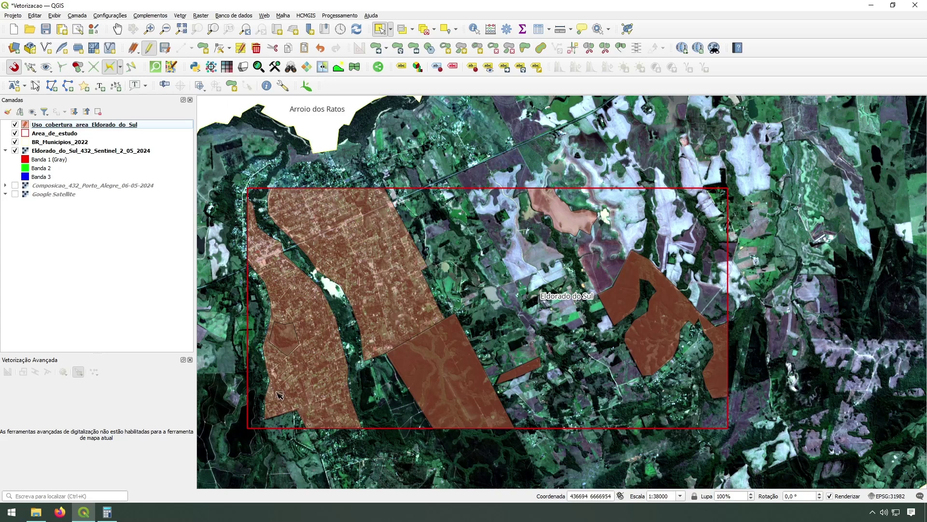
Digitize a polygon in Uso_cobertura_area_Eldorado_do_Sul covering the whole Area_de_estudo rectangle from corner to corner, leaving its id and Classe empty
left_click(67, 126)
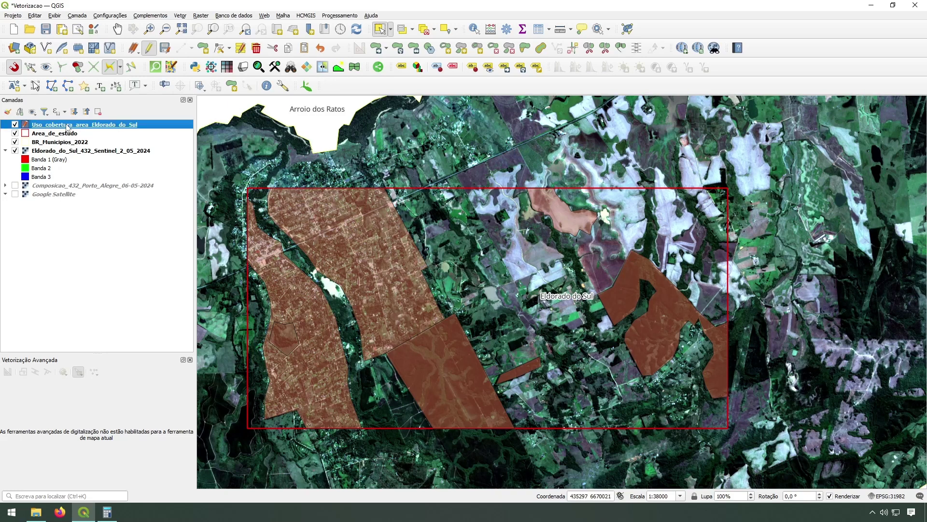
left_click(207, 51)
left_click(249, 189)
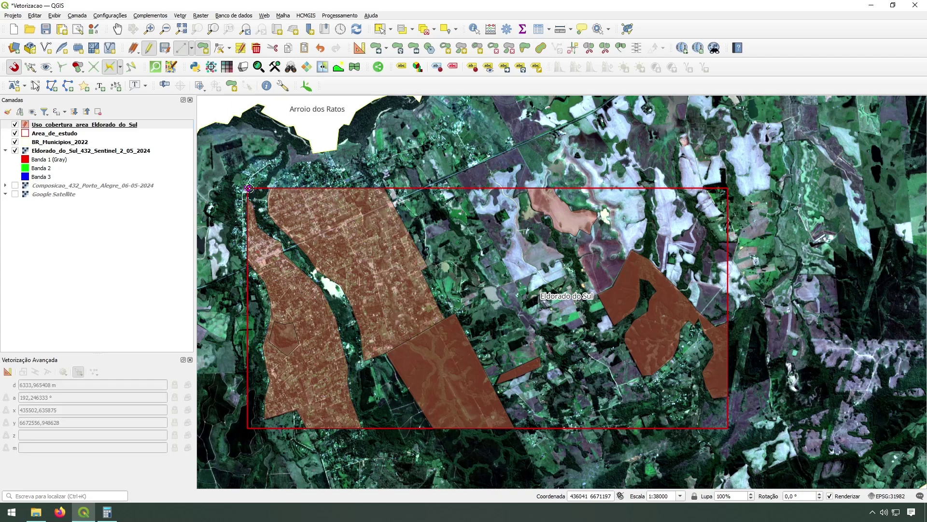
left_click(726, 188)
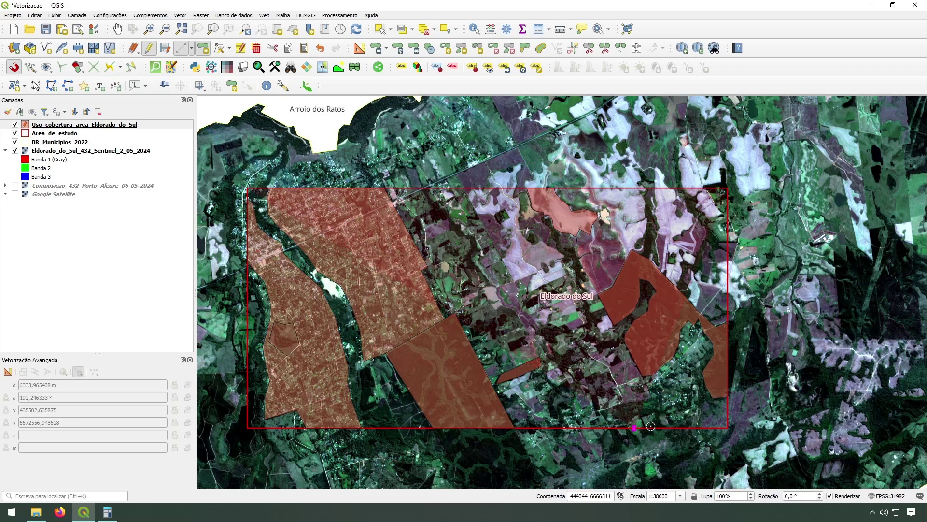
left_click(726, 428)
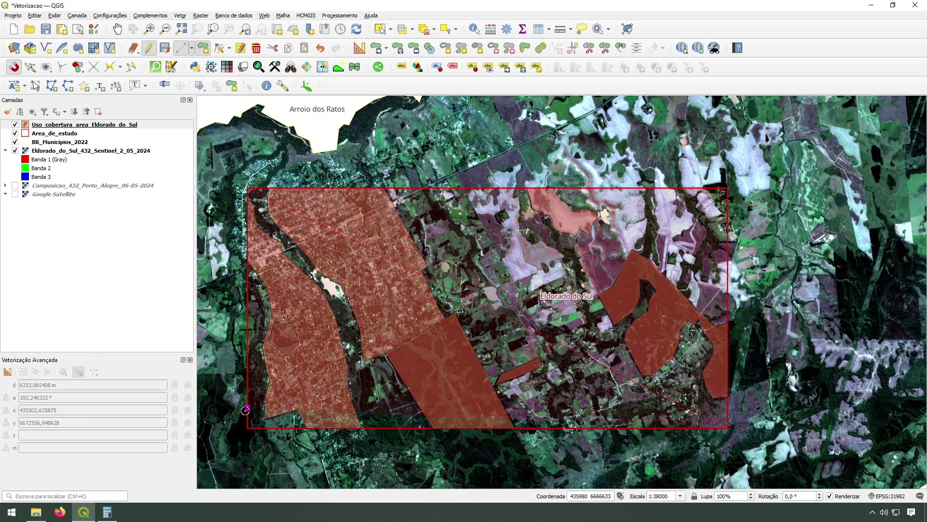
left_click(247, 428)
right_click(247, 428)
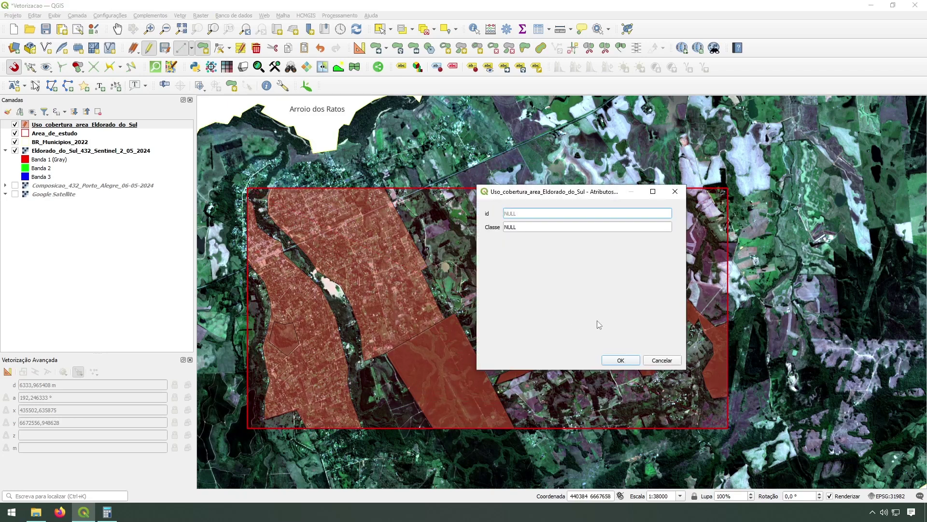
left_click(620, 362)
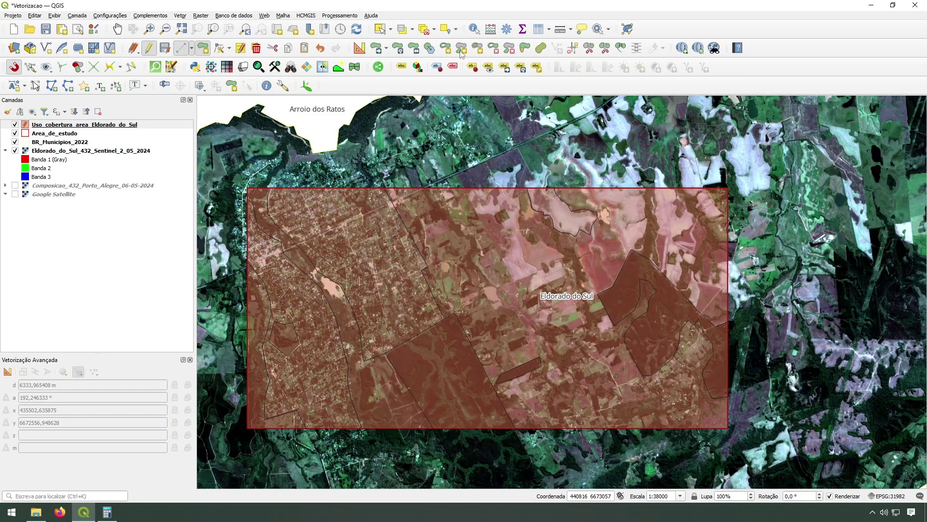
Delete the large northern urban polygon to check for overlap beneath it, and undo the deletion
left_click(380, 29)
left_click(387, 287)
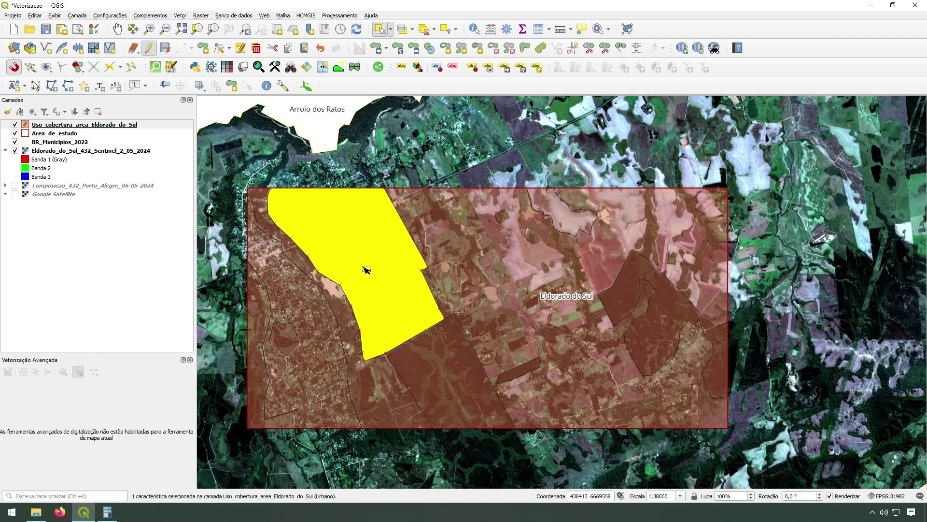
key("Delete")
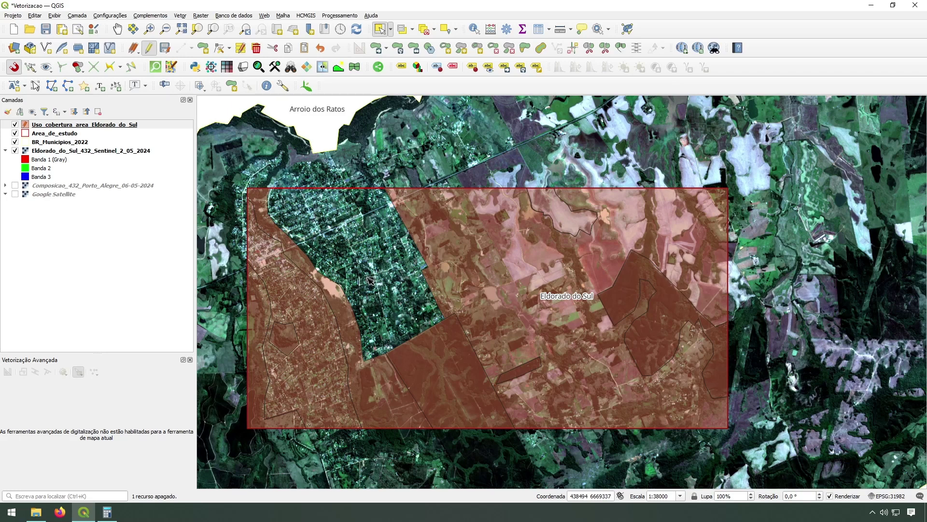
key("ctrl+z")
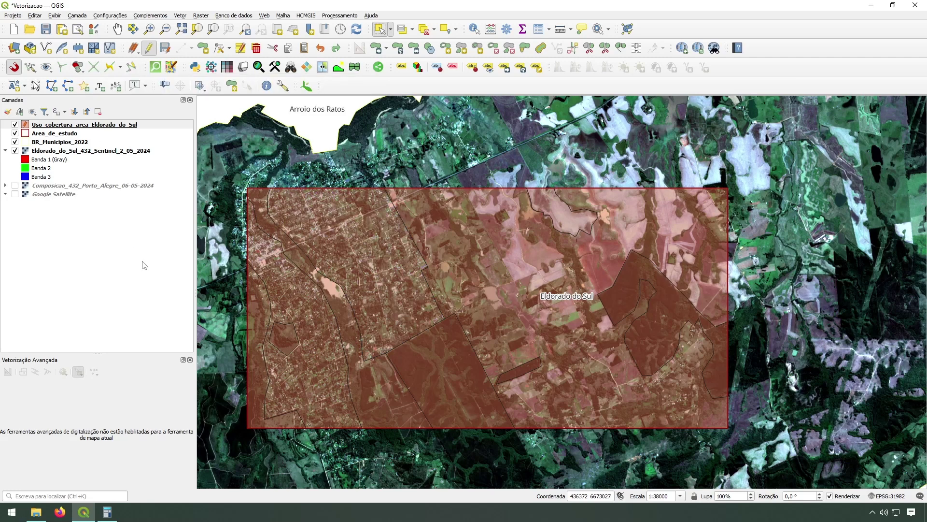
Open the attribute table of Uso_cobertura_area_Eldorado_do_Sul and select the new record with empty attributes, keeping the map's western part in view
right_click(90, 124)
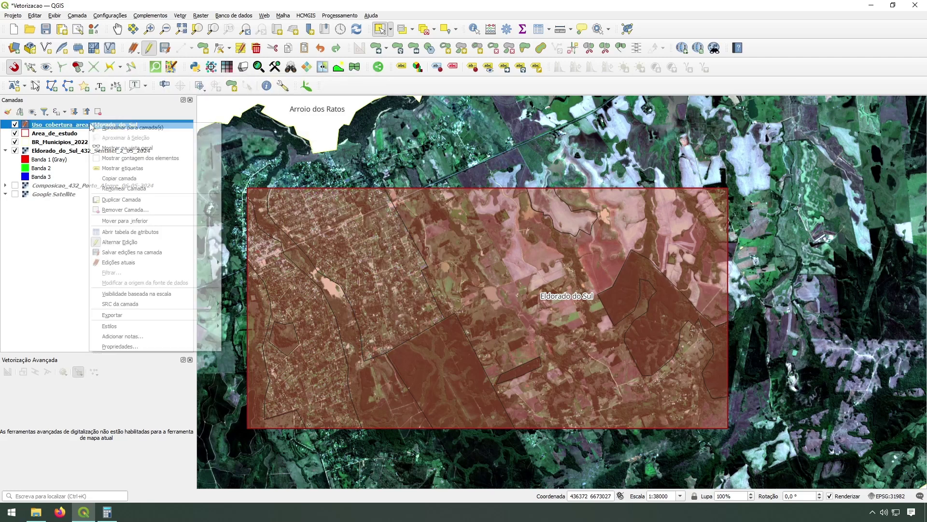
left_click(130, 232)
left_click(156, 140)
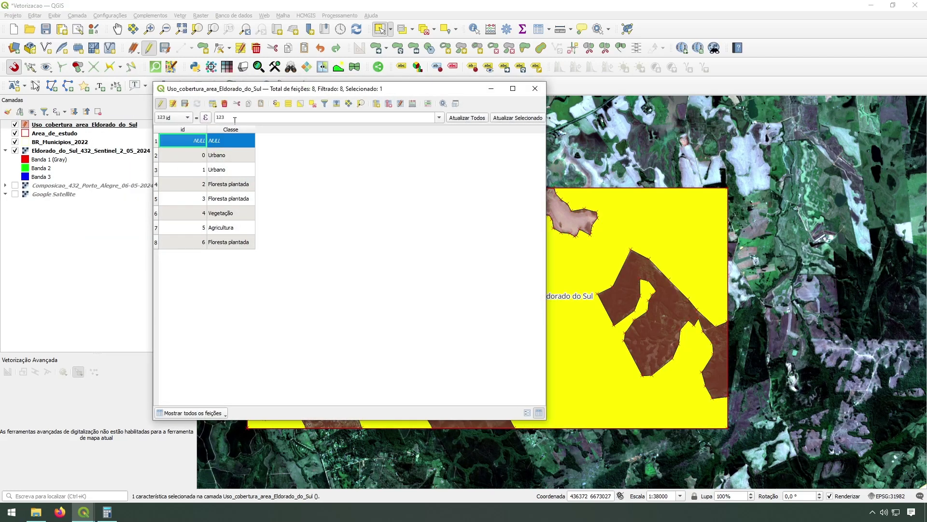
left_click_drag(399, 91, 712, 116)
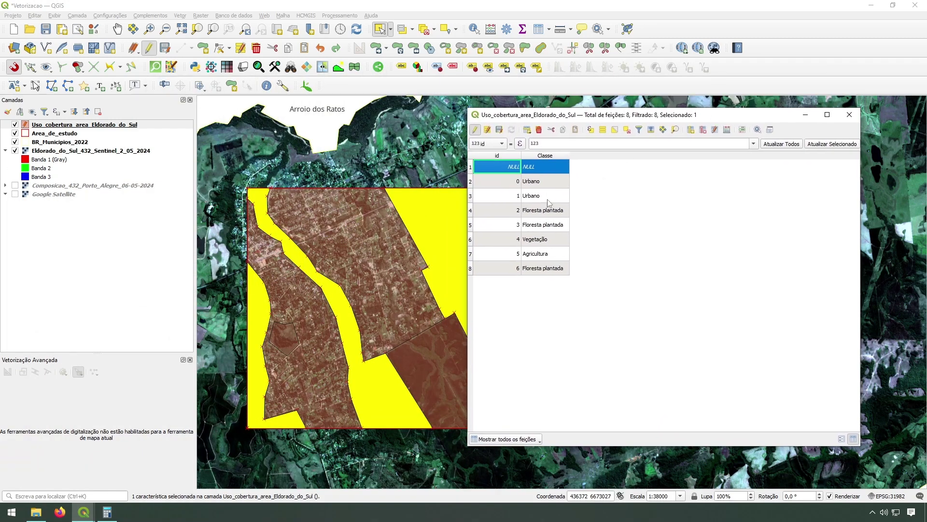
Set the new polygon's Classe to "Não mapeado" and its id to 7, widening the Classe column
double_click(542, 167)
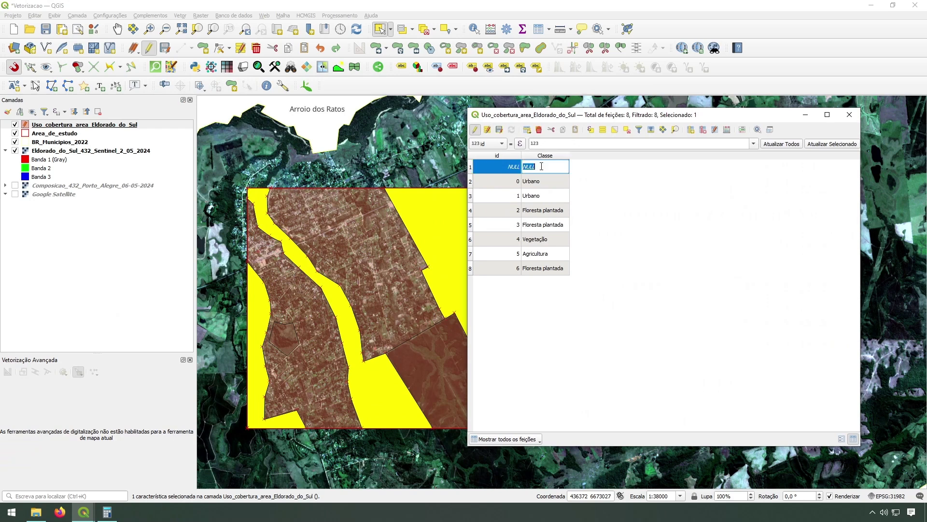
type("Não mapeado")
left_click_drag(570, 155, 647, 182)
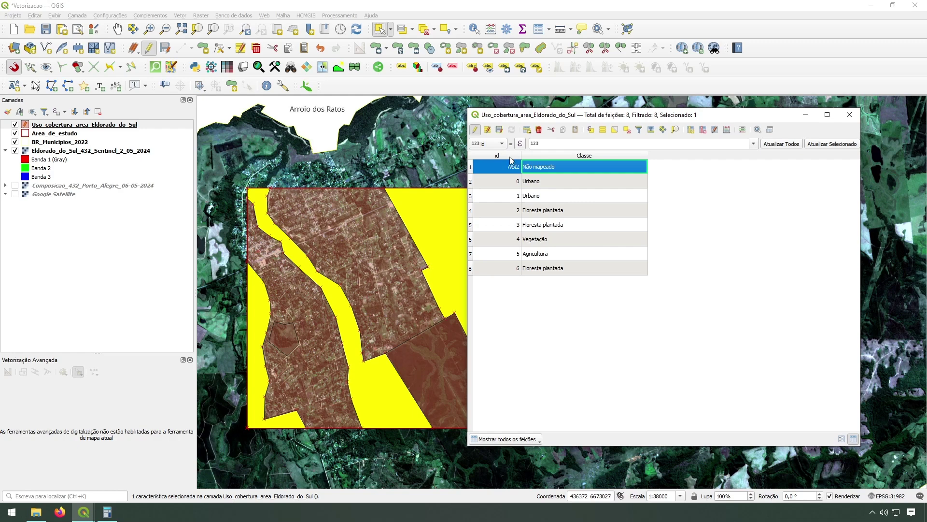
double_click(509, 166)
type("7")
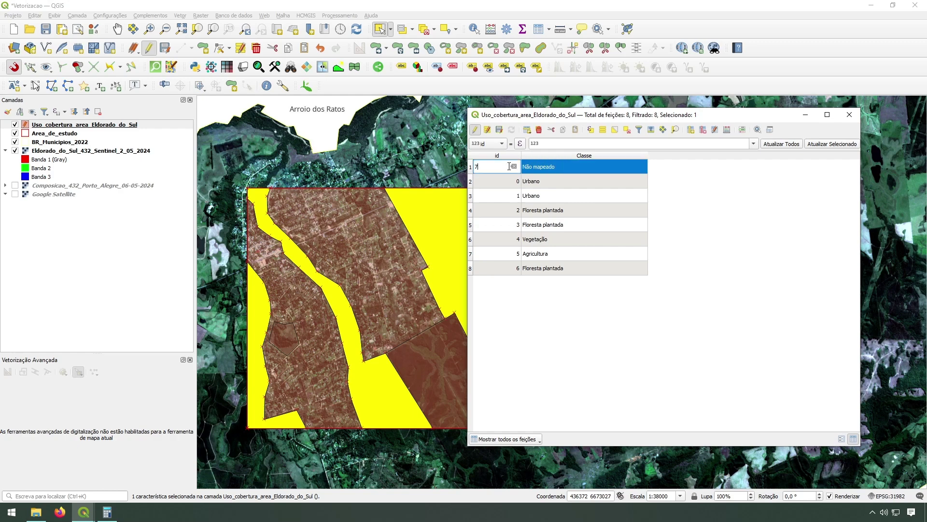
key("Return")
Clear the selection, save the layer's edits and end its editing session, closing the attribute table and the advanced digitizing panel
left_click(627, 129)
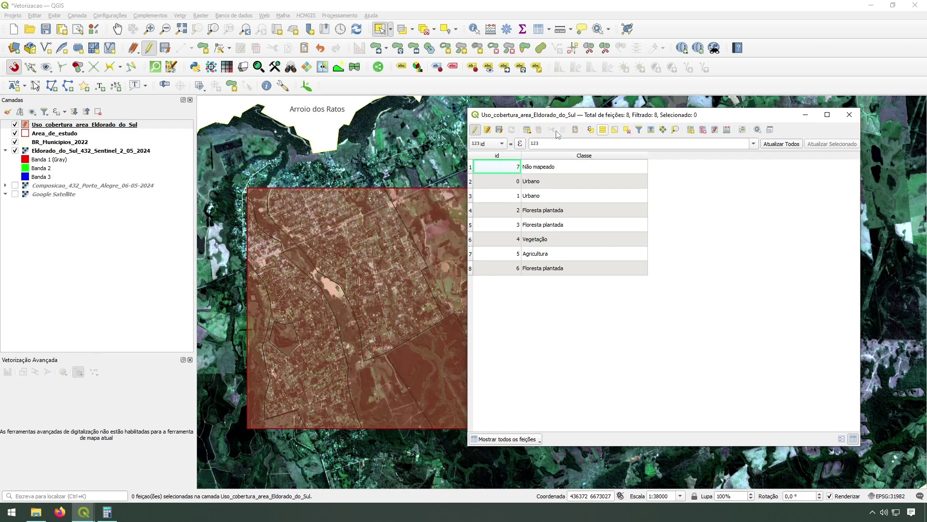
left_click(499, 129)
left_click(476, 130)
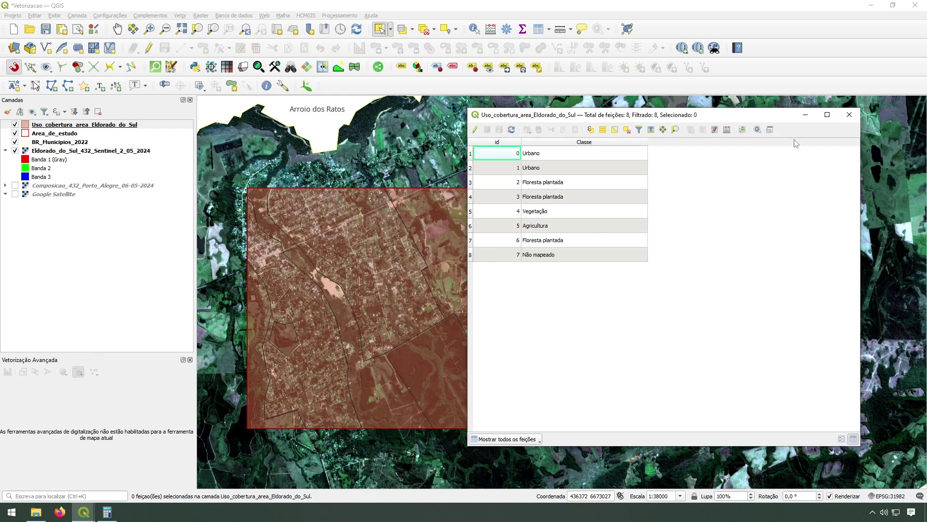
left_click(849, 115)
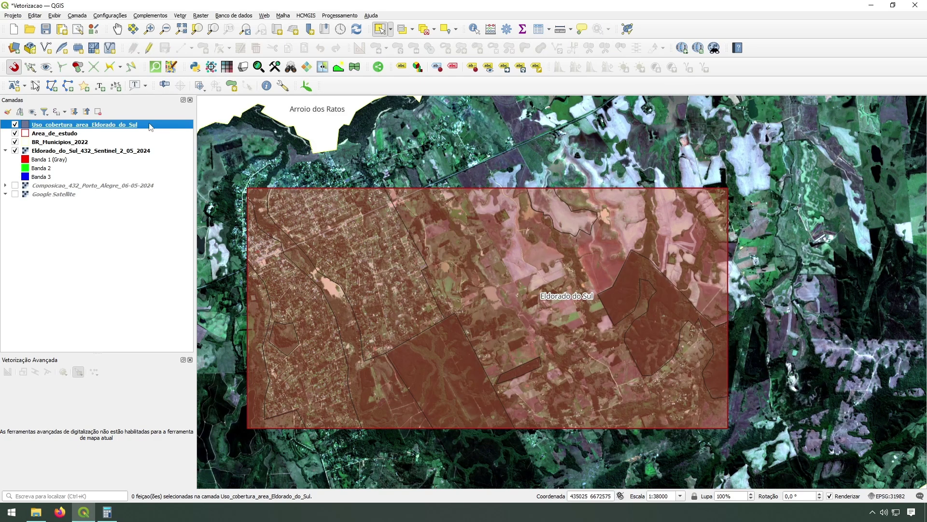
left_click(190, 360)
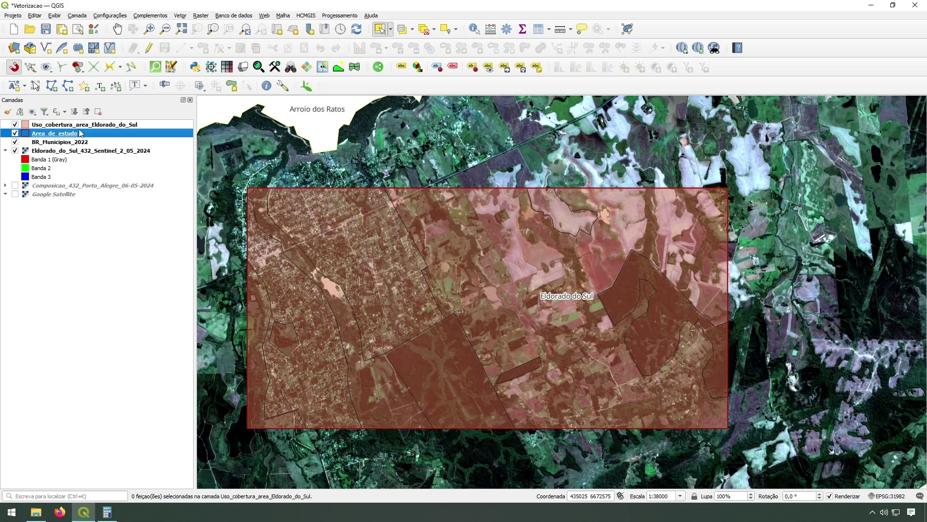
Style Uso_cobertura_area_Eldorado_do_Sul with categorized symbology (Categorizado) on the Classe field, classifying all values with random colors
double_click(80, 126)
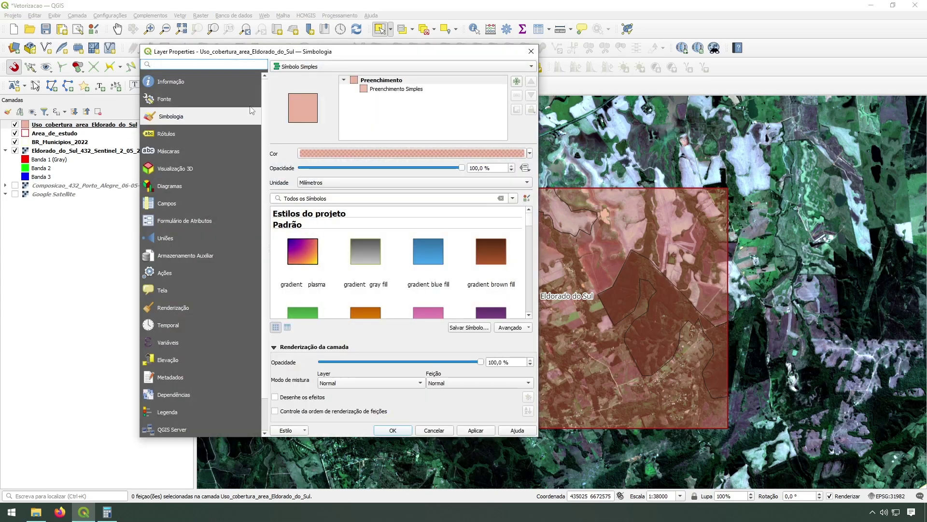
left_click(326, 66)
left_click(309, 80)
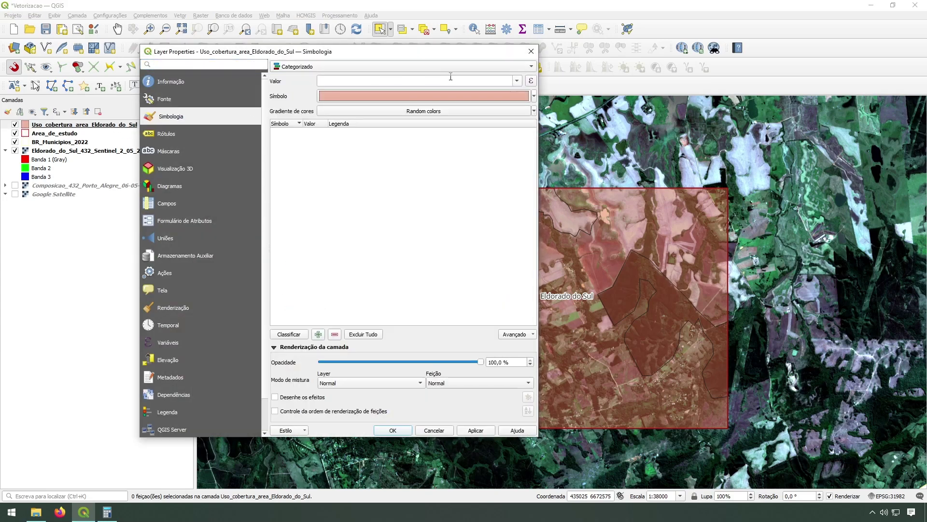
left_click(517, 81)
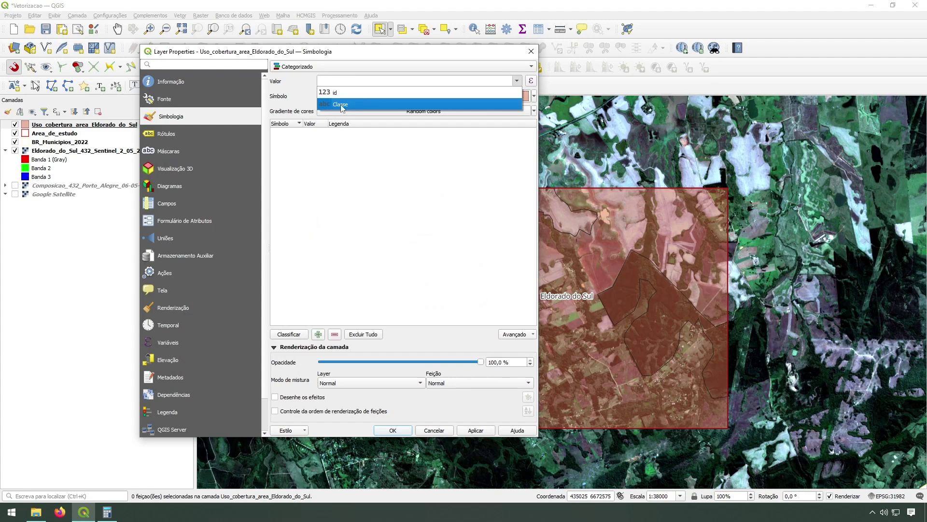
left_click(341, 105)
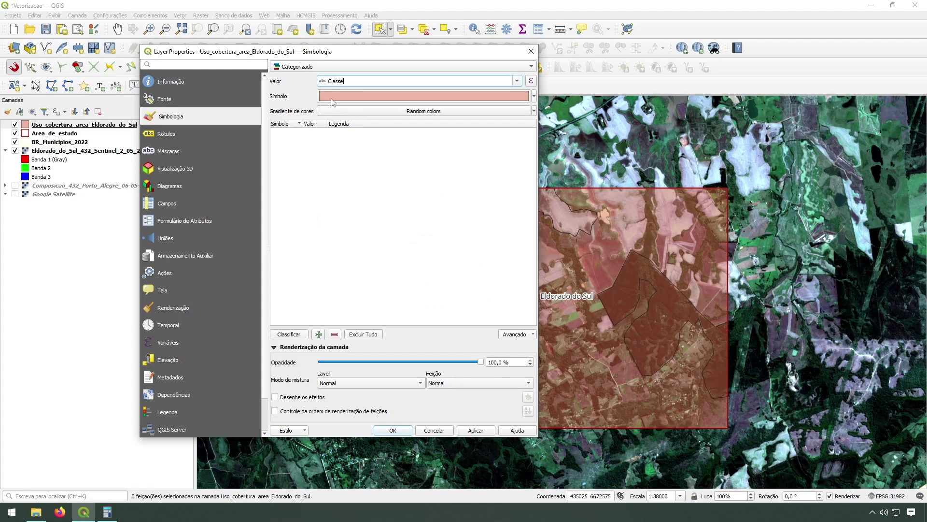
left_click(290, 334)
left_click(393, 429)
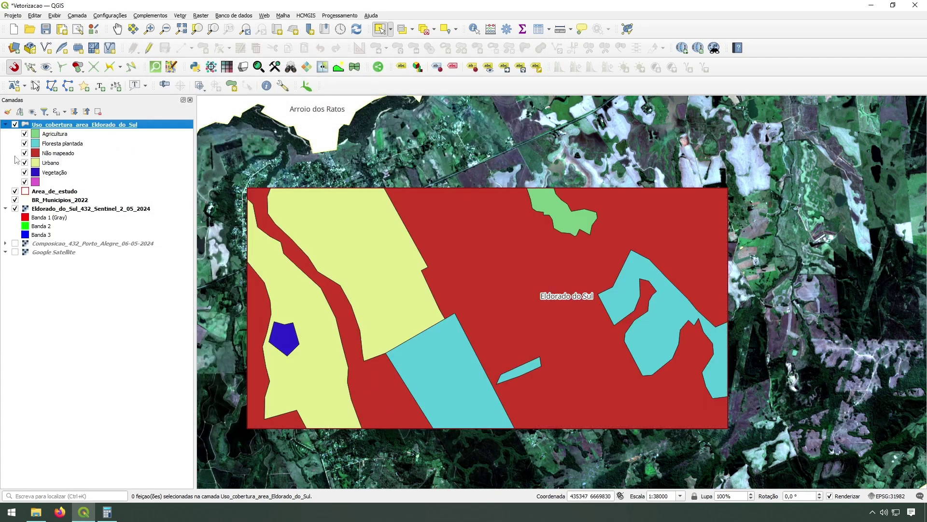
Toggle the visibility of the classified land use layer to compare it with the satellite image, leaving it visible
left_click(15, 125)
left_click(15, 124)
left_click(15, 124)
left_click(15, 124)
left_click(14, 124)
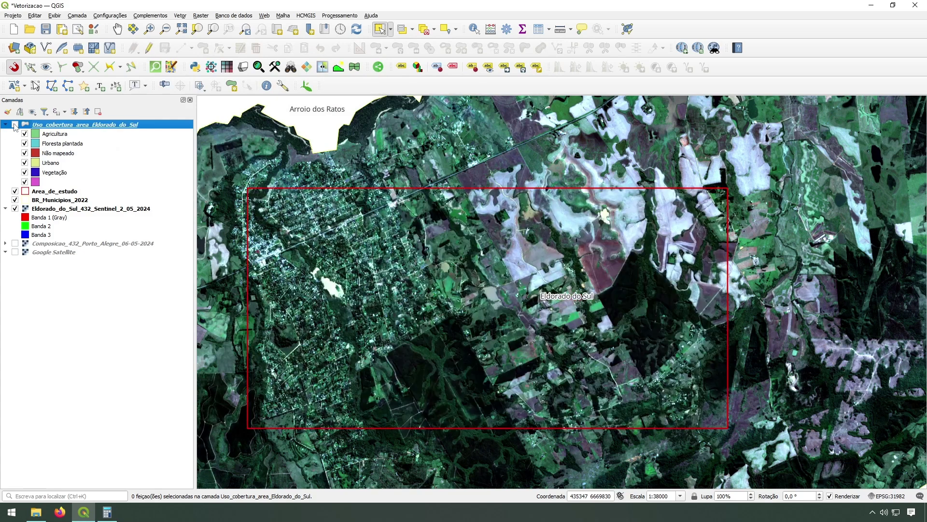
left_click(15, 125)
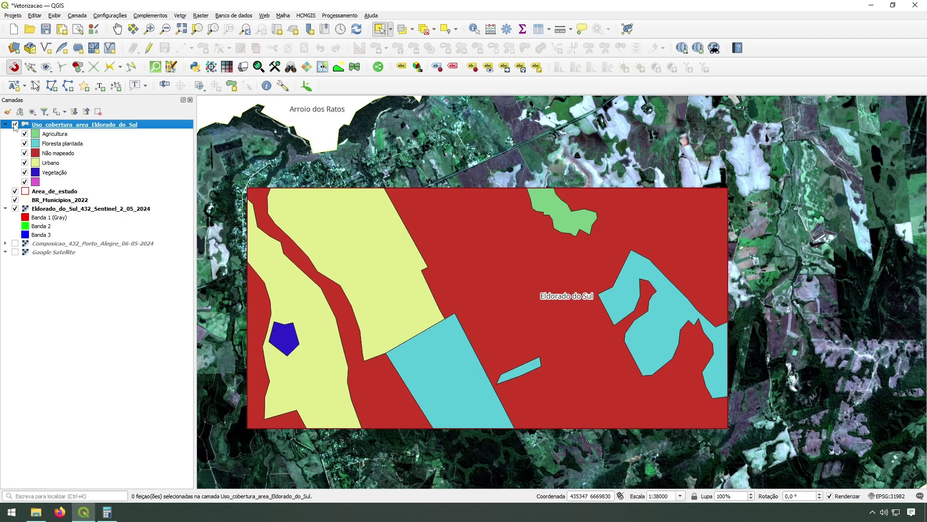
Deactivate snapping and save the Vetorizacao project
left_click(172, 319)
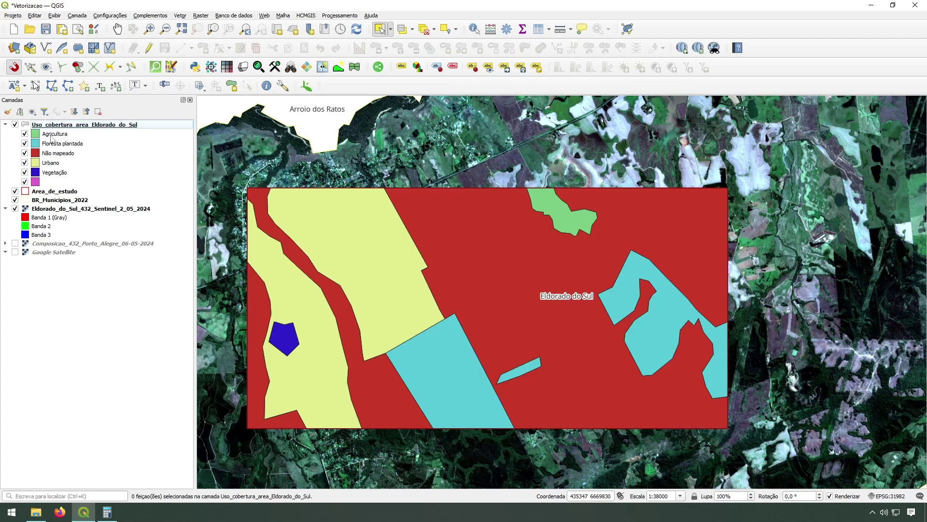
left_click(18, 70)
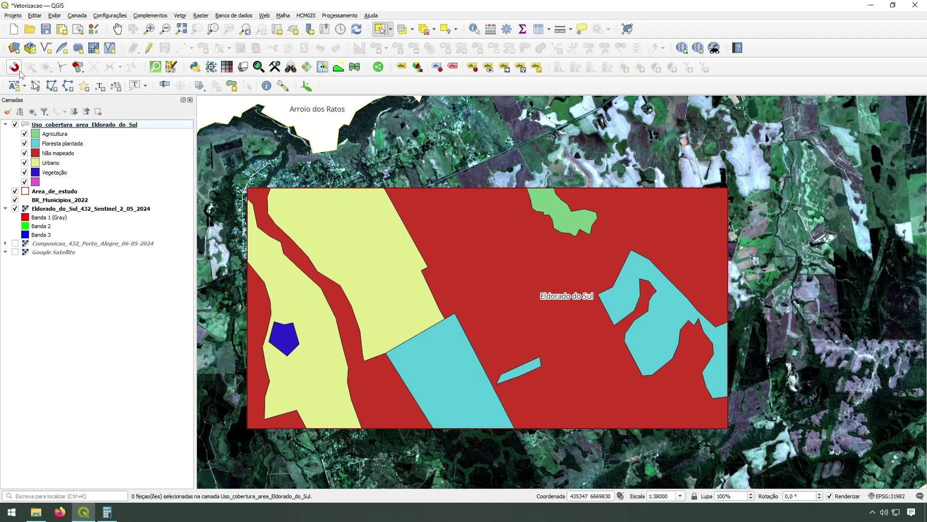
left_click(46, 30)
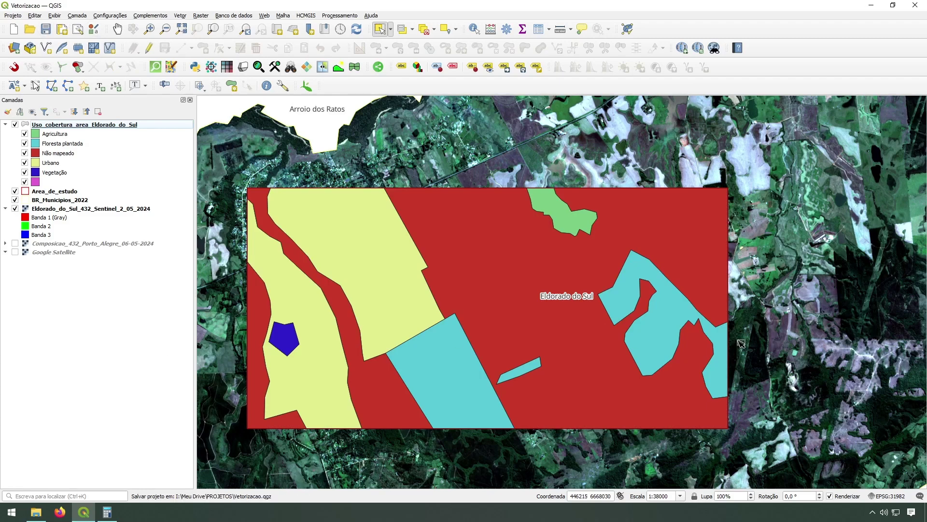